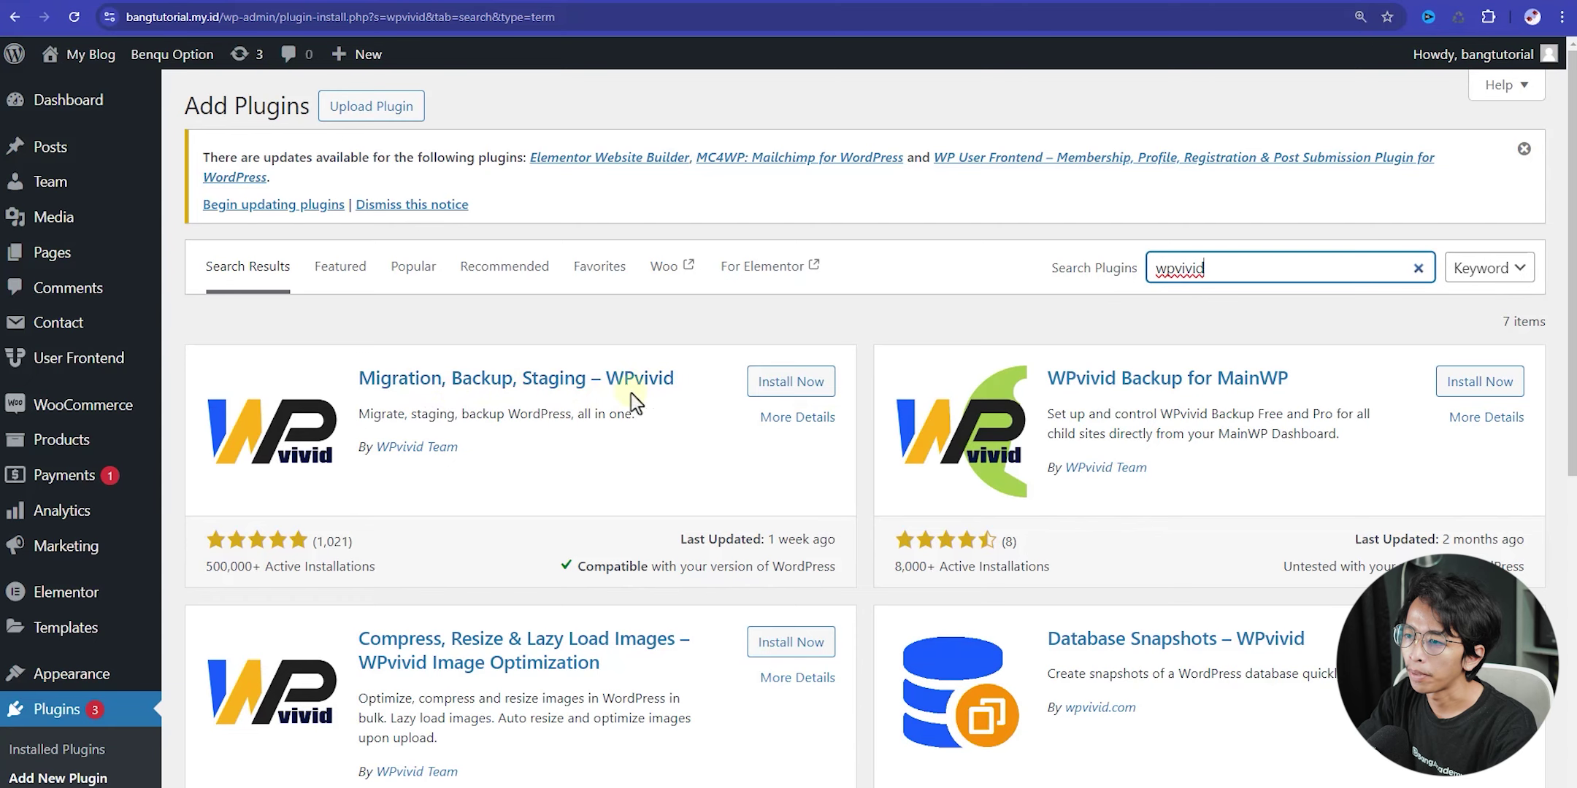
- Install and activate the Migration, Backup, Staging – WPvivid plugin and dismiss the admin notices on its backup page
left_click(775, 388)
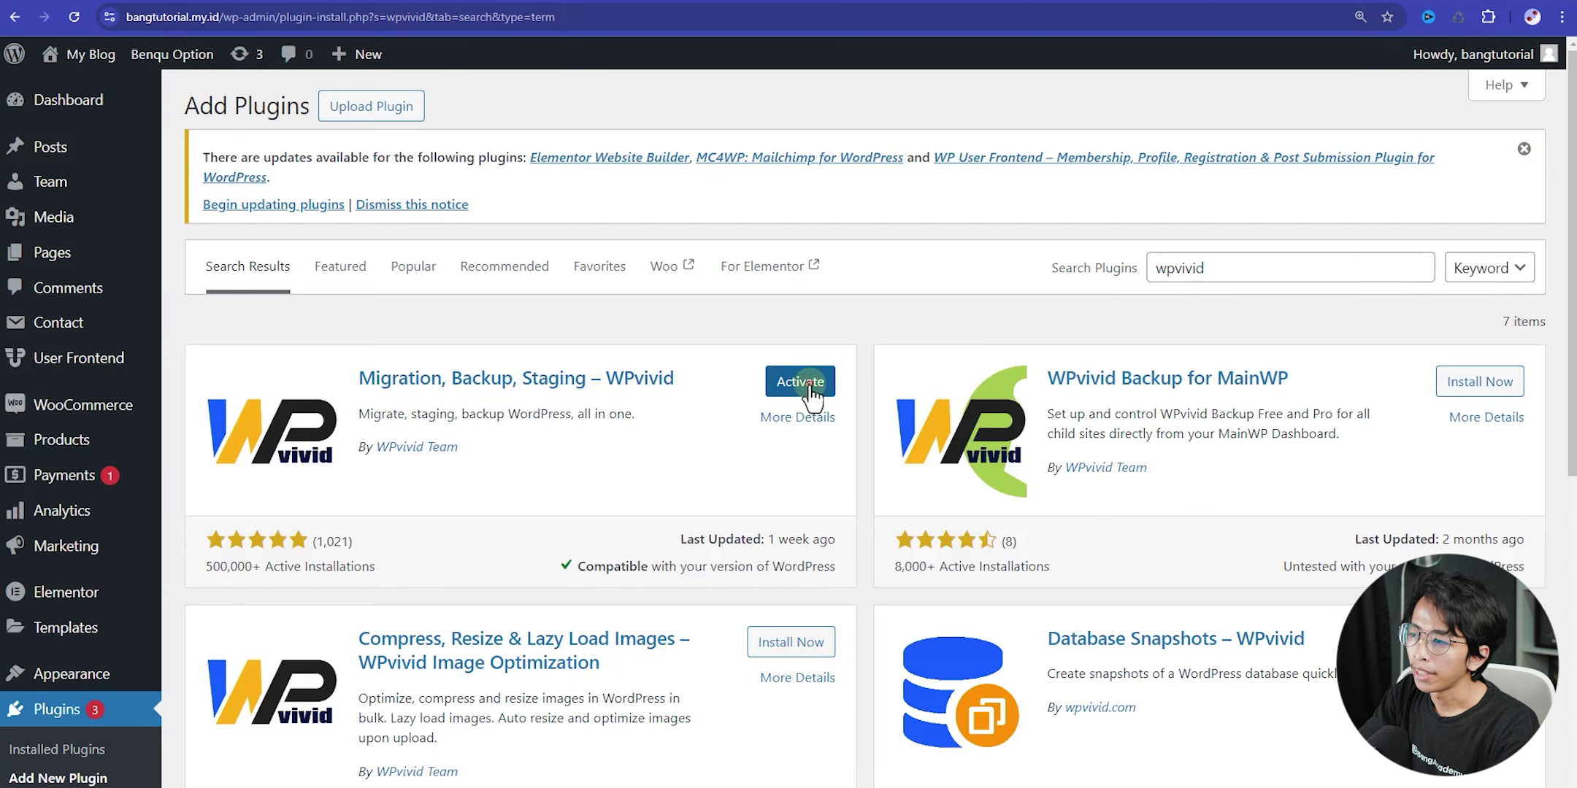
left_click(809, 388)
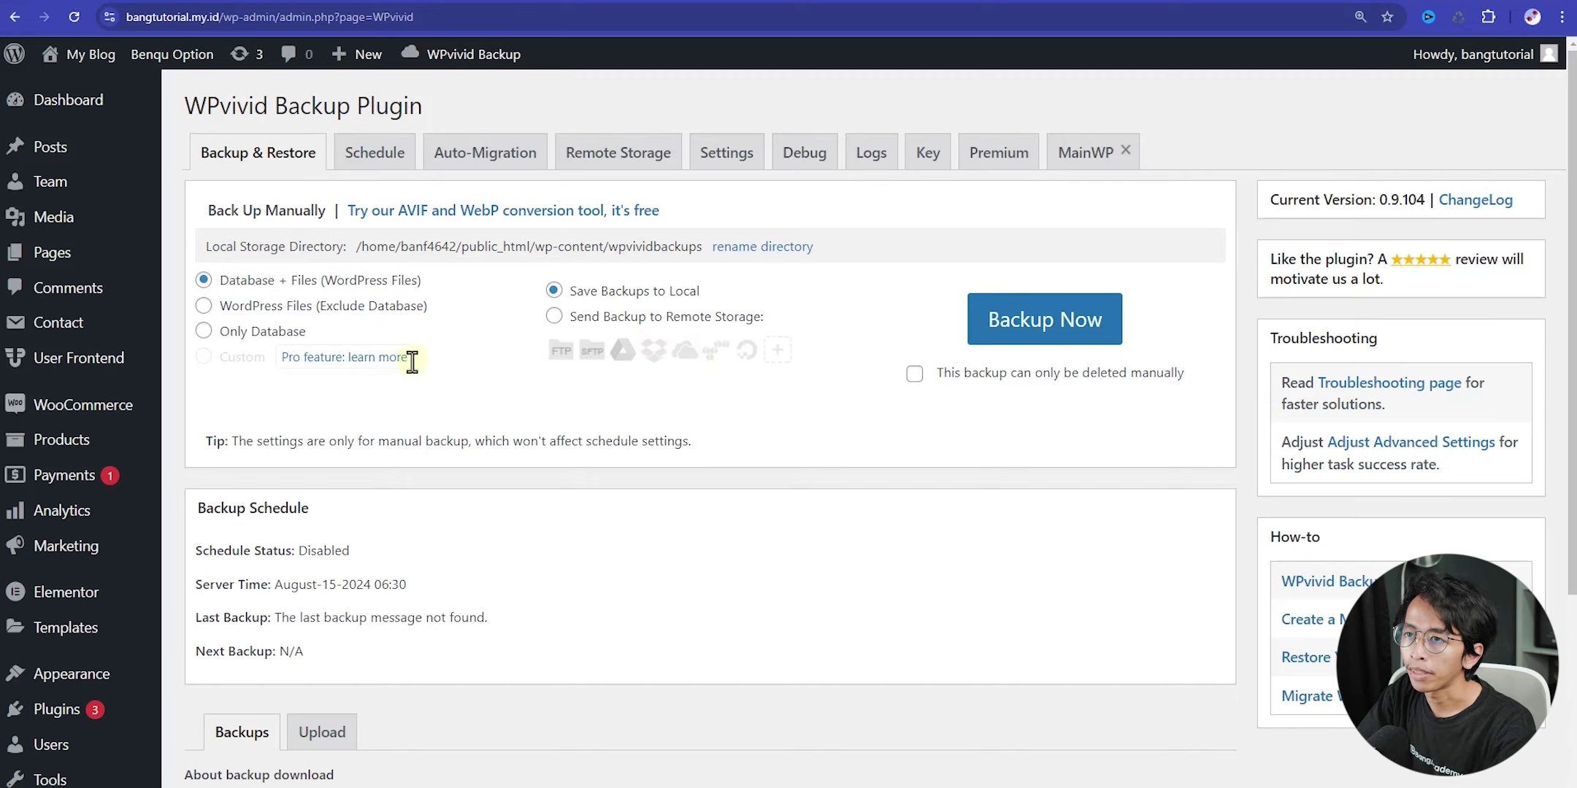
scroll(44, 511, "down", 3)
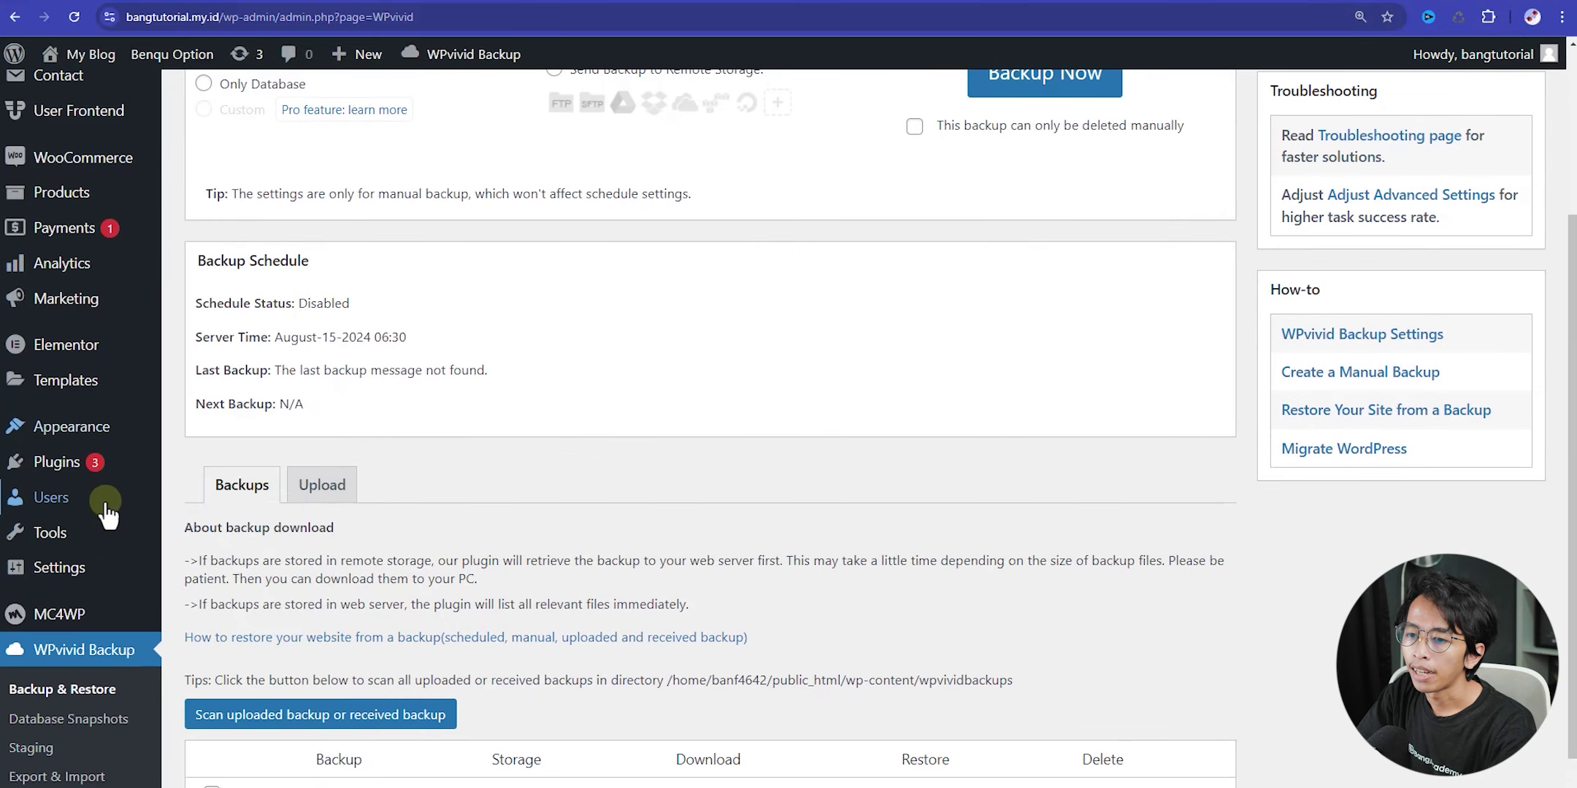
scroll(77, 661, "down", 1)
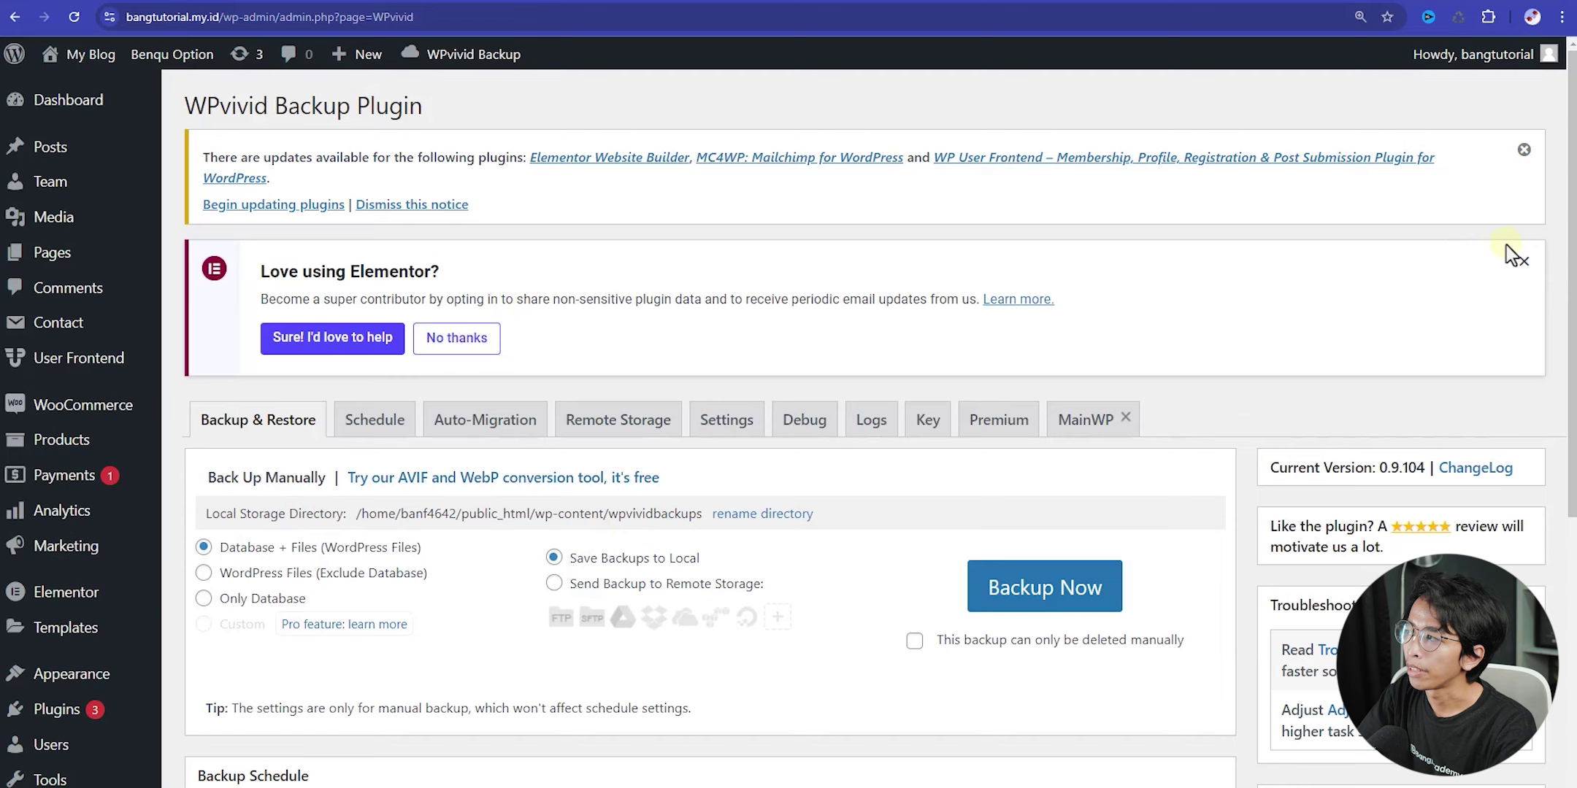
left_click(1523, 150)
left_click(1523, 150)
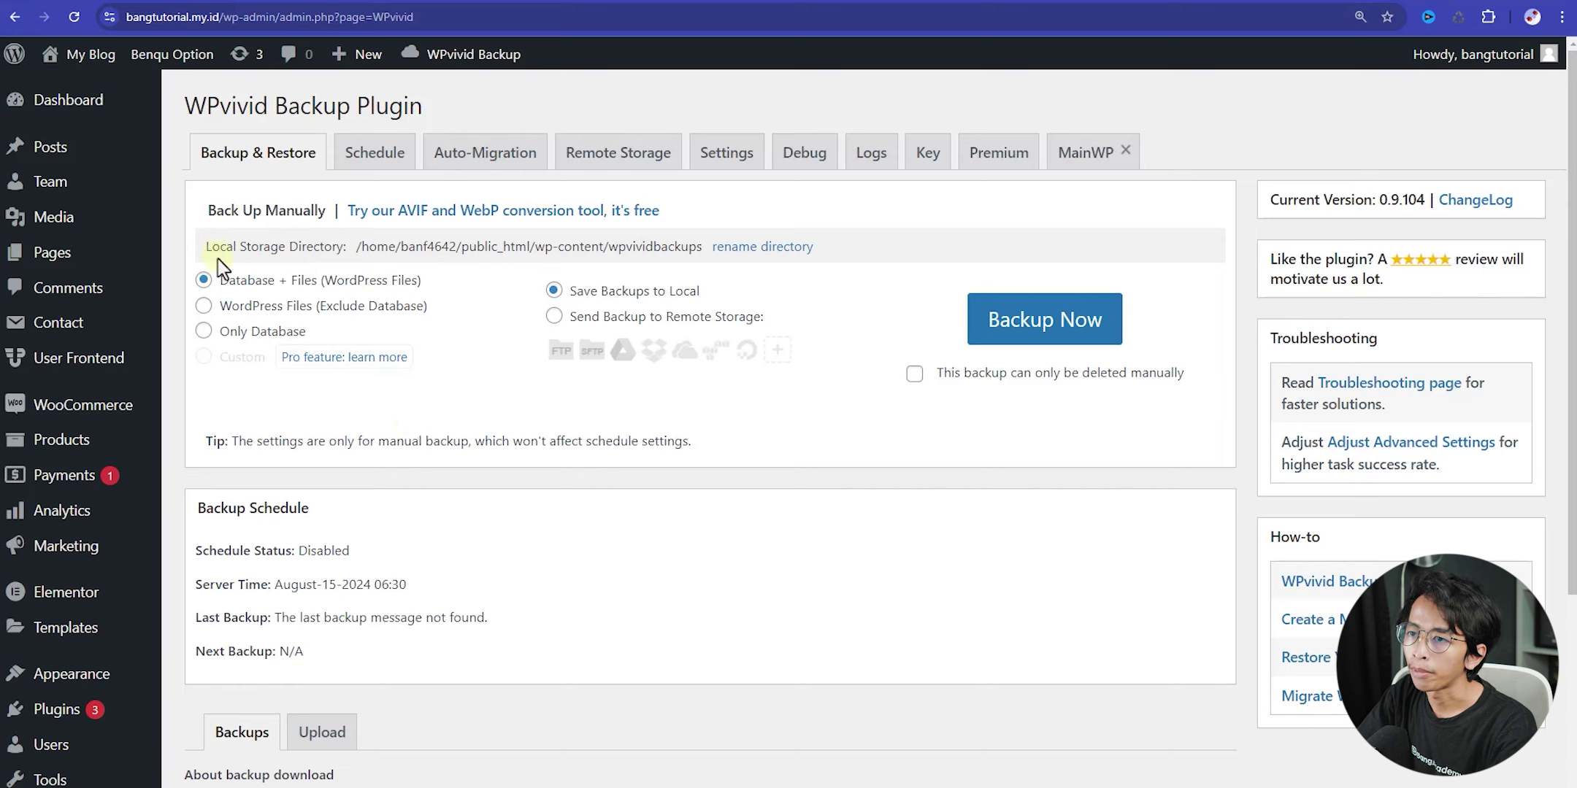
- Run a manual WPvivid backup of Database + Files (WordPress Files), saved to local storage
left_click_drag(224, 285, 314, 286)
left_click_drag(577, 293, 747, 300)
left_click(707, 296)
left_click(748, 297)
left_click(962, 333)
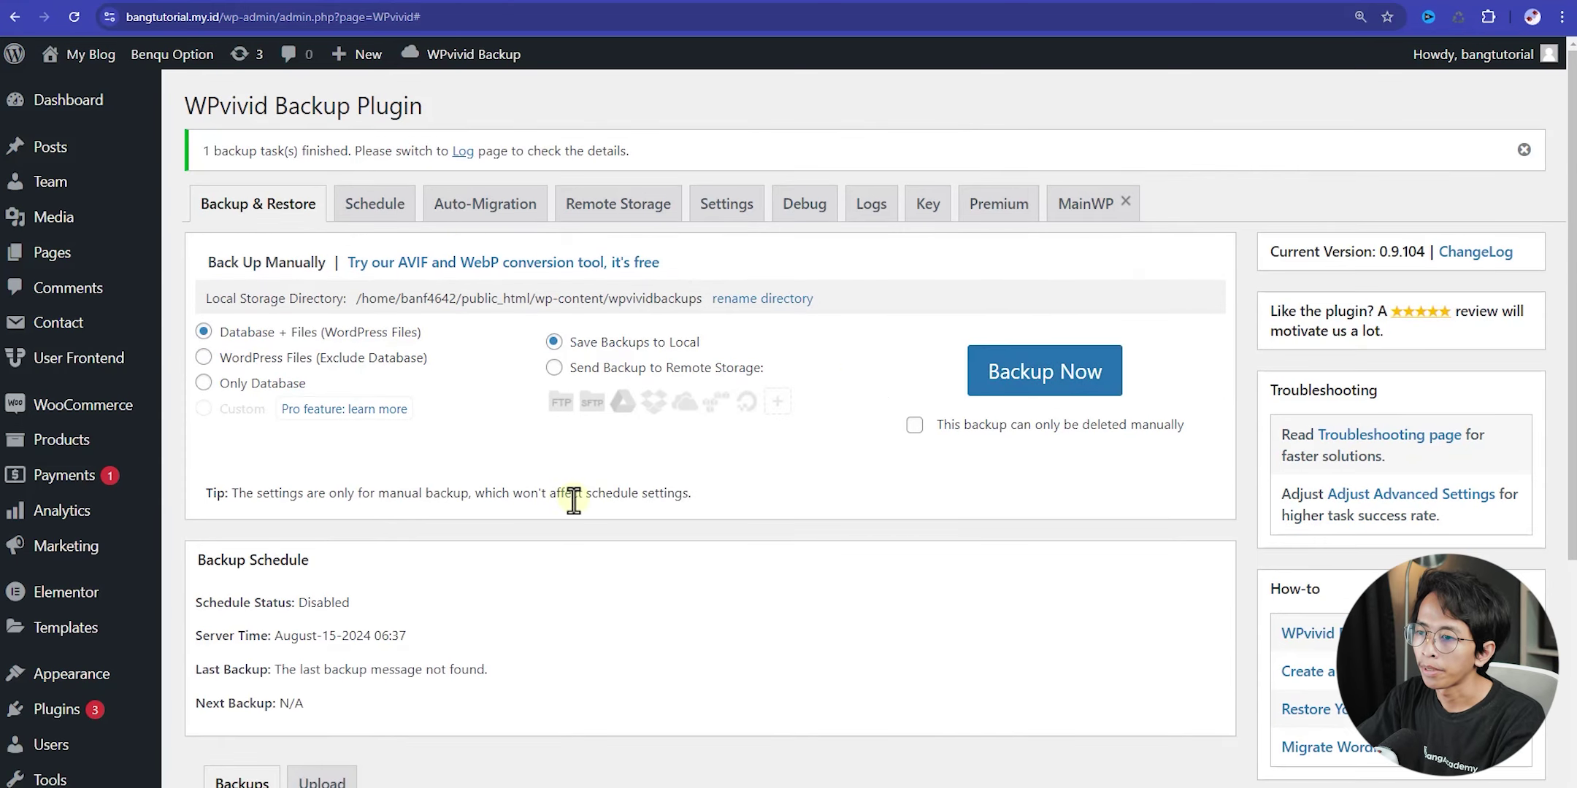
- Download the newly created manual backup from the site's backup list
scroll(574, 490, "down", 5)
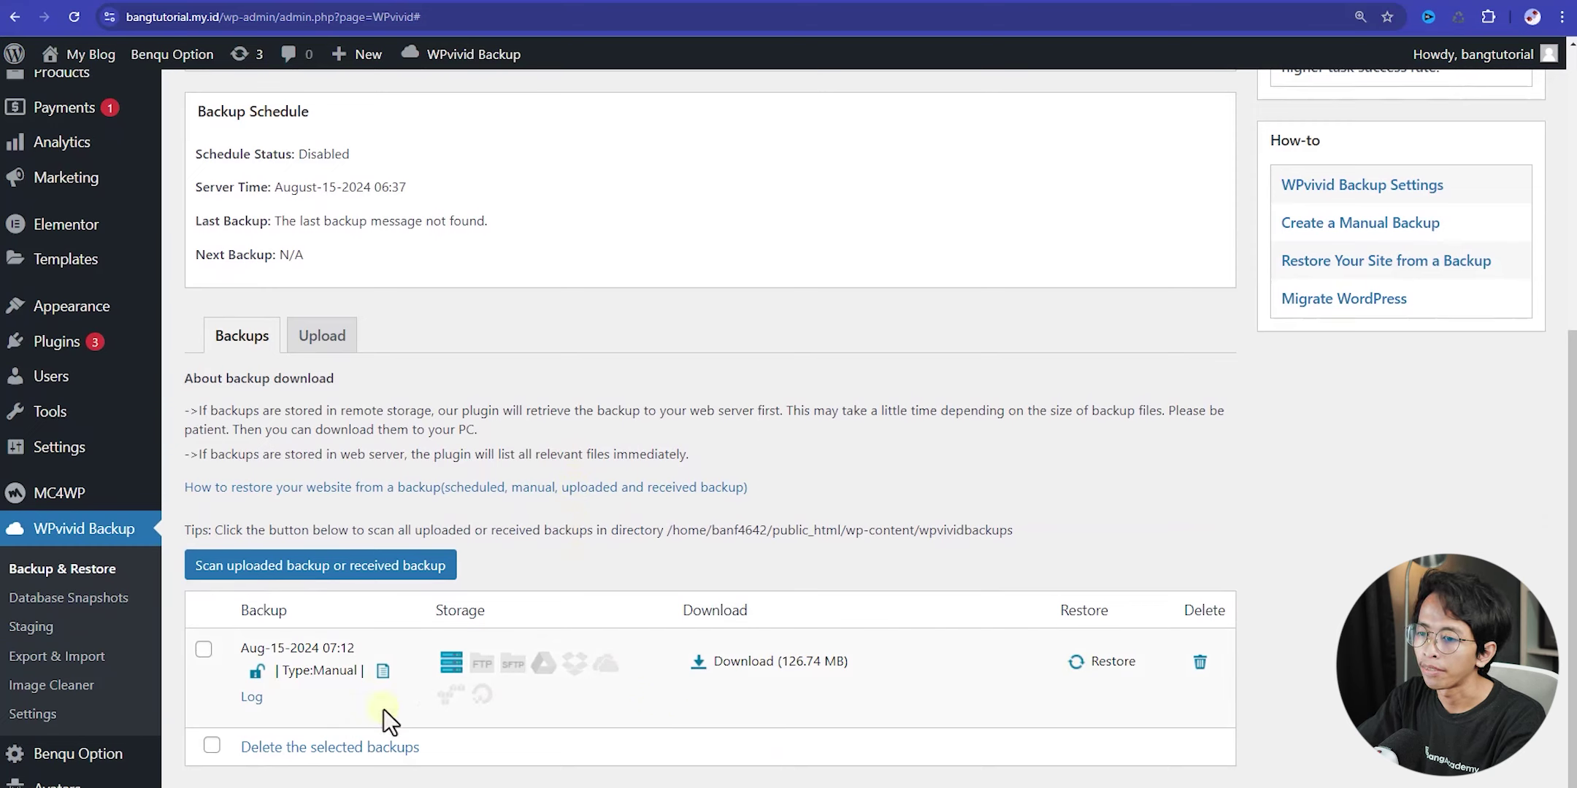
left_click(741, 664)
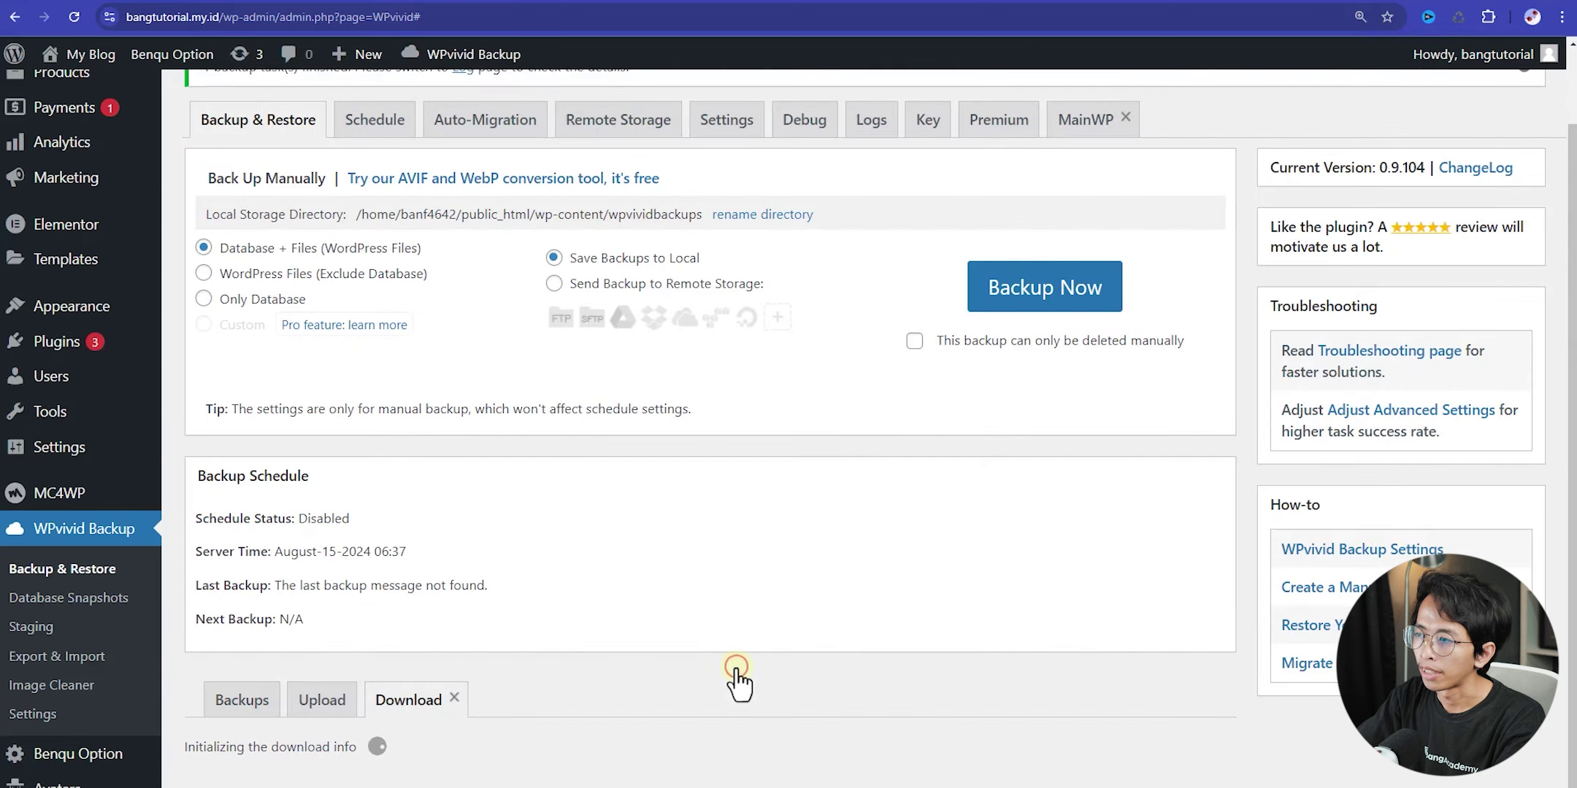
left_click(378, 741)
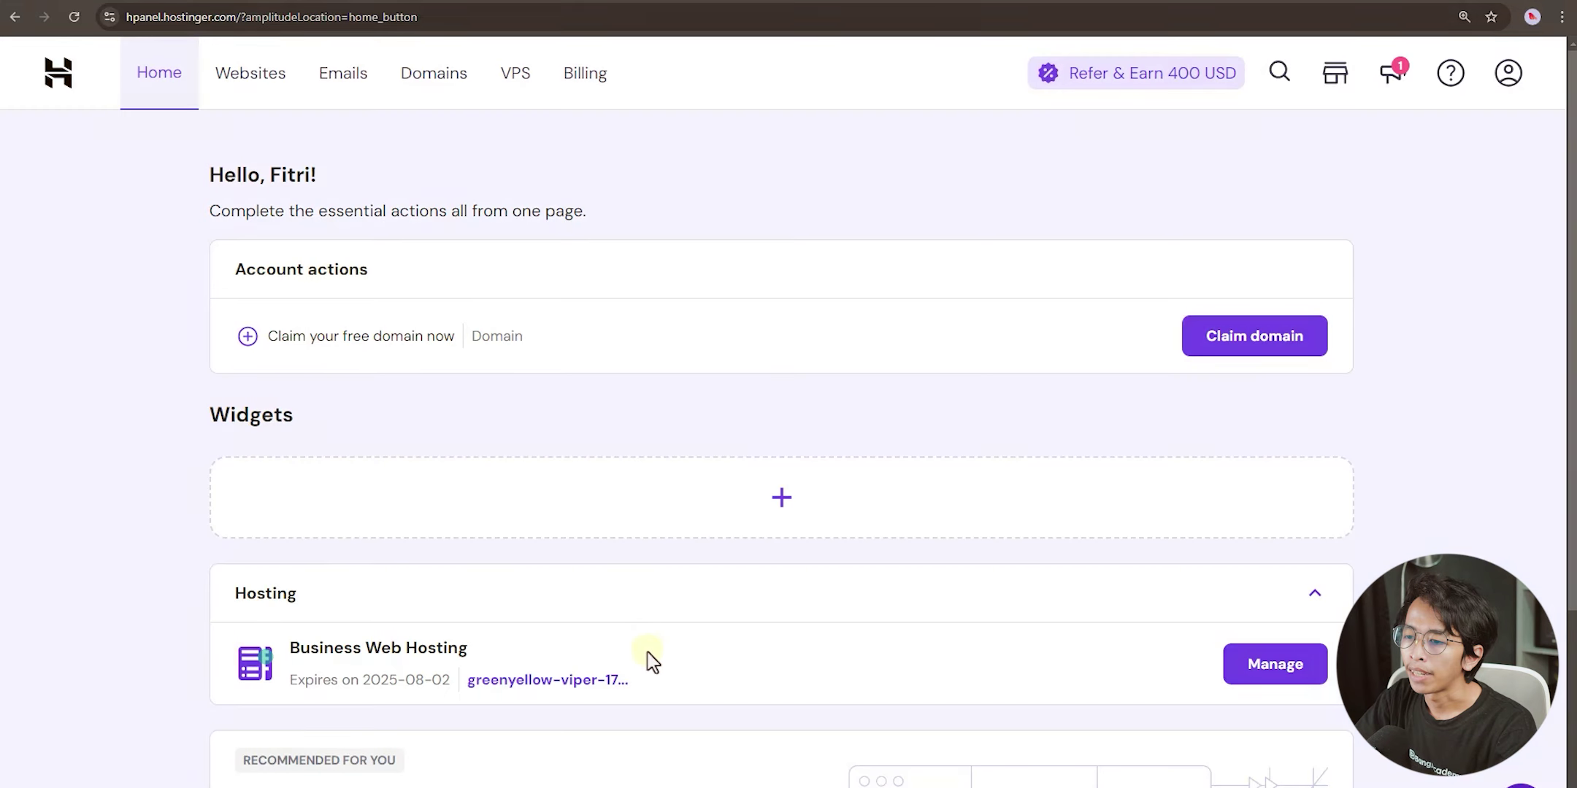
- Switch to Hostinger hPanel and open the Auto Installer for the Business Web Hosting website
scroll(308, 584, "down", 2)
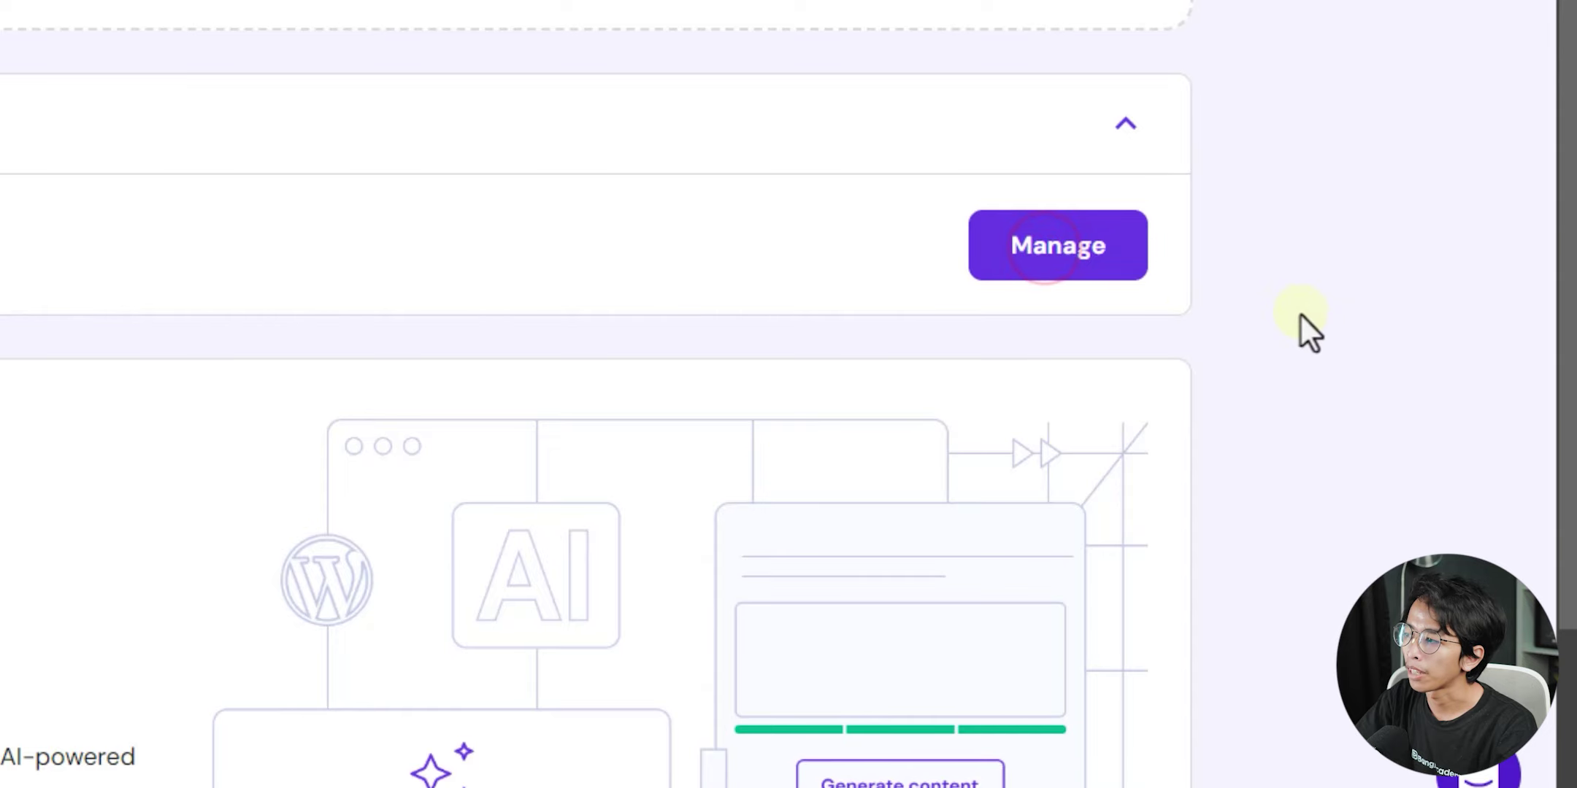
left_click(1036, 264)
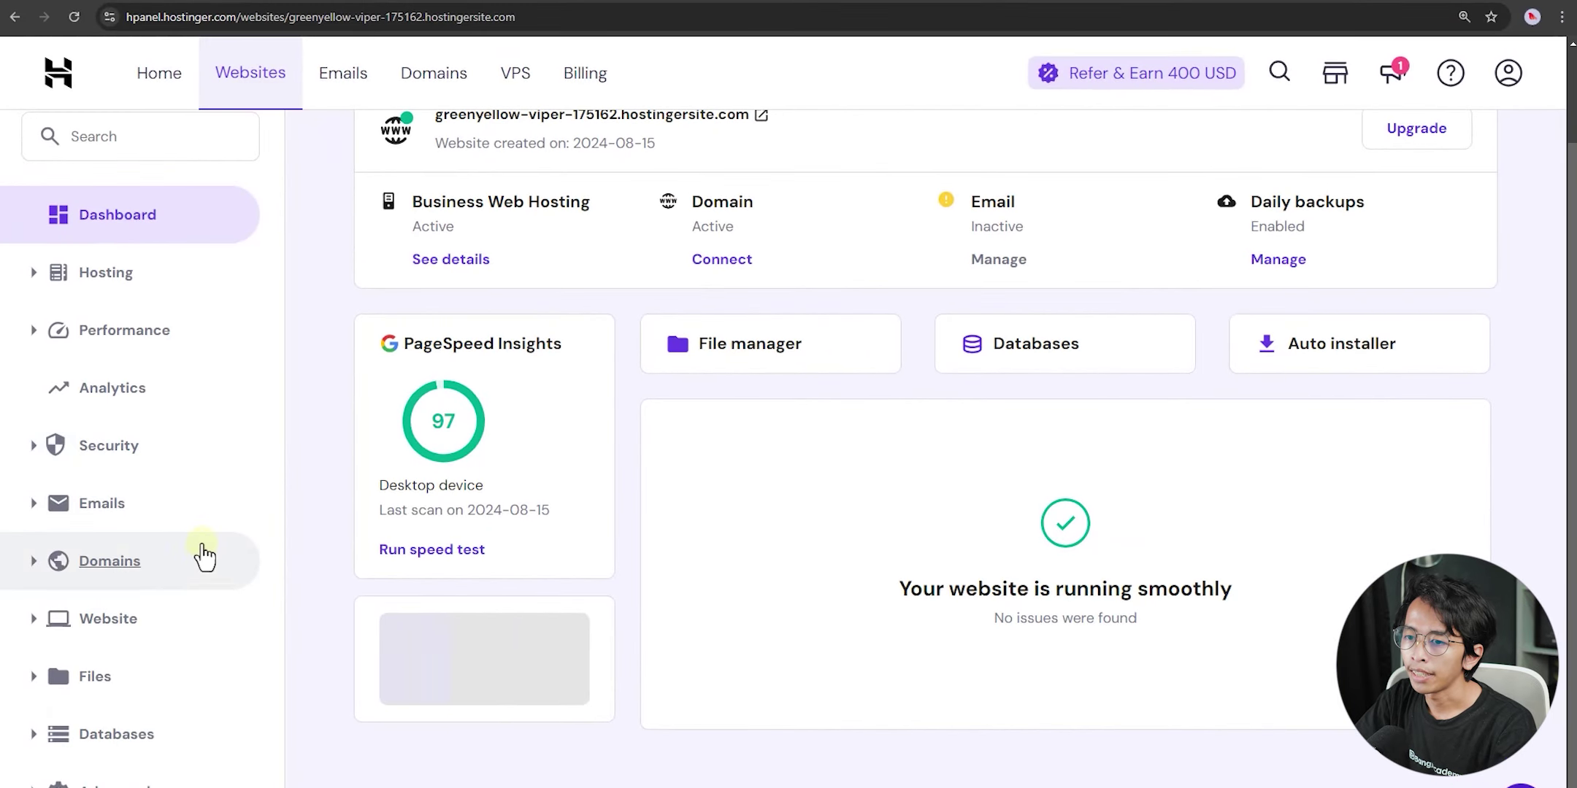
left_click(130, 618)
scroll(128, 606, "down", 2)
left_click(139, 553)
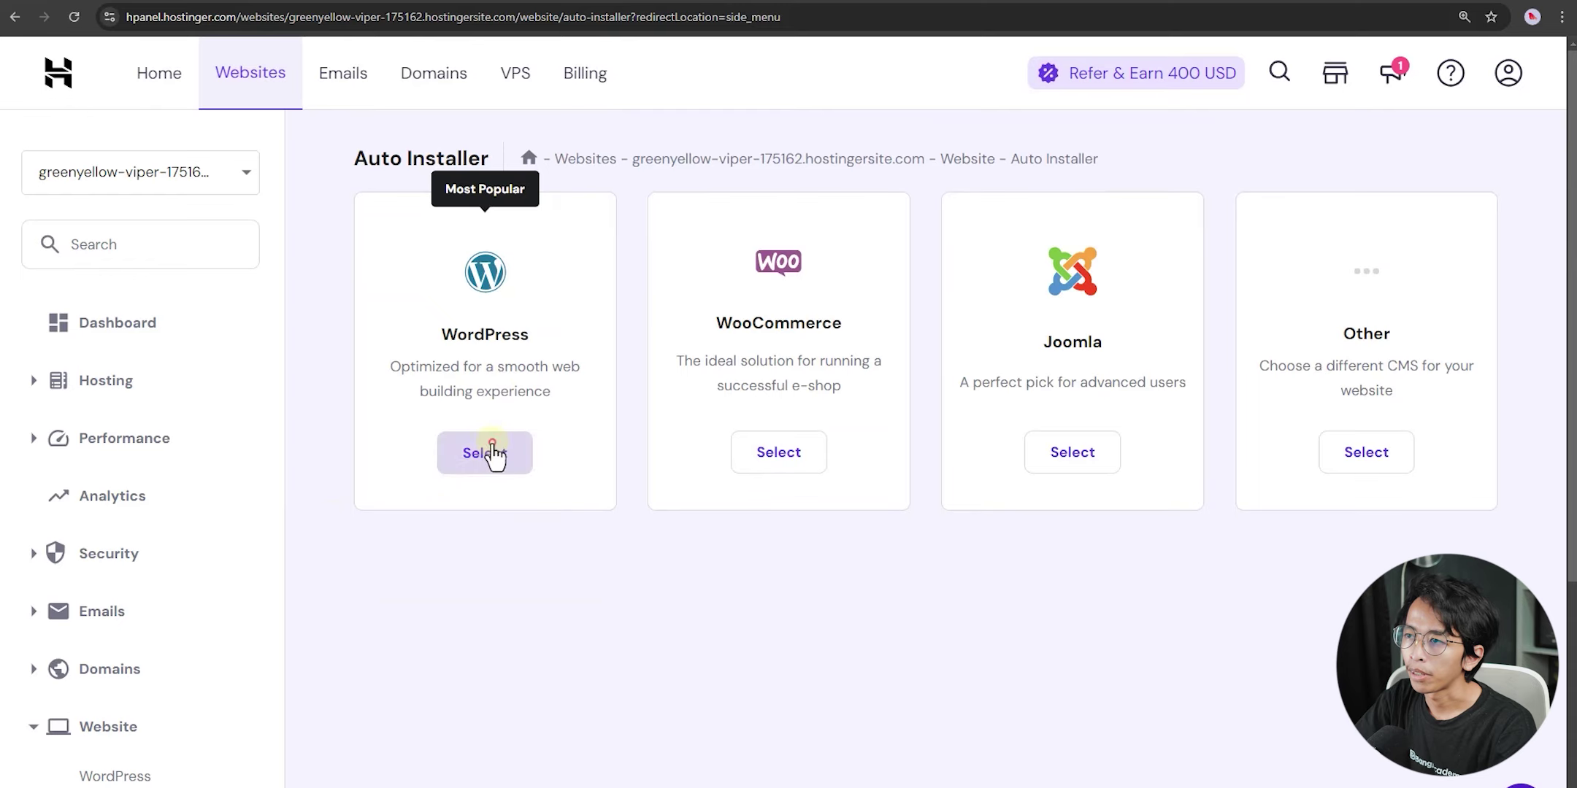
- Install WordPress with the website title ssdasdadd and an administrator password, and open the new site's admin panel
left_click(493, 453)
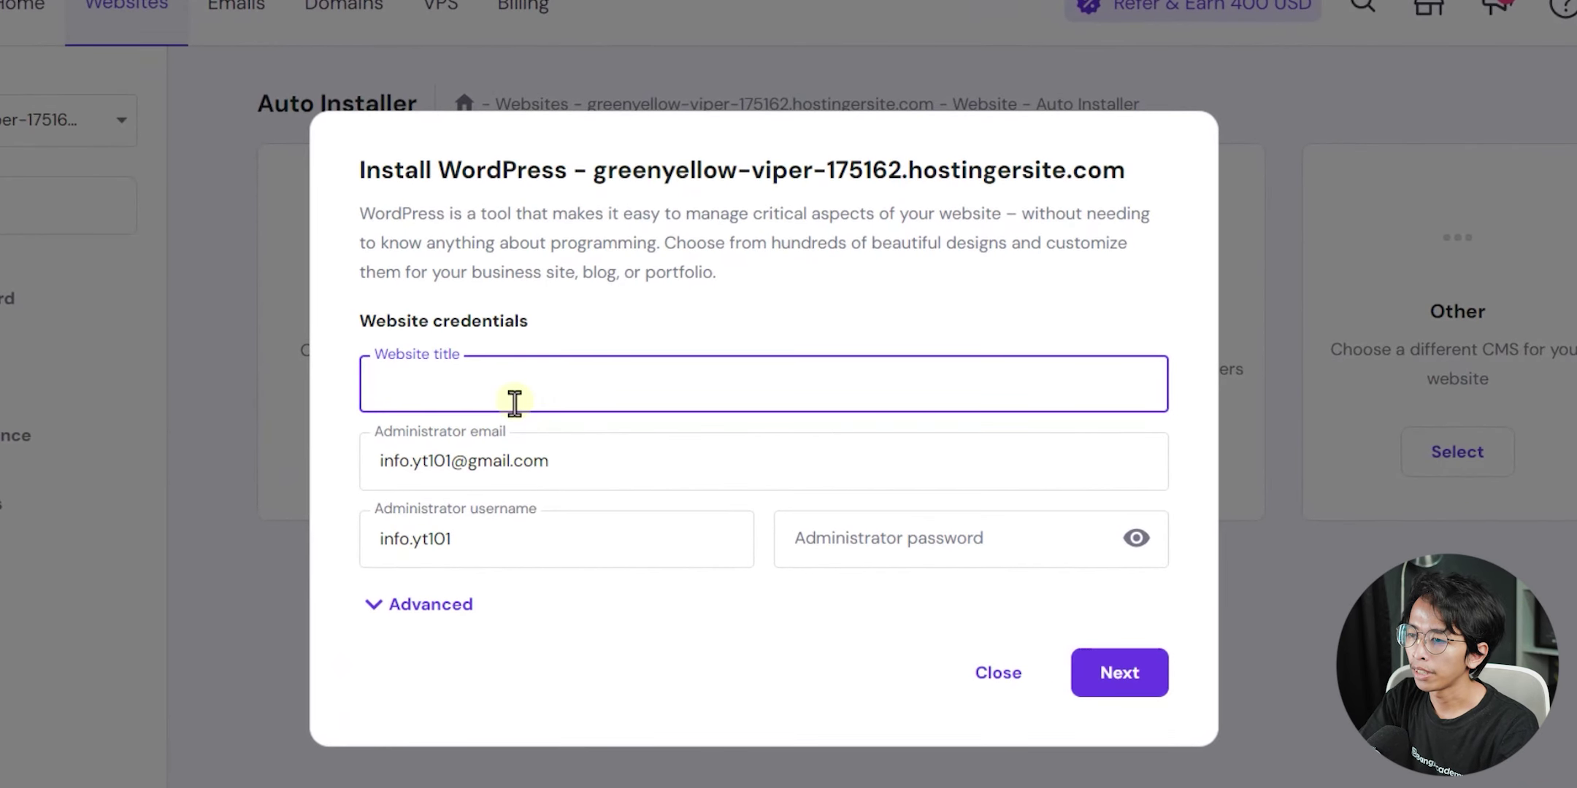
type("ssdasdadd")
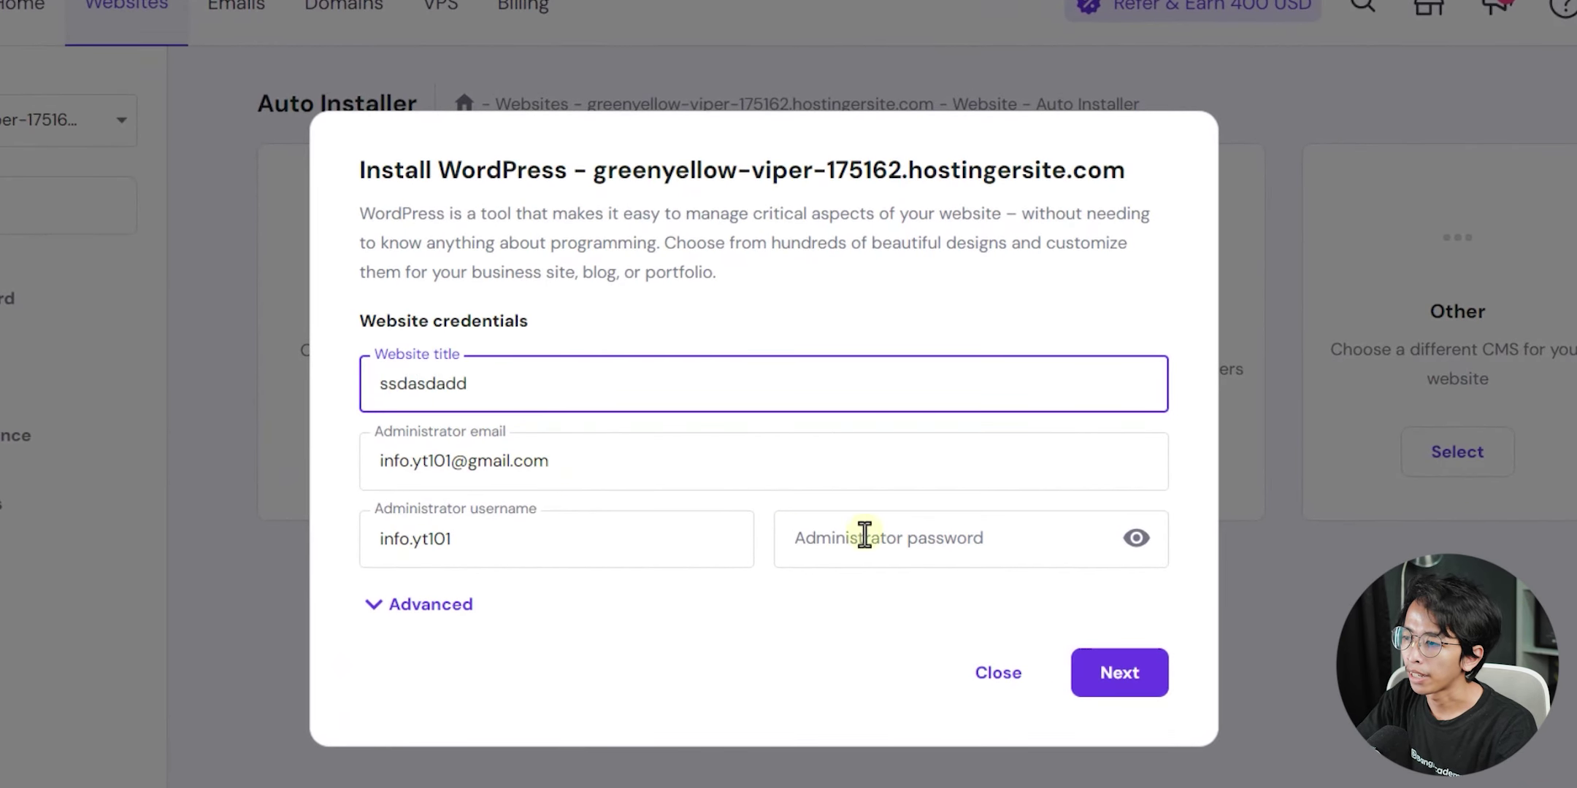
left_click(904, 533)
left_click(1063, 607)
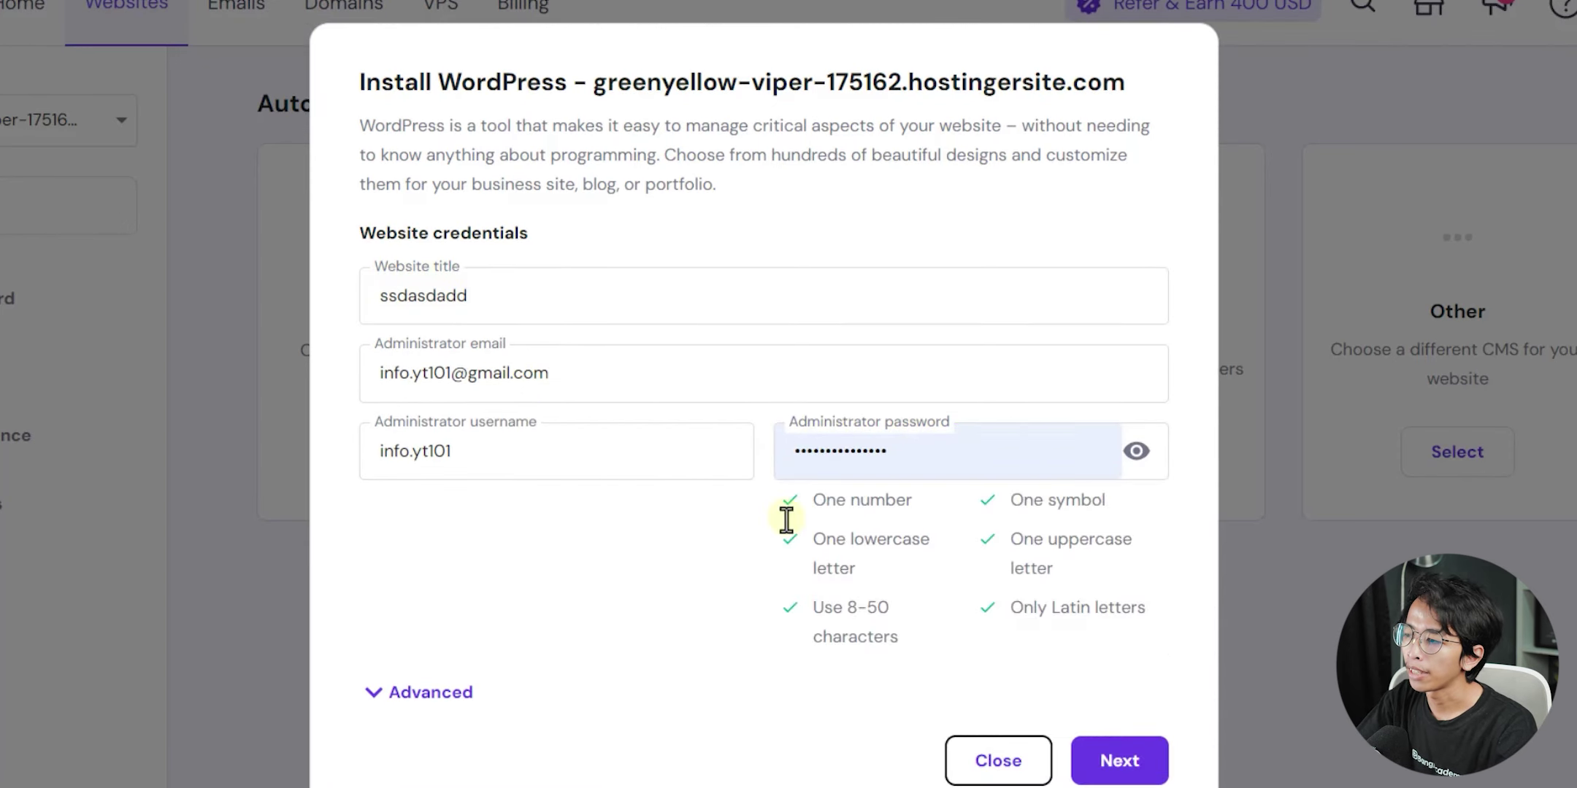
left_click(1119, 760)
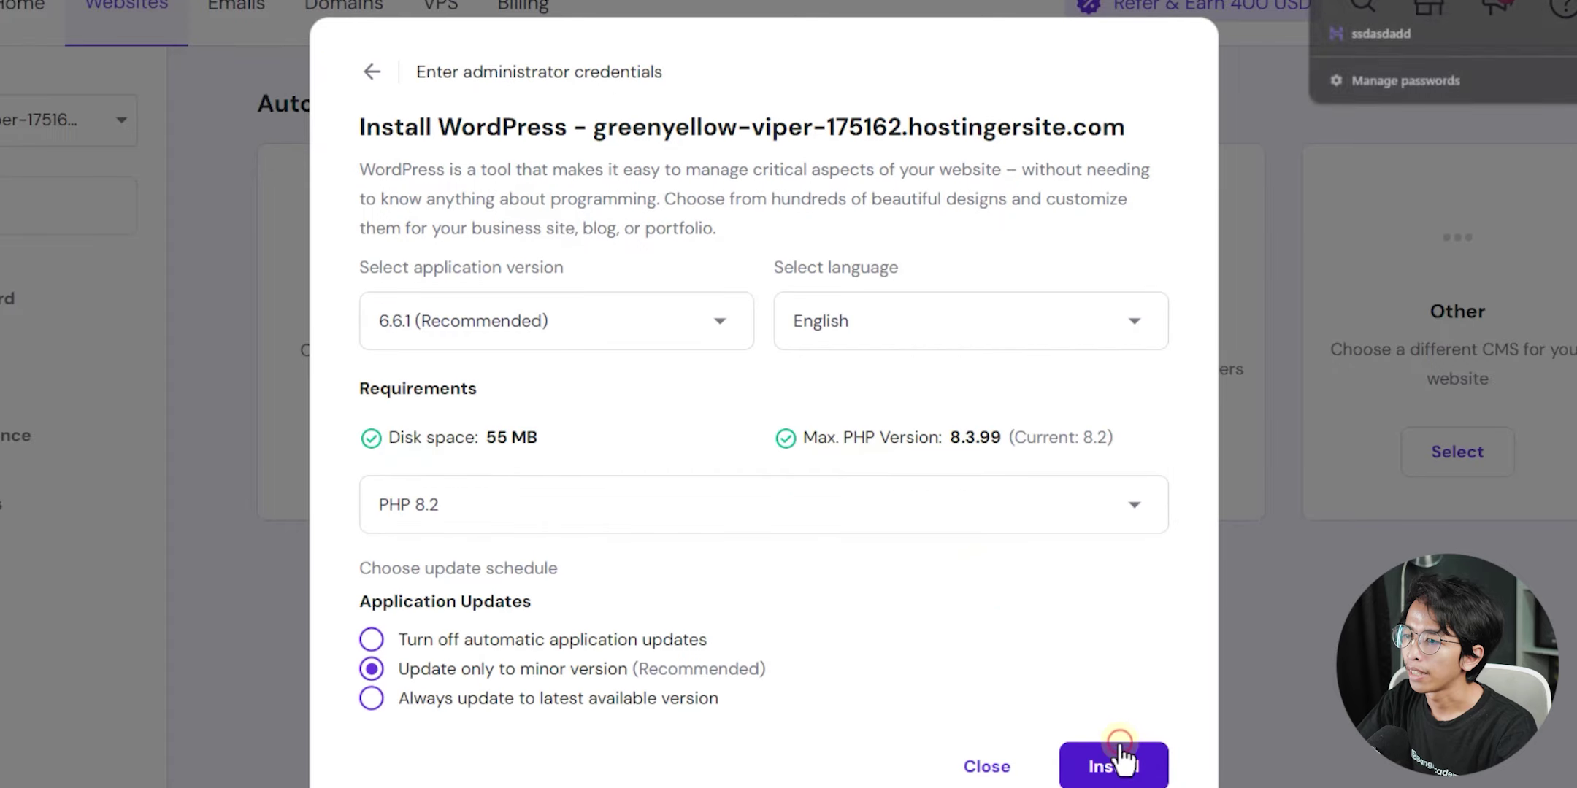
left_click(1119, 759)
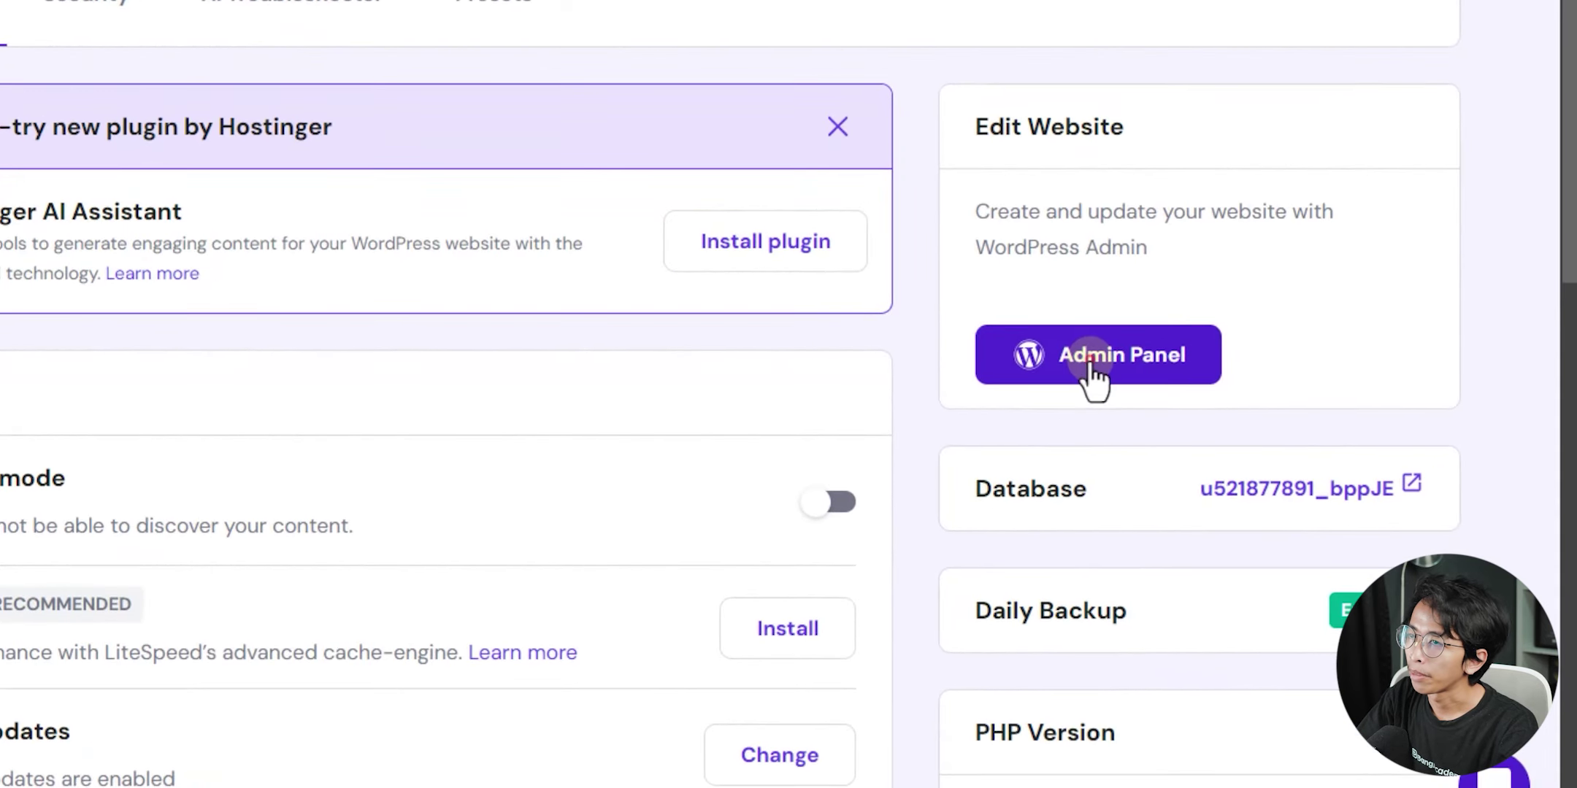
left_click(1234, 513)
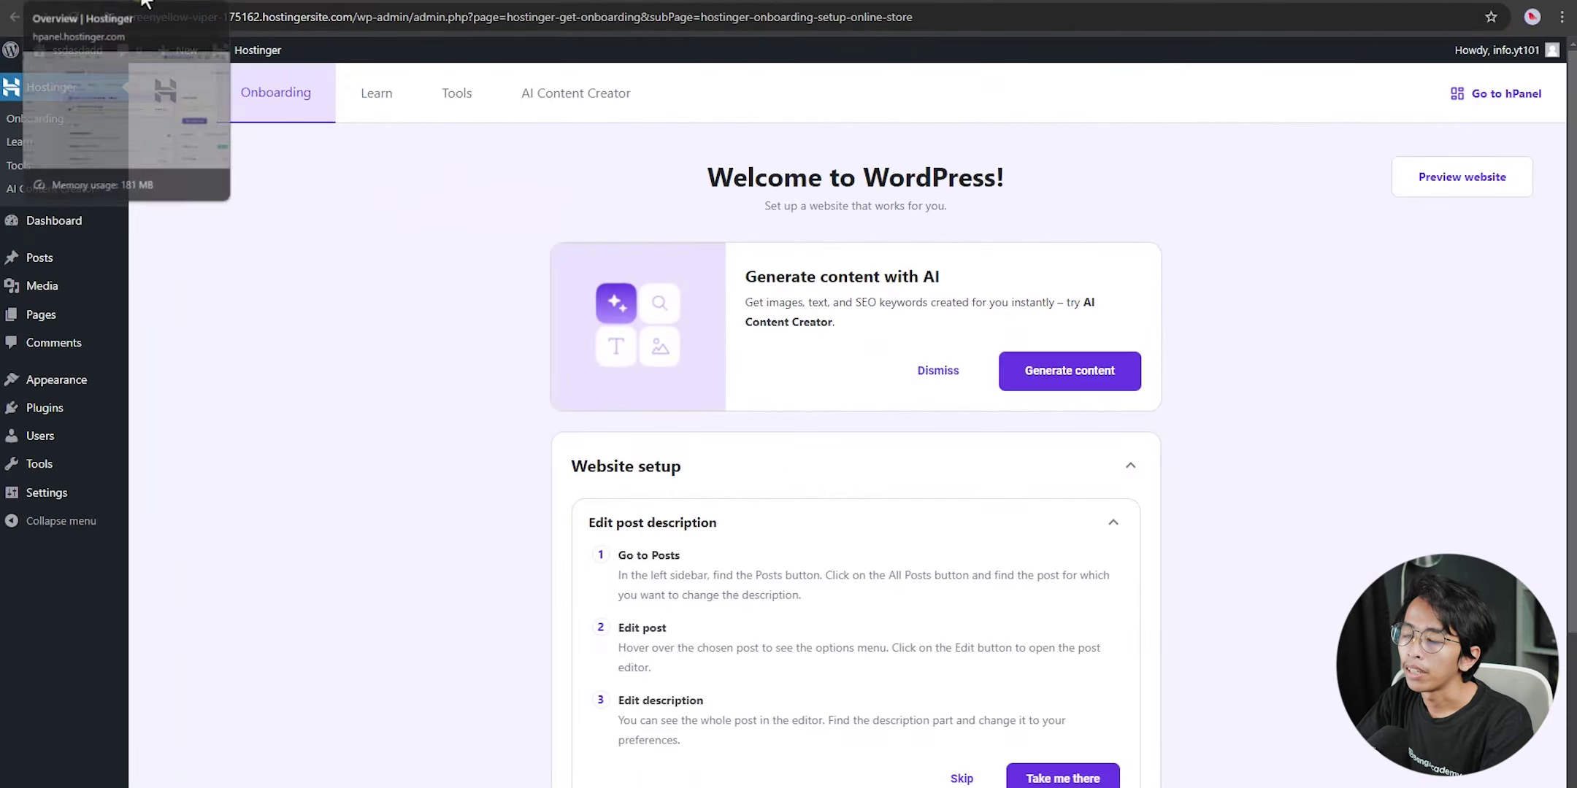
left_click(255, 11)
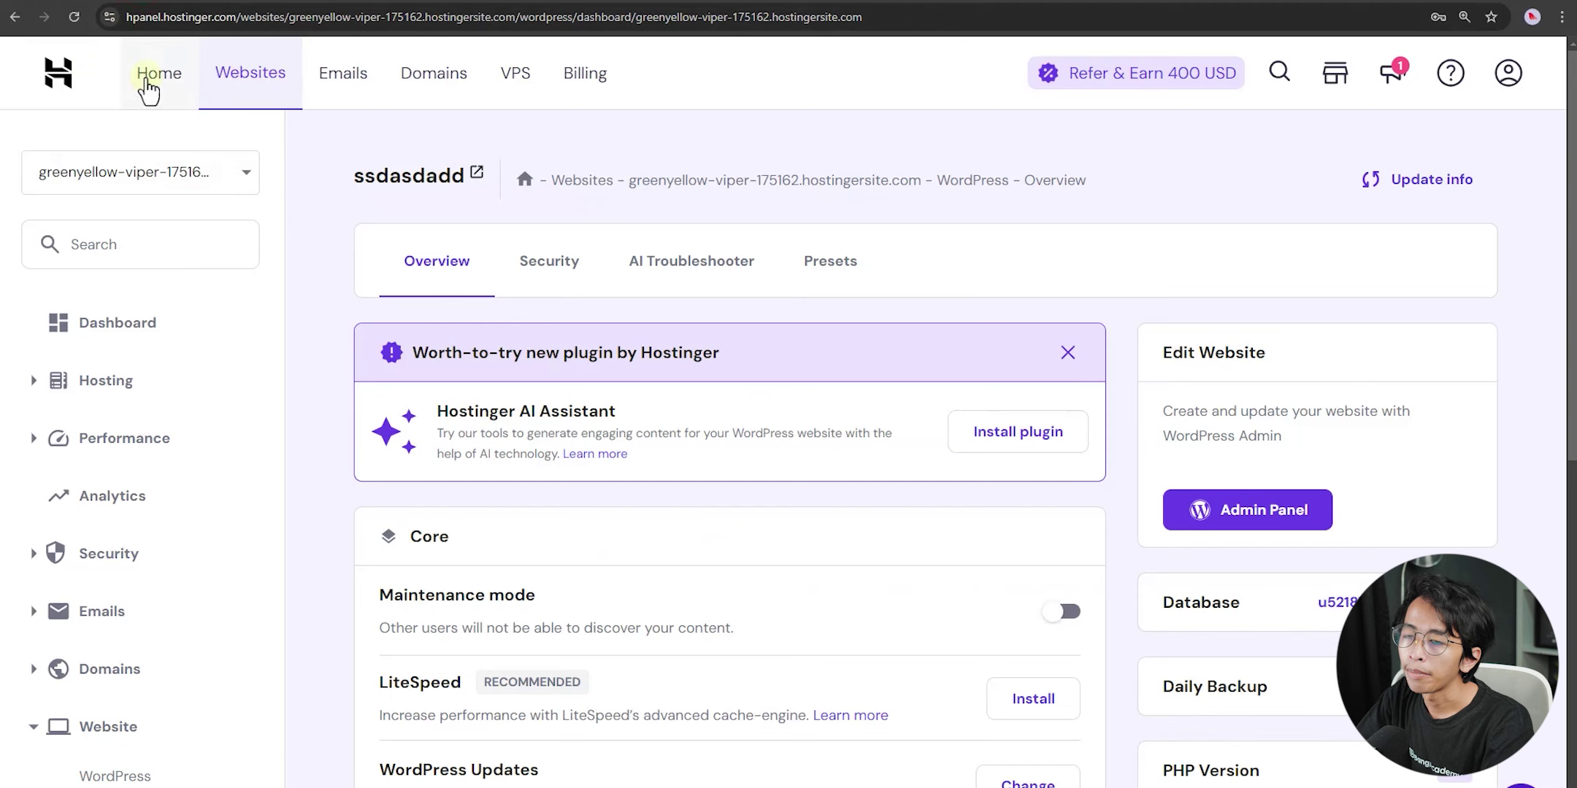
left_click(58, 87)
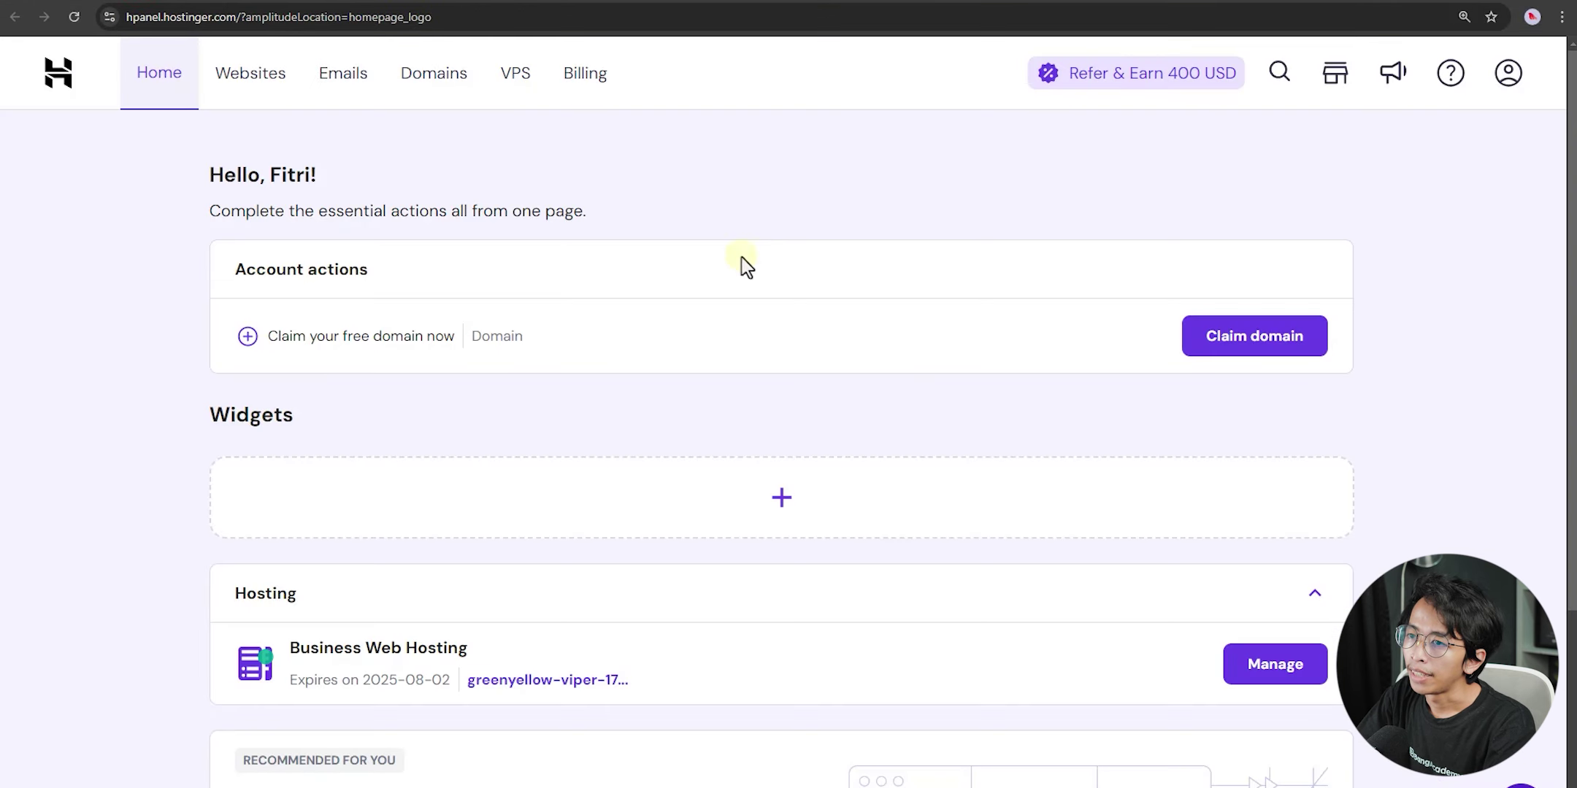
left_click(1251, 346)
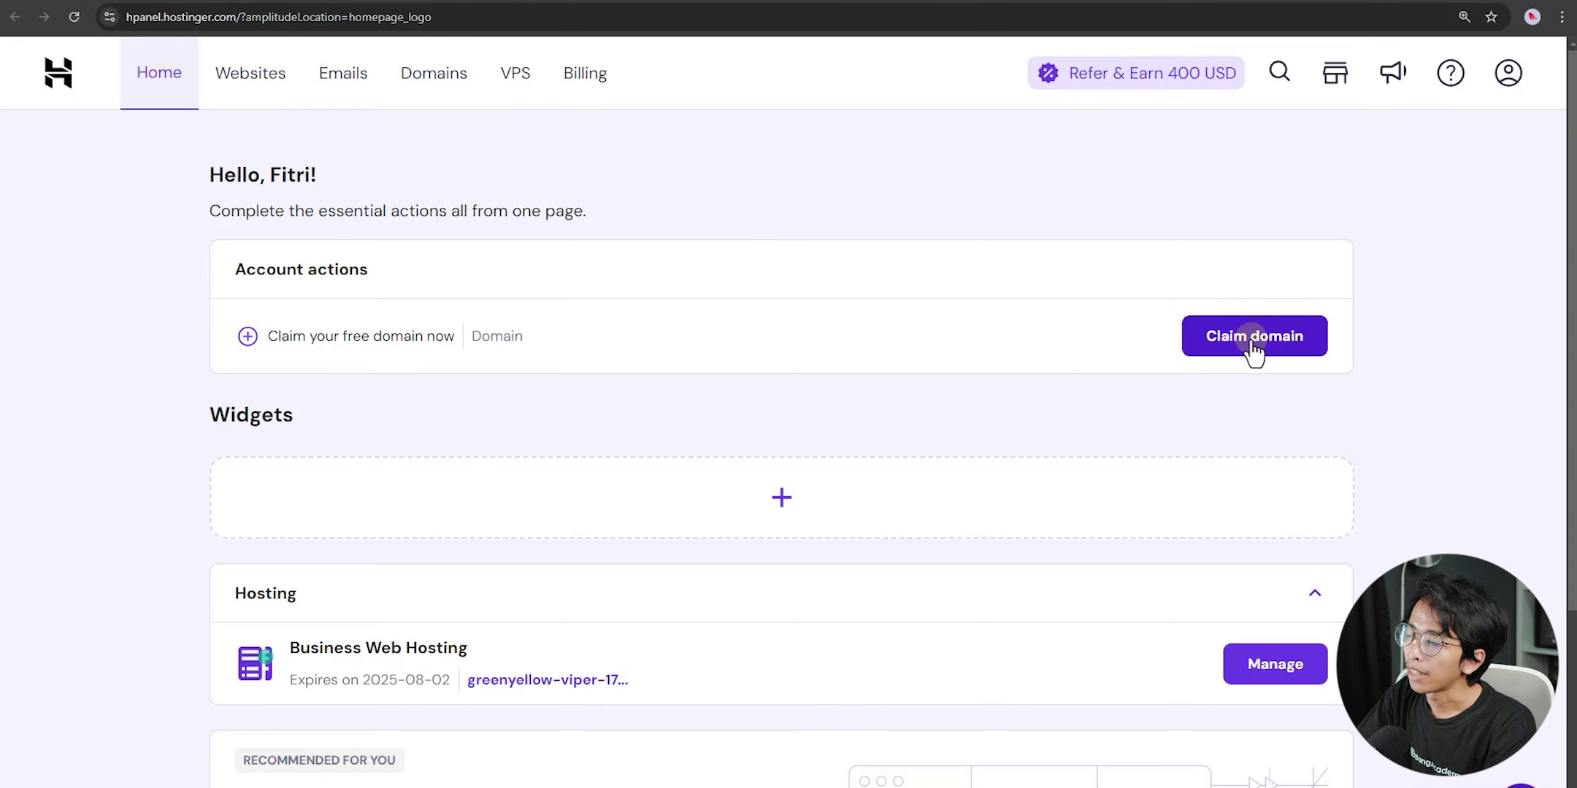
left_click(821, 527)
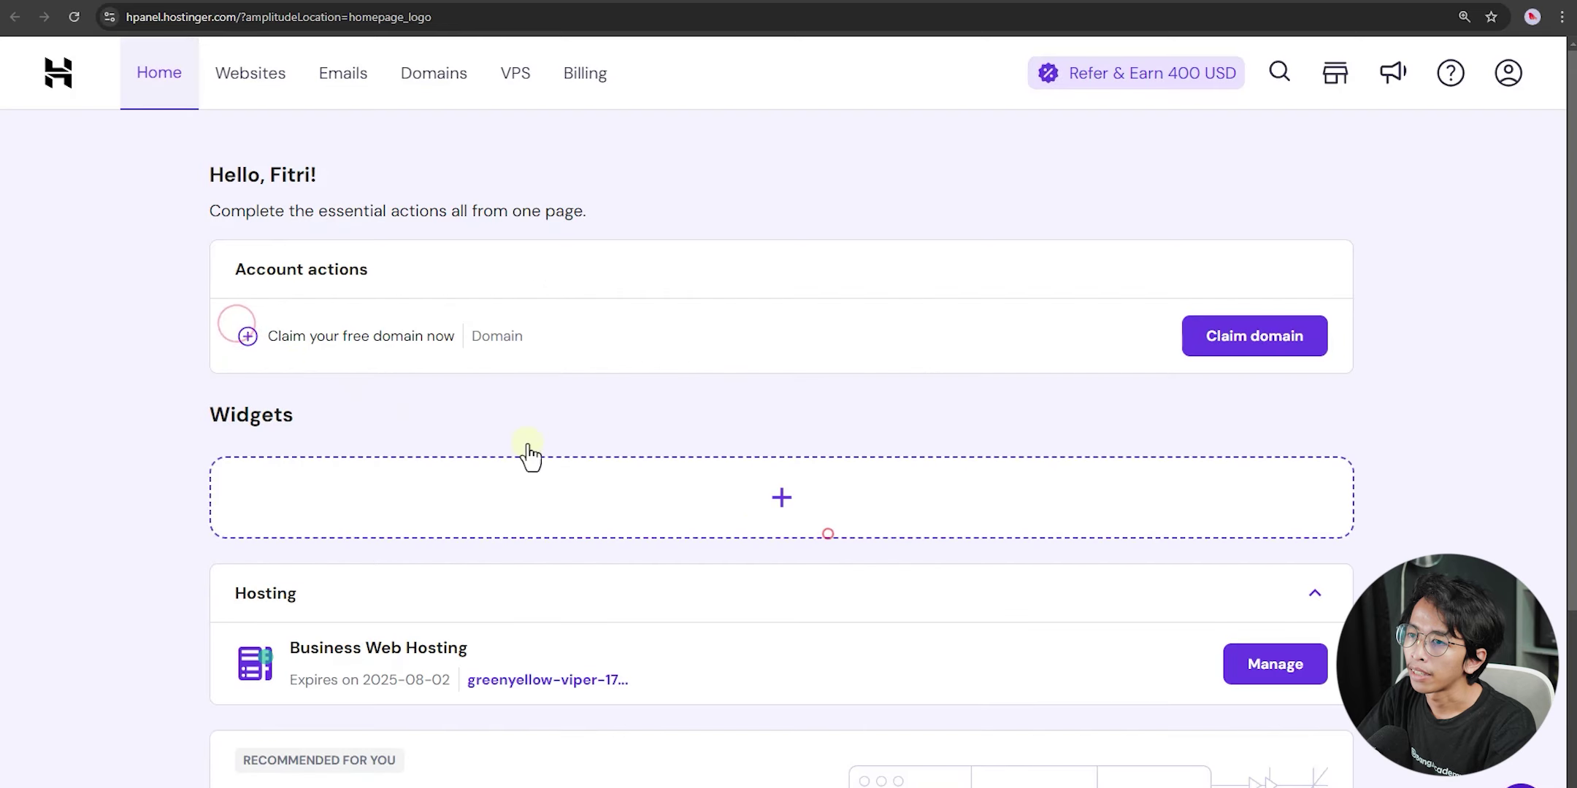
left_click(1261, 341)
left_click(722, 446)
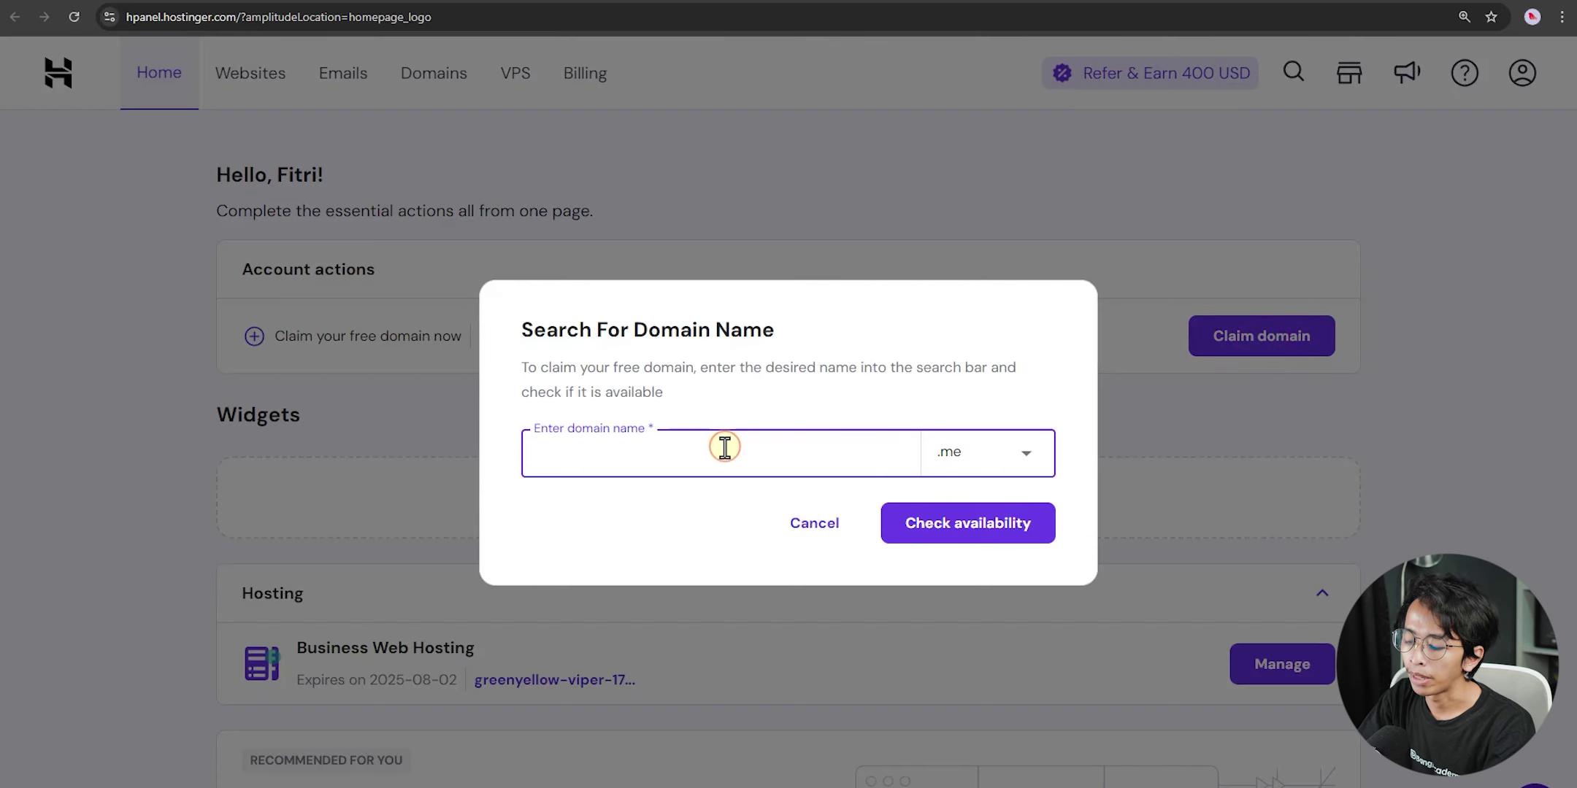
left_click(794, 543)
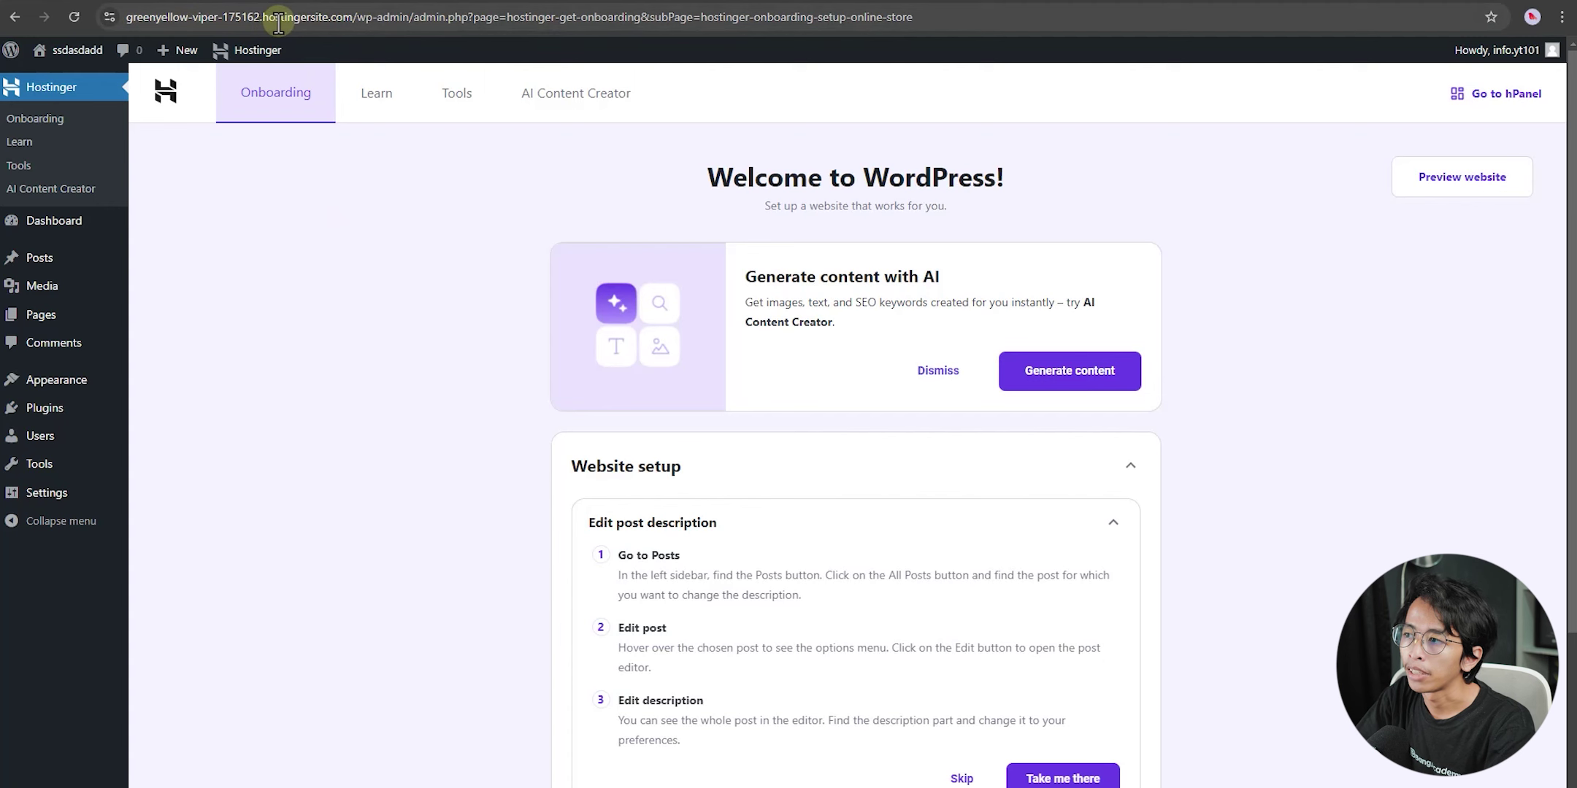
- Search the new WordPress site's plugin directory for wpvivid and install the WPvivid backup plugin
key("ctrl+plus")
key("ctrl+plus")
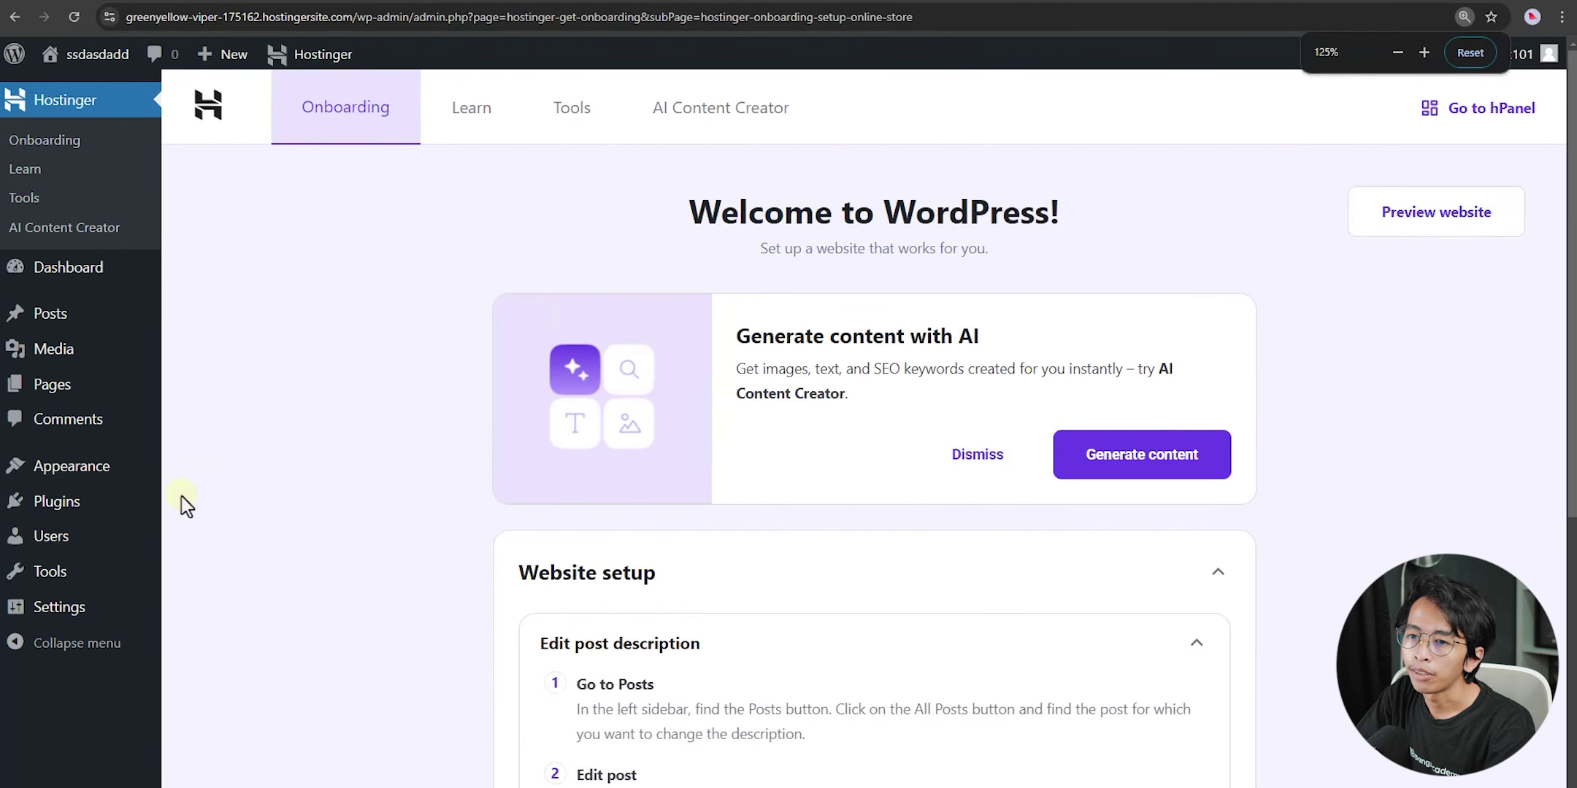
mouse_move(84, 515)
left_click(219, 535)
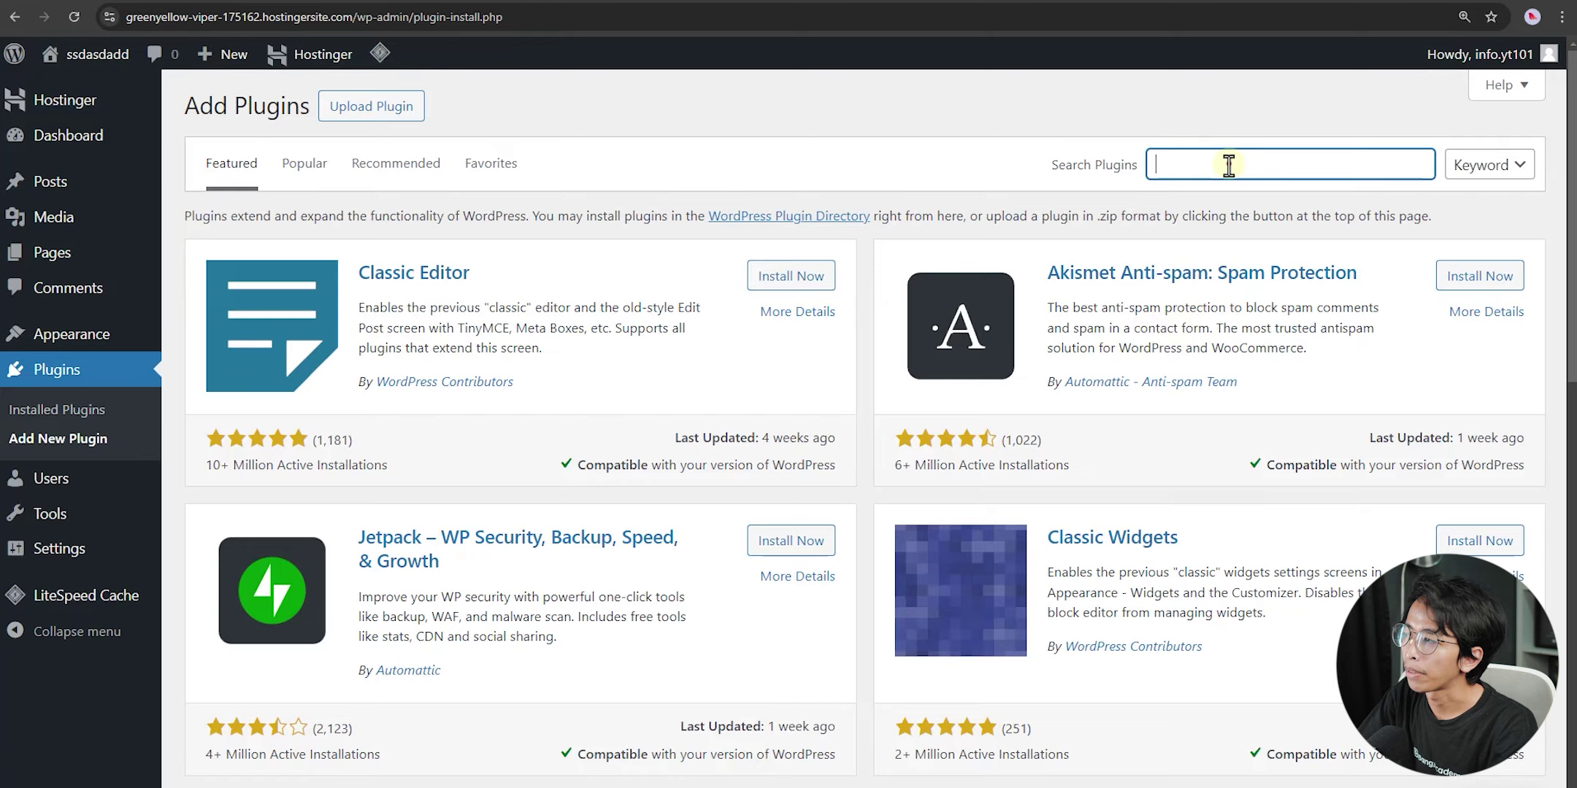
left_click(1229, 162)
type("wpvivid")
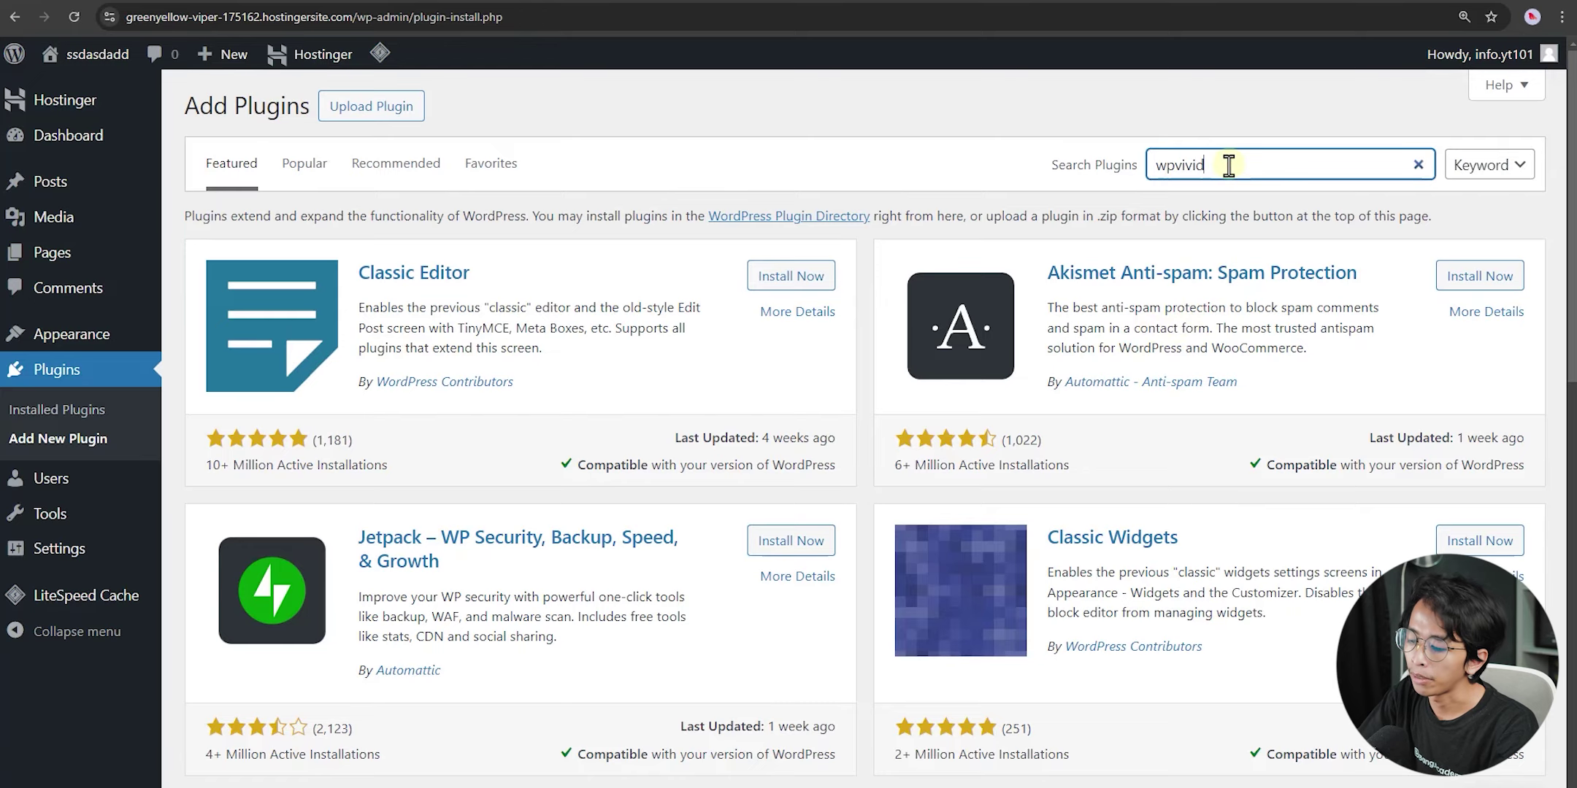
left_click(785, 278)
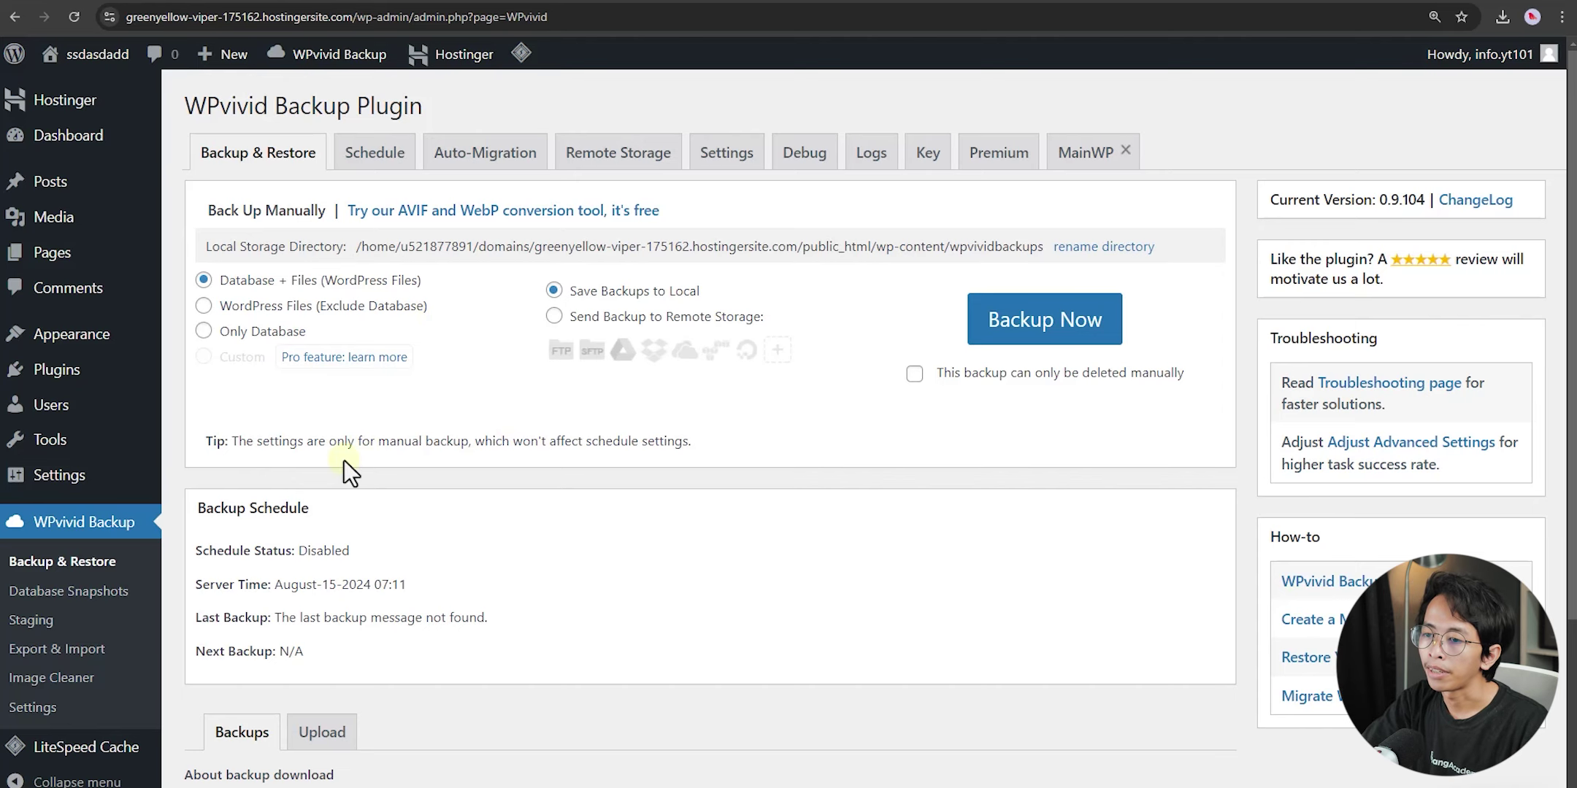
scroll(430, 449, "down", 4)
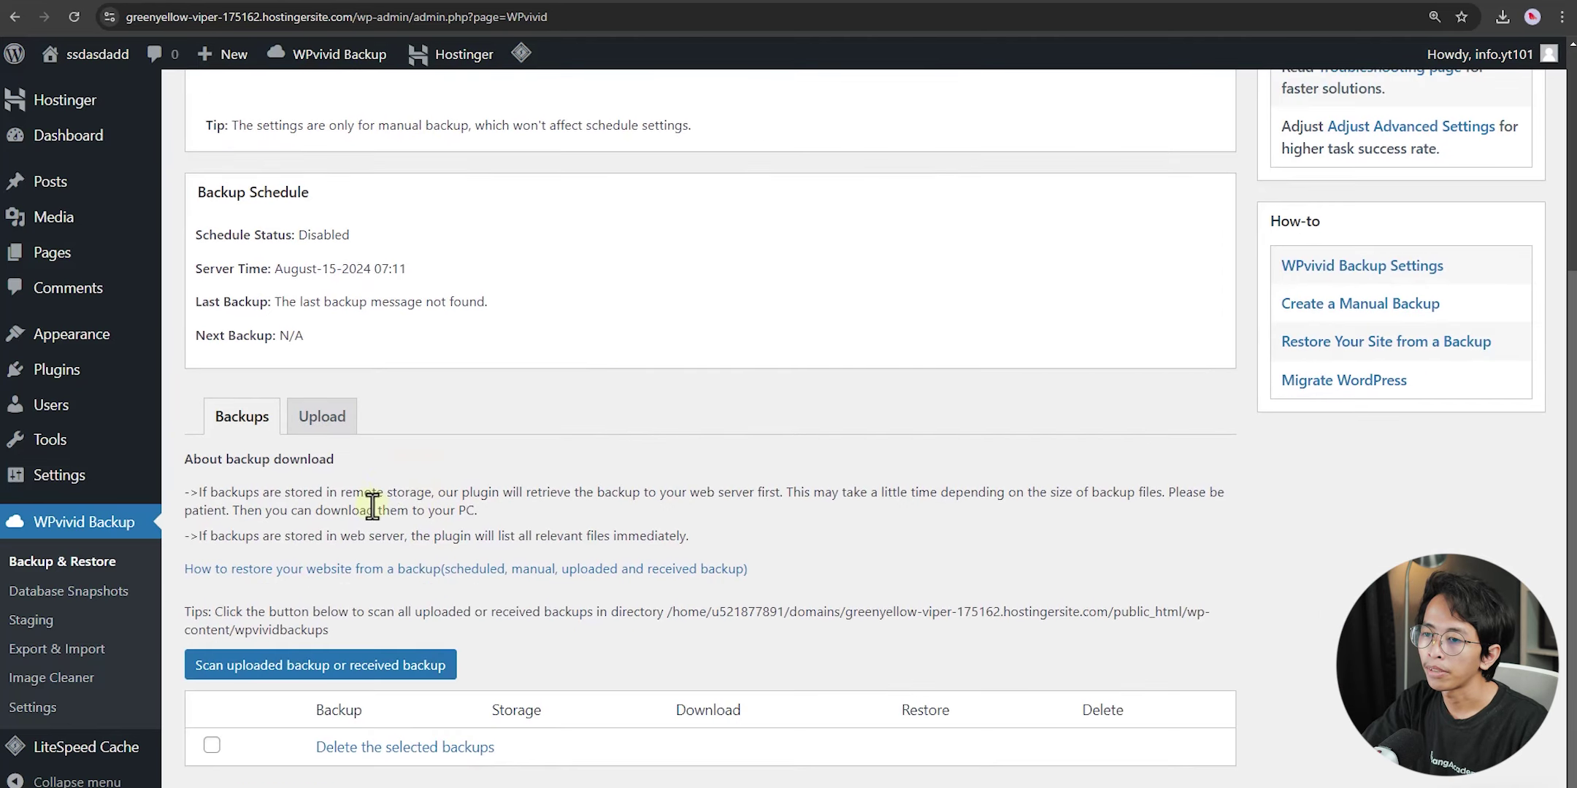
left_click(329, 427)
scroll(649, 678, "down", 5)
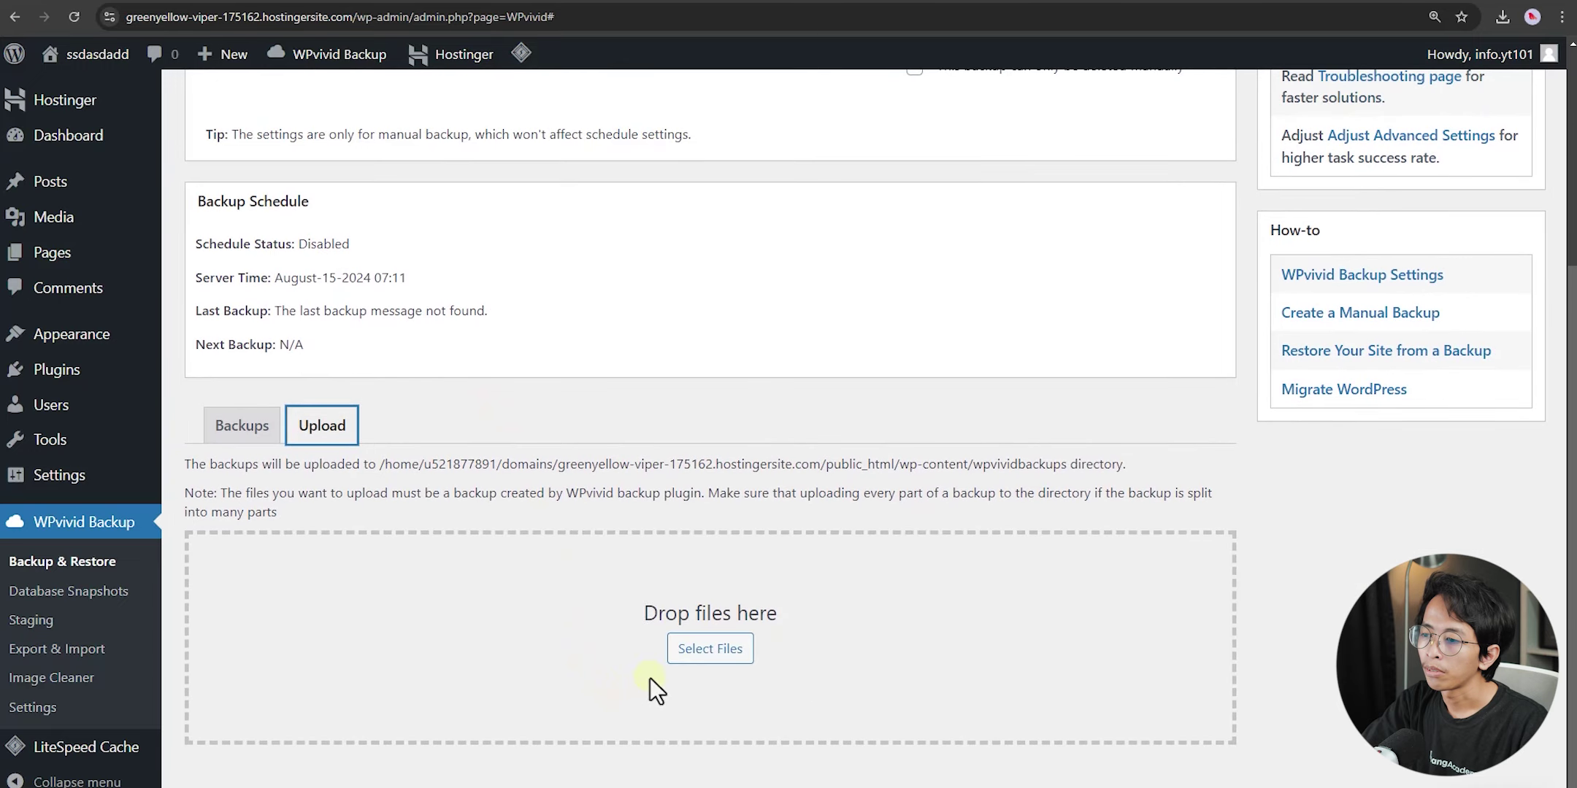
left_click(711, 650)
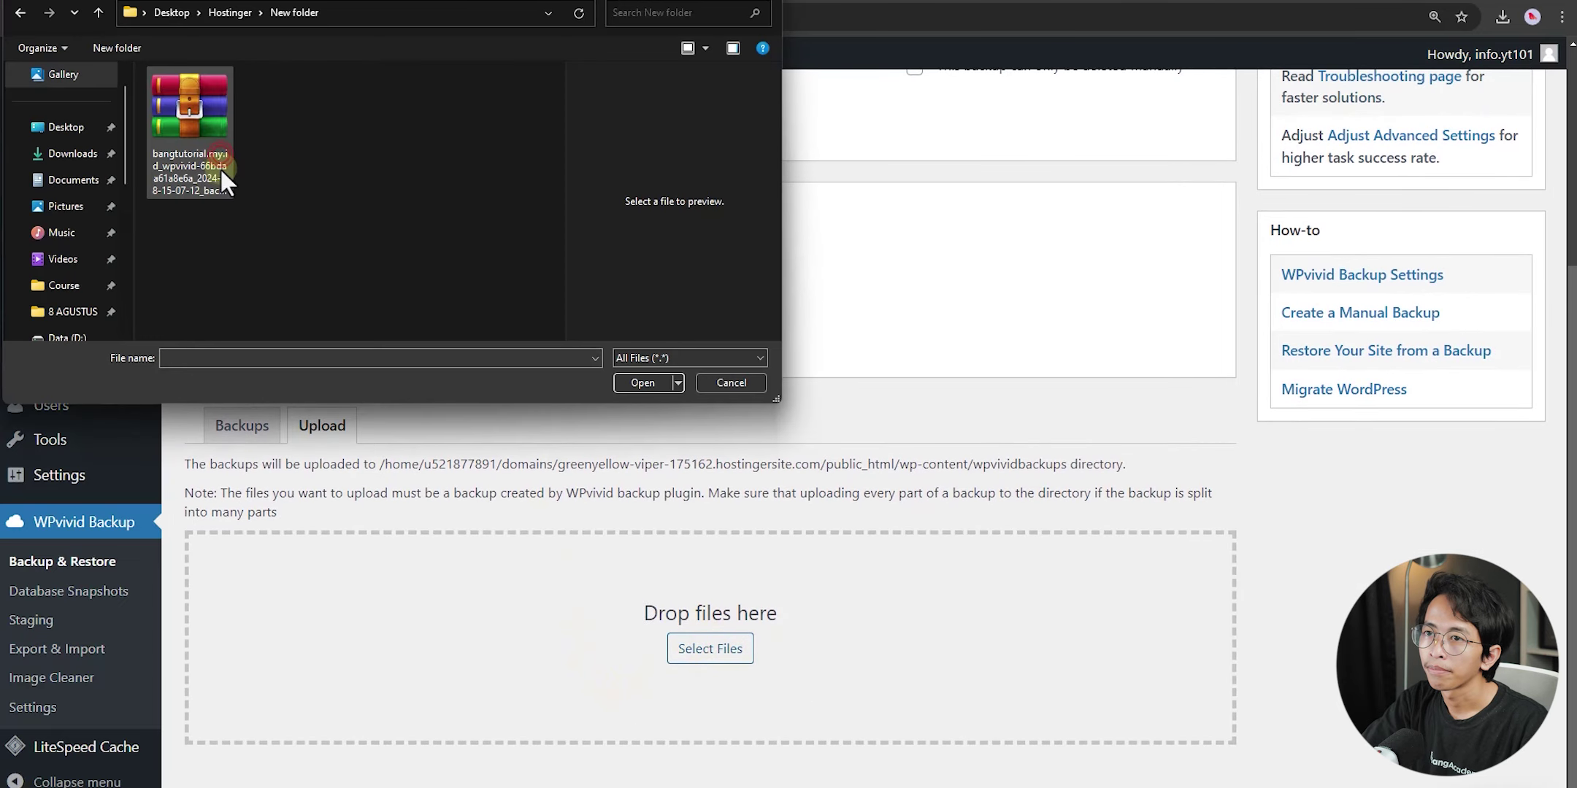
left_click(206, 136)
double_click(206, 135)
left_click(222, 732)
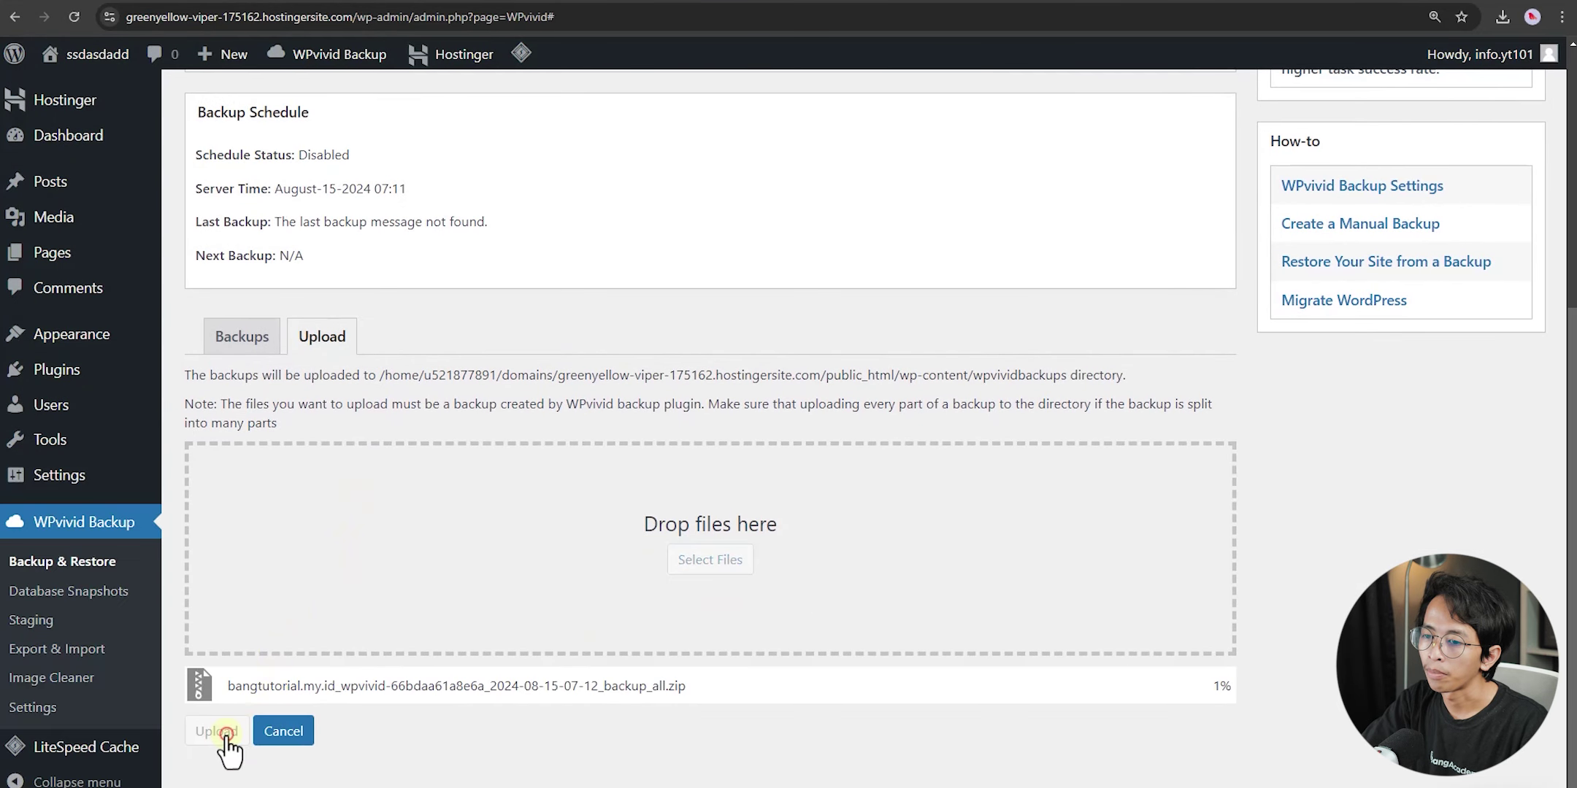
- Review WPvivid's Auto-Migration page and its Key page for direct site-to-site transfer
scroll(548, 636, "up", 5)
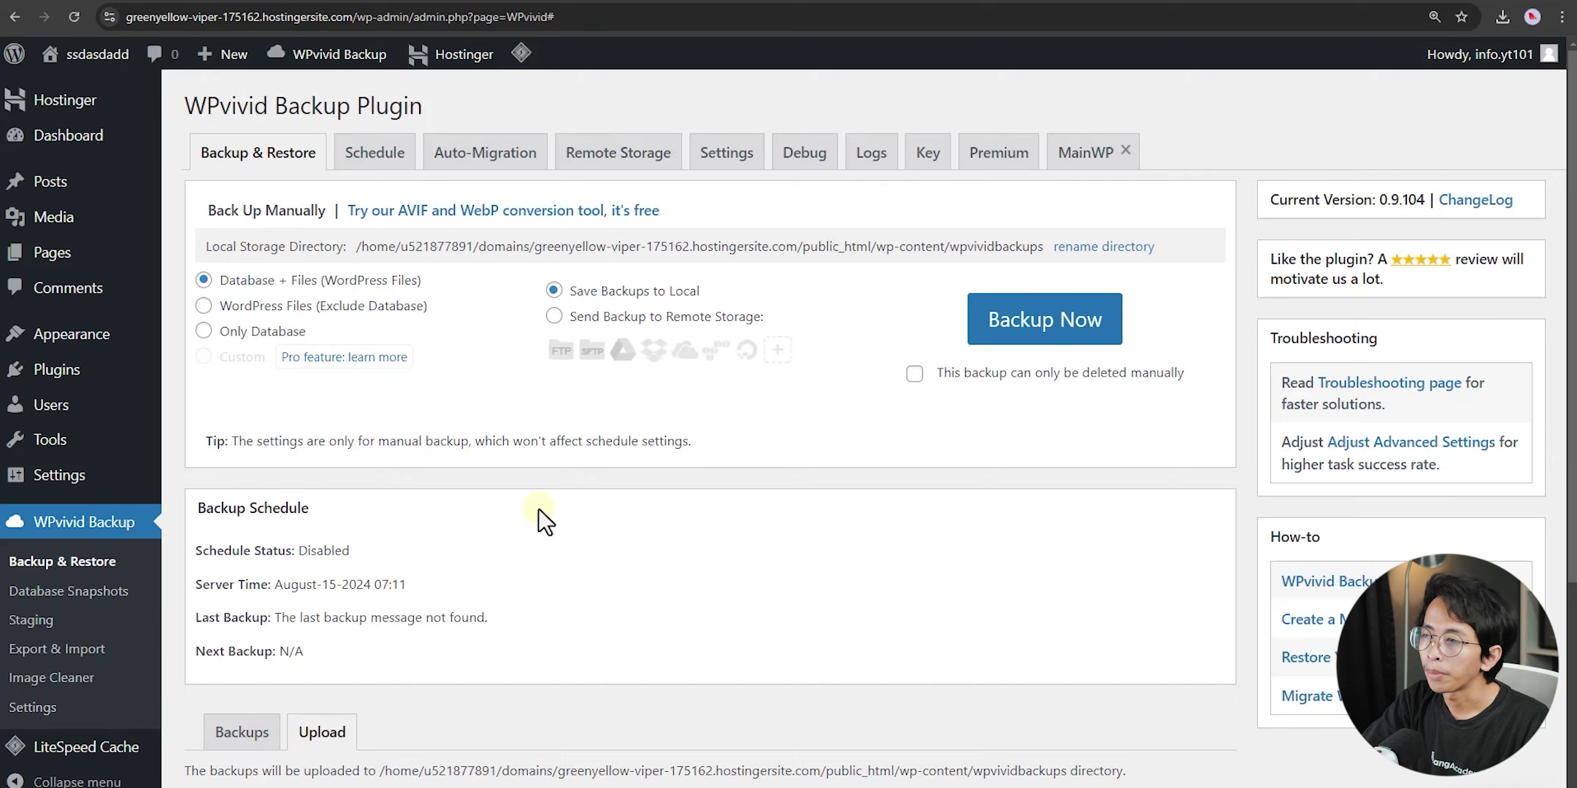
left_click(486, 153)
left_click(921, 173)
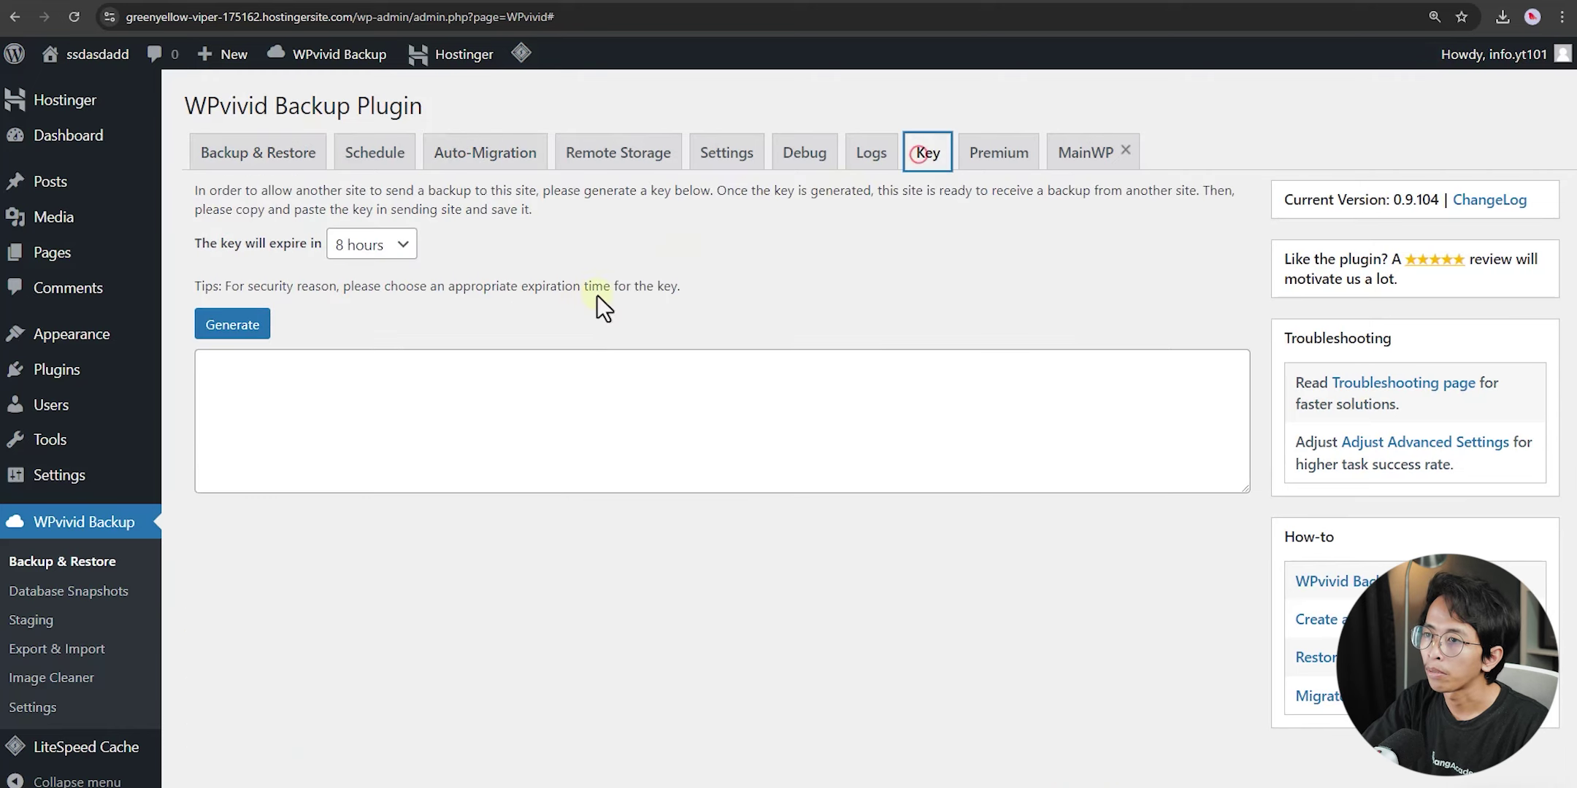
left_click(513, 154)
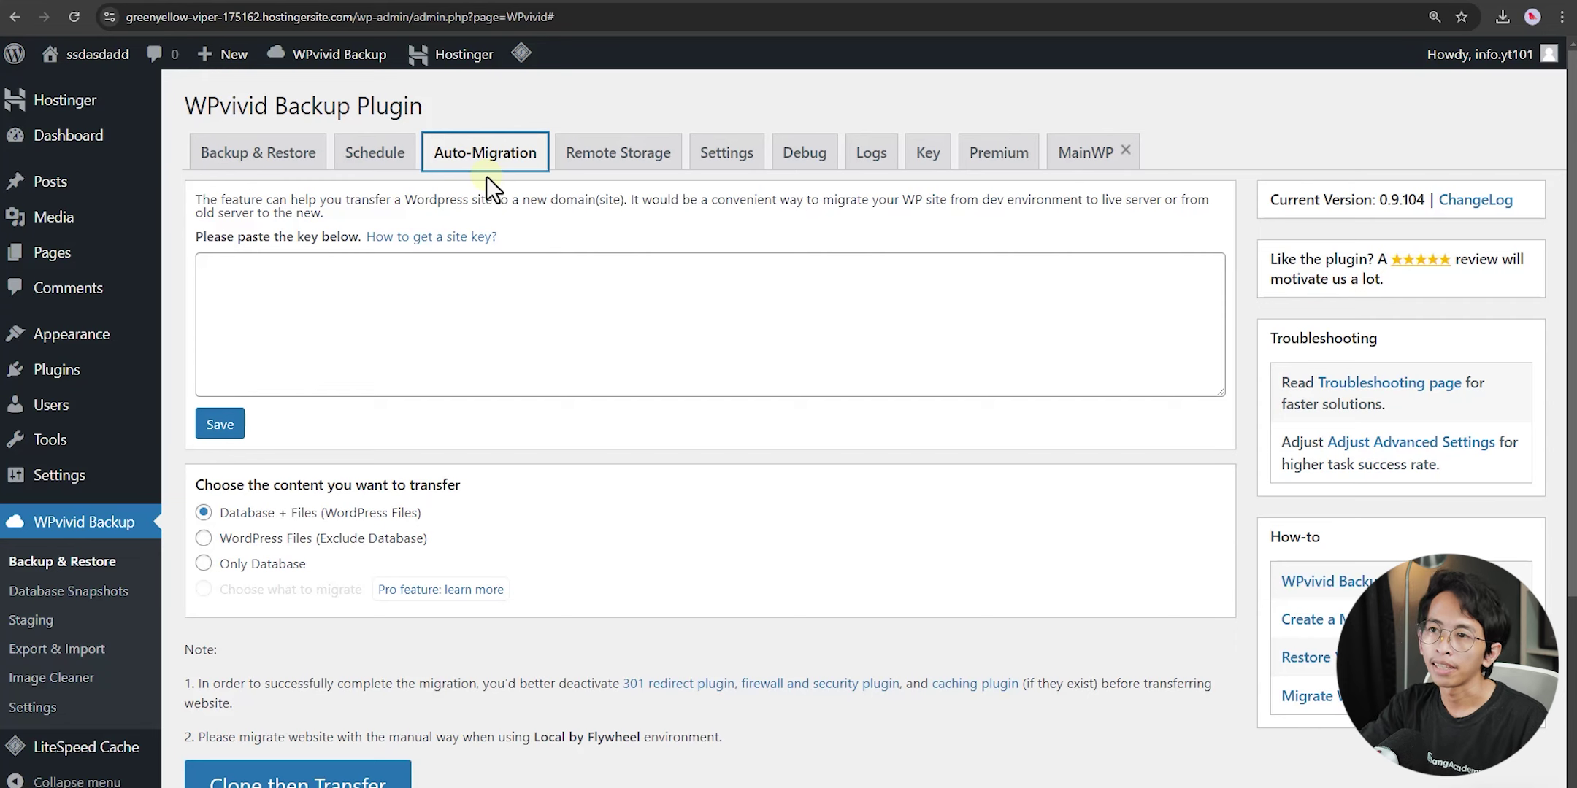
- Restore the uploaded WPvivid backup dated Aug-15-2024 07:12 onto the new site and confirm the restore
left_click(294, 155)
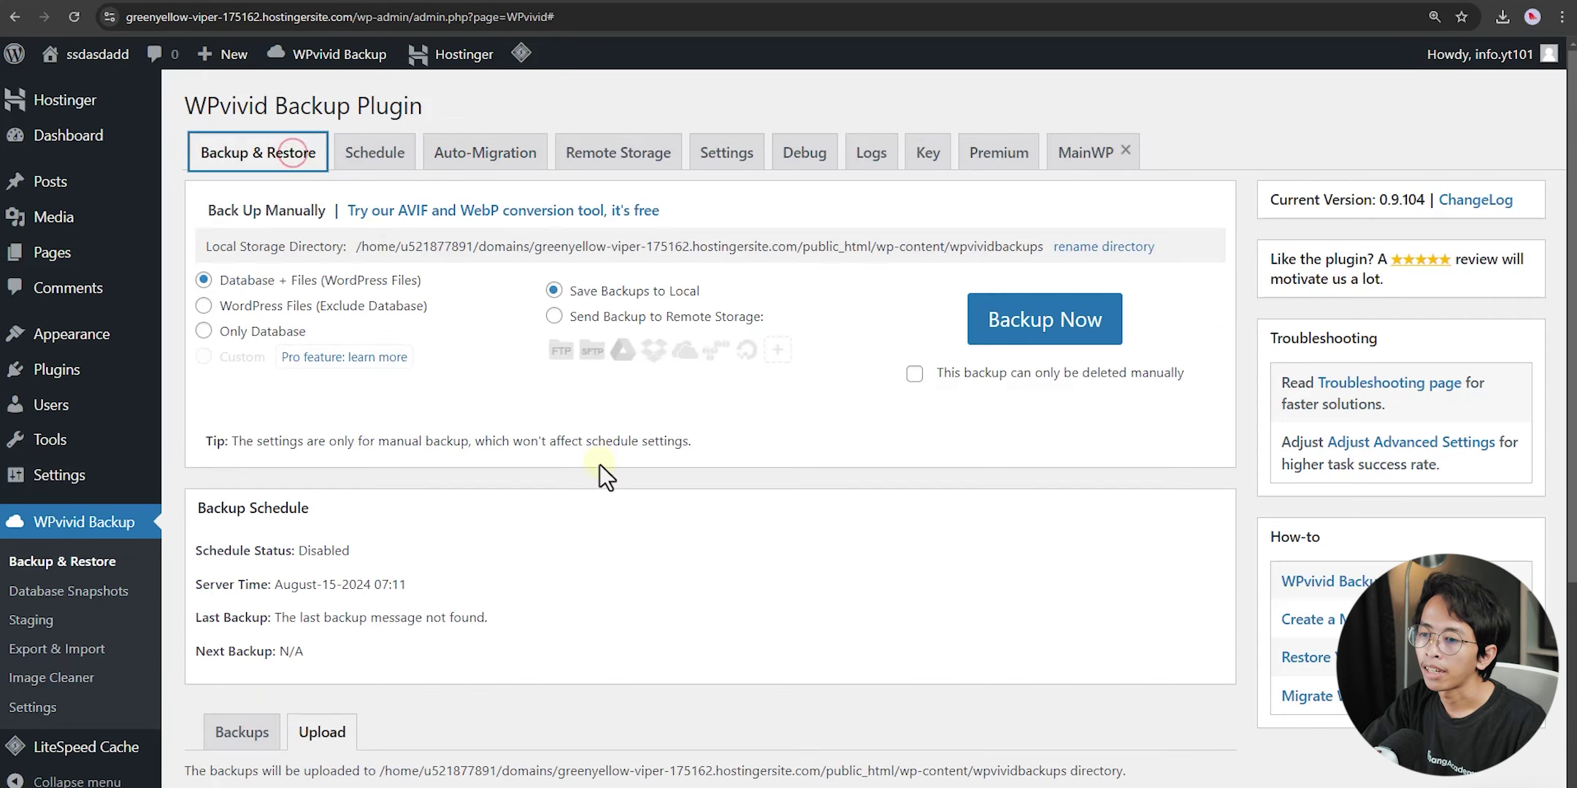
scroll(600, 464, "down", 5)
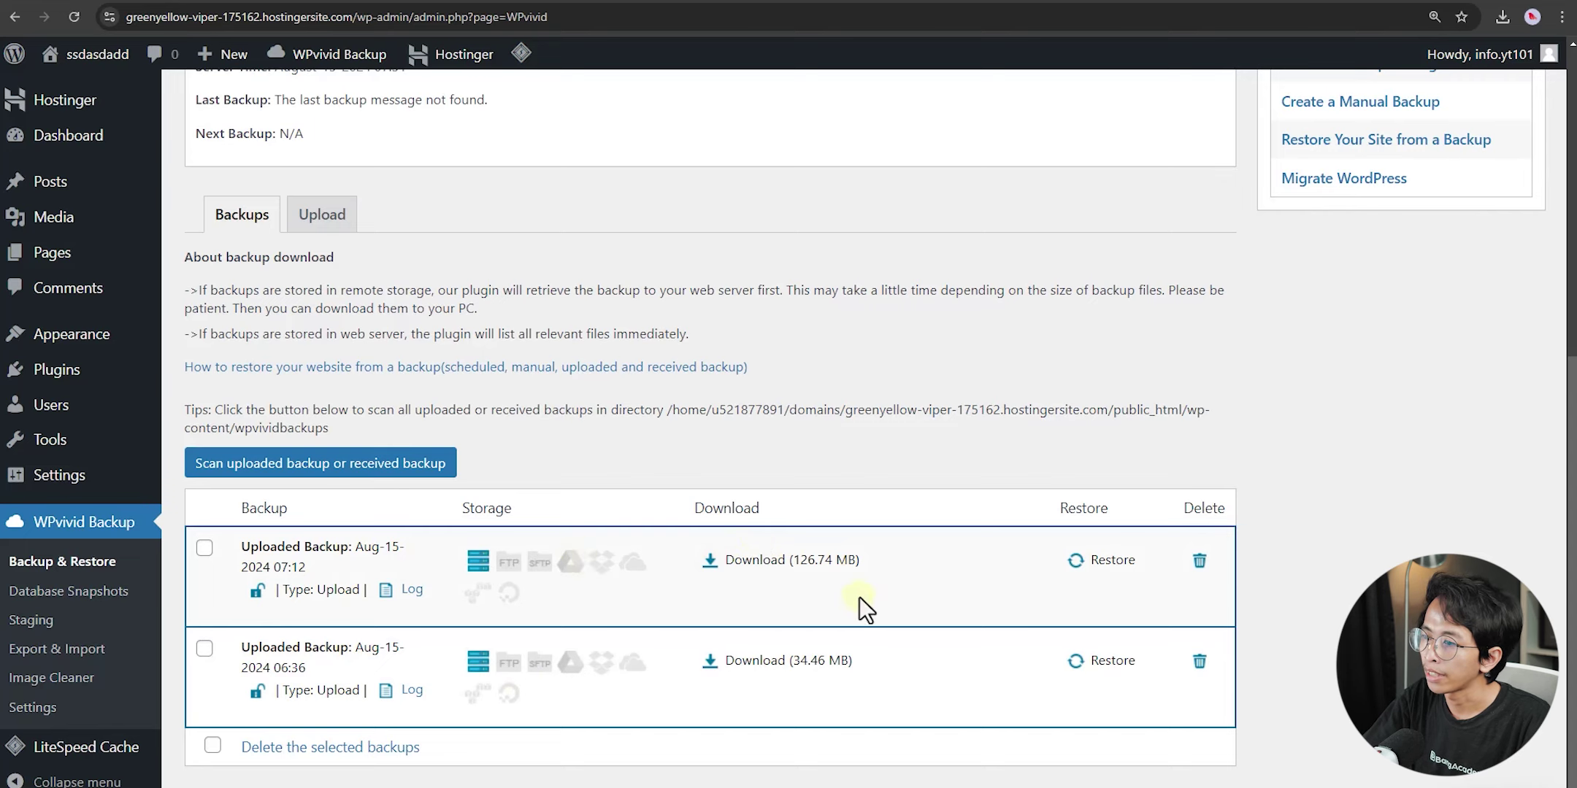
left_click(1100, 563)
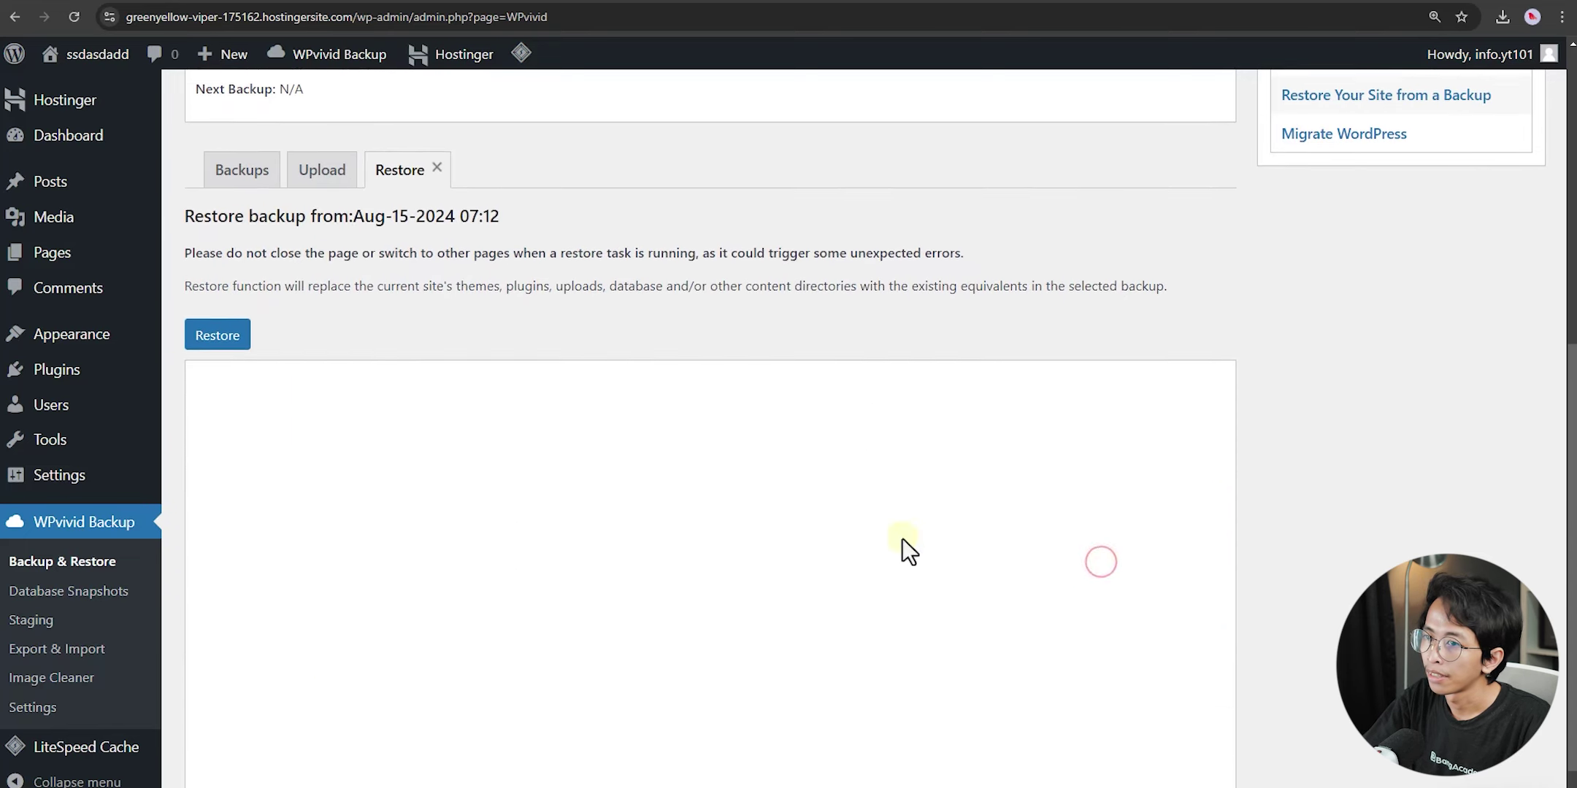
left_click(224, 262)
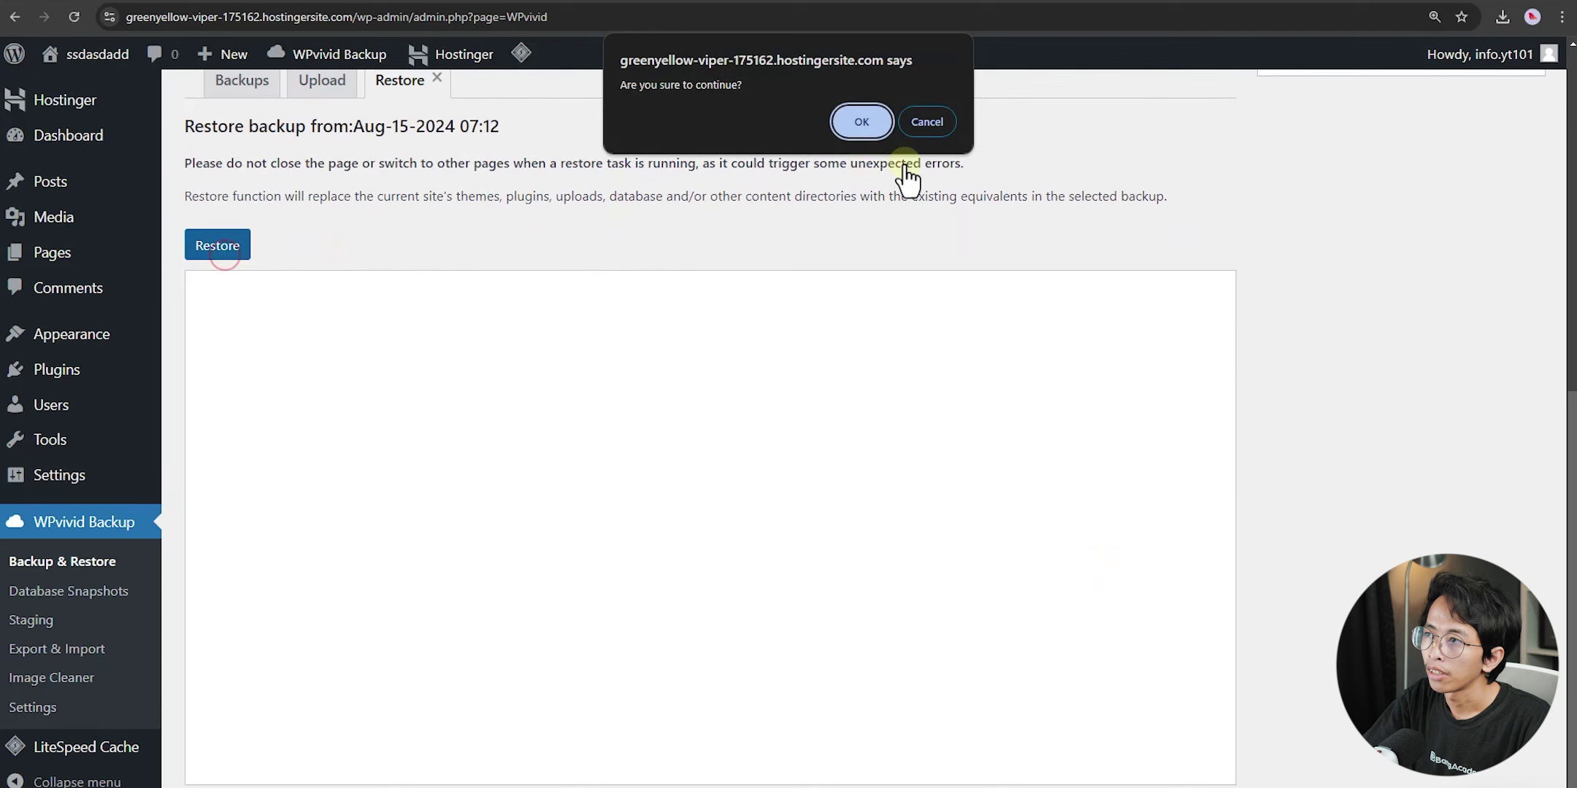
left_click(849, 121)
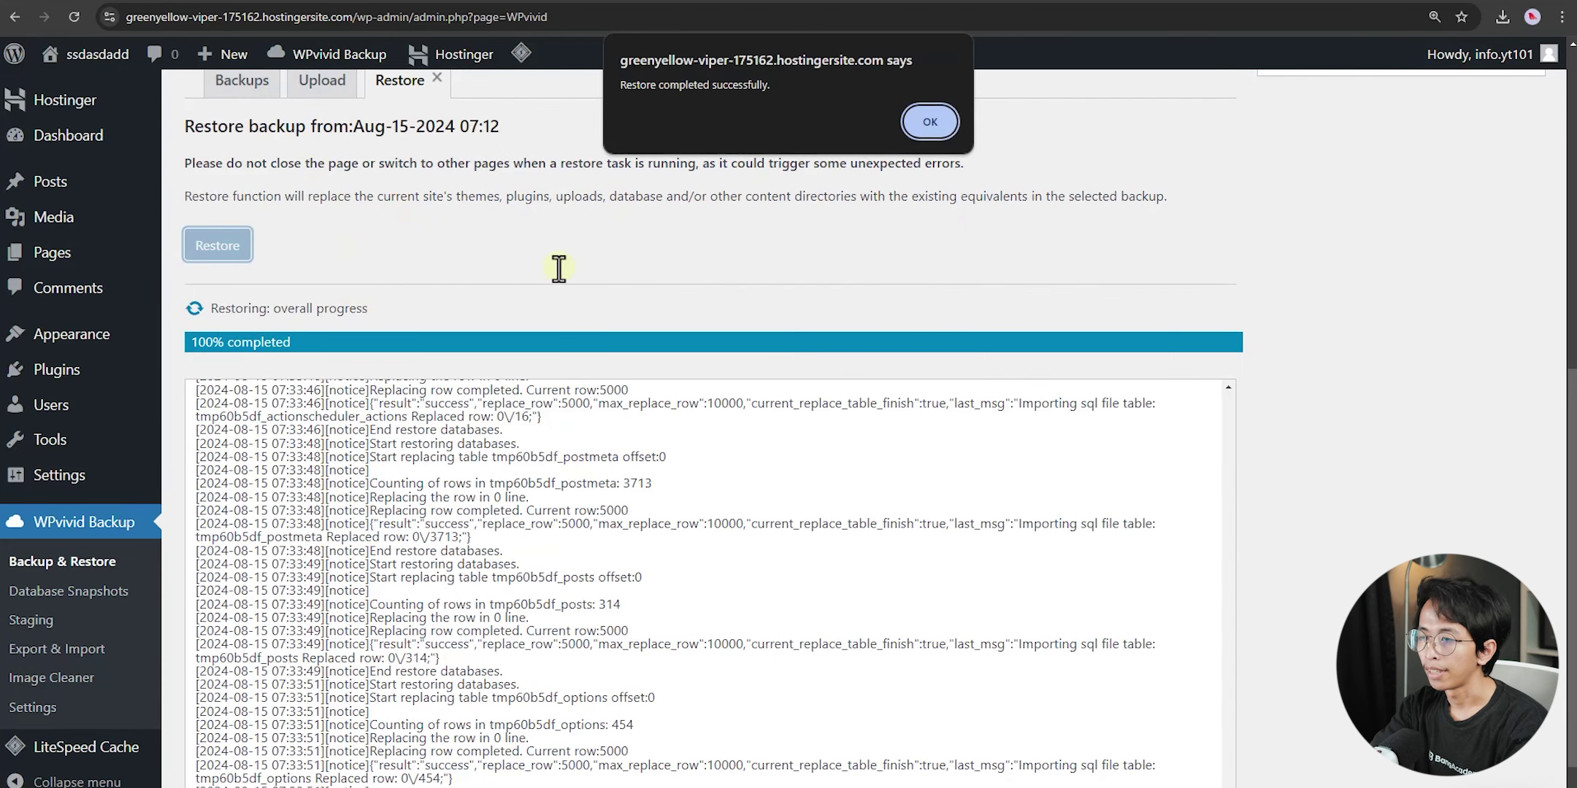
left_click(929, 122)
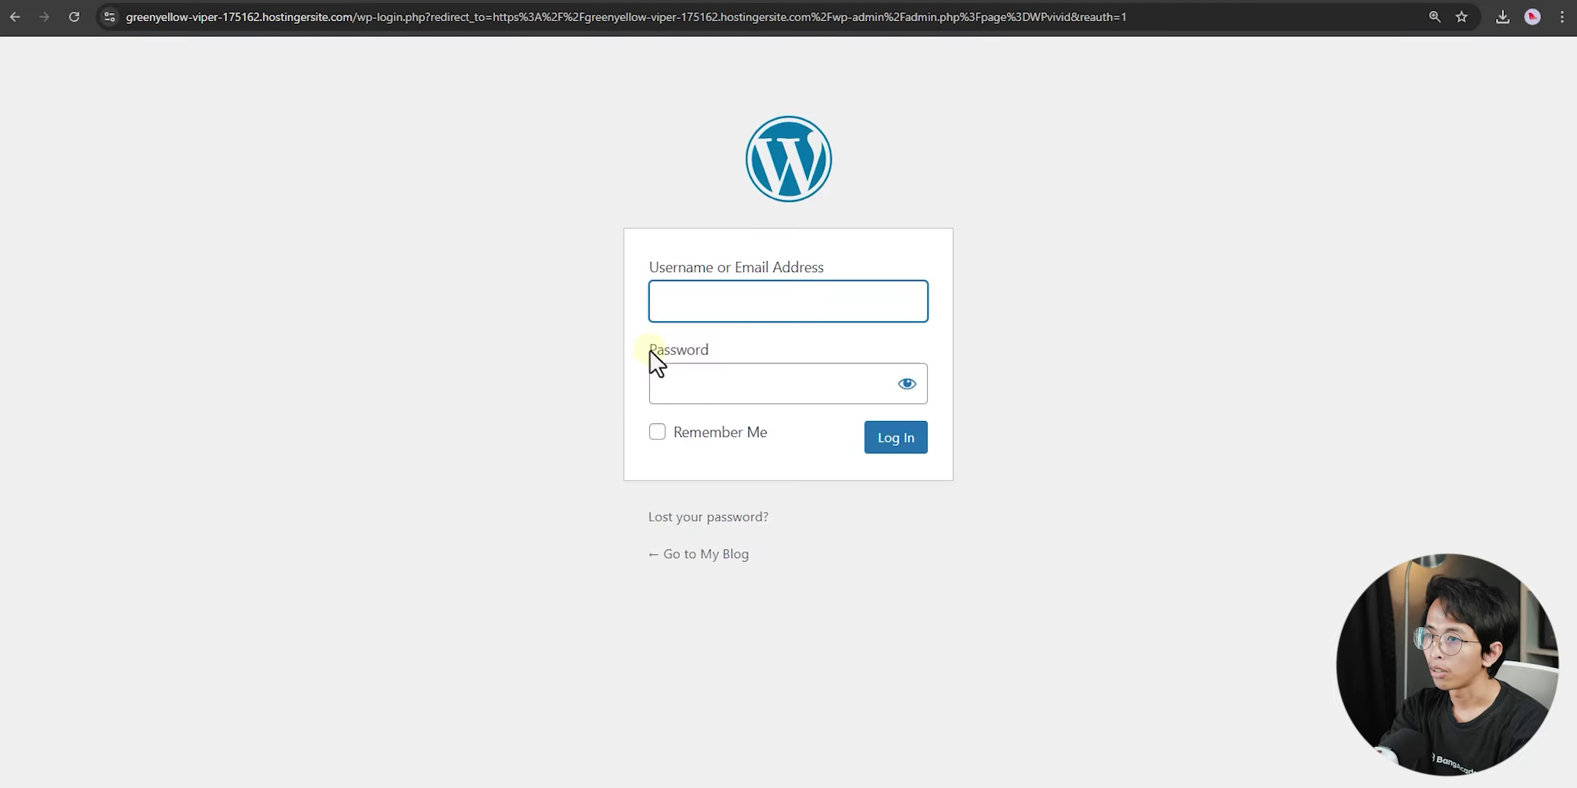
- Log in to the restored WordPress site as bangtutorial with the account password, and decline saving the password in the browser
type("bangtutorial")
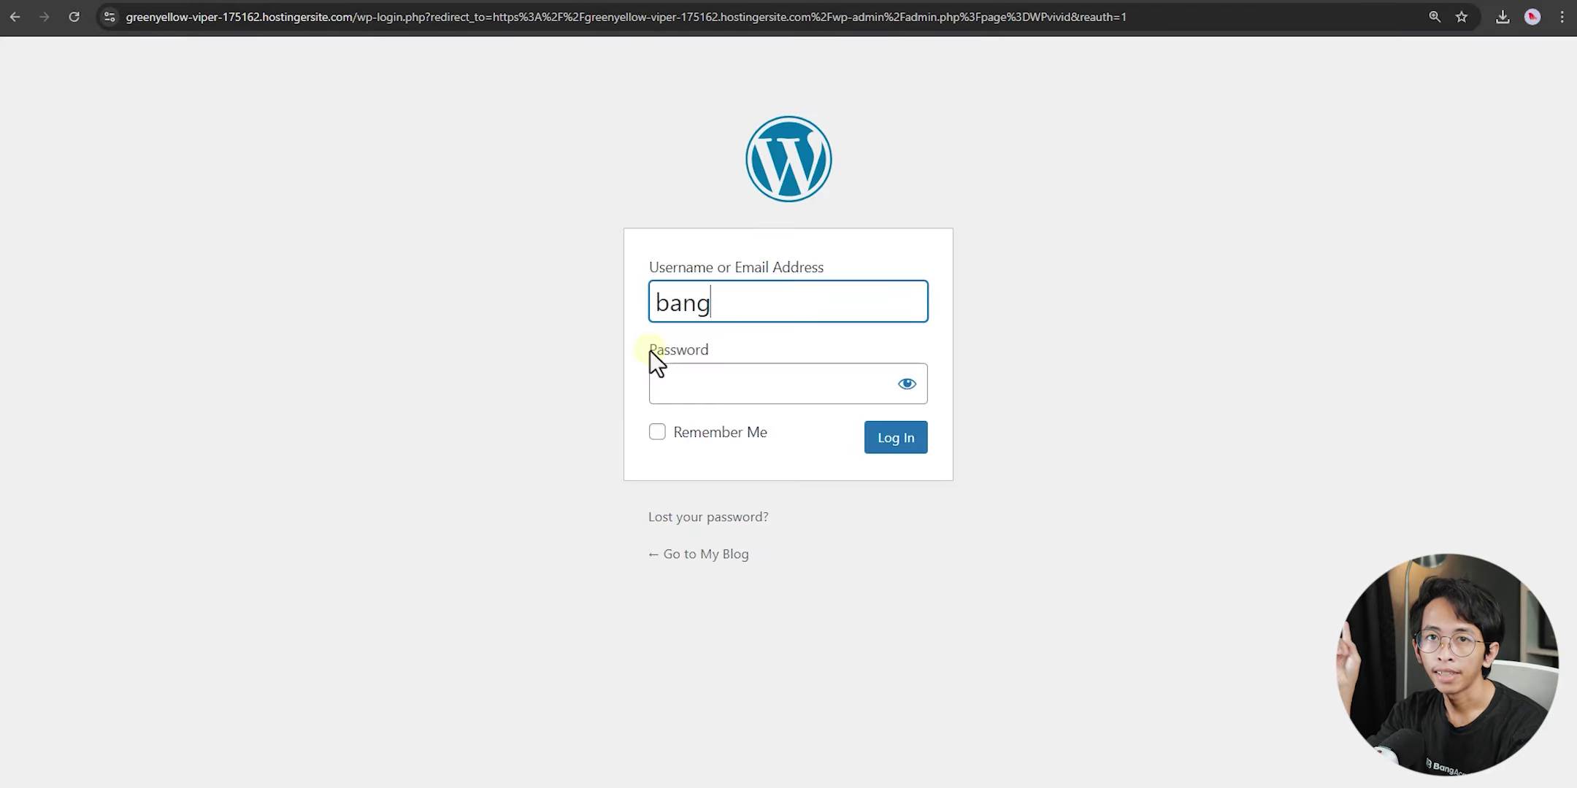
key("Tab")
type("••••••••••••••")
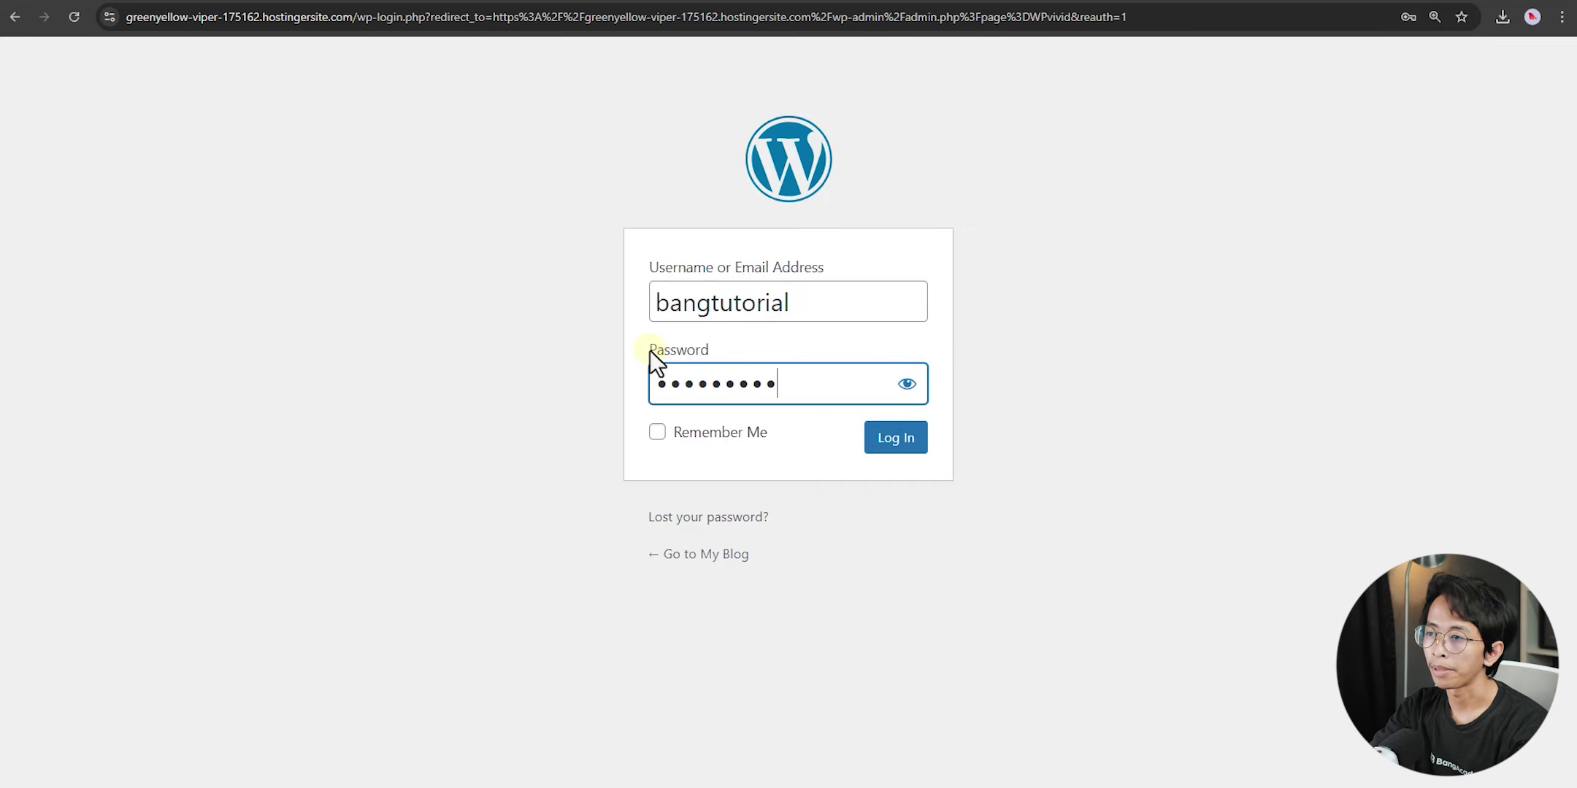
key("Return")
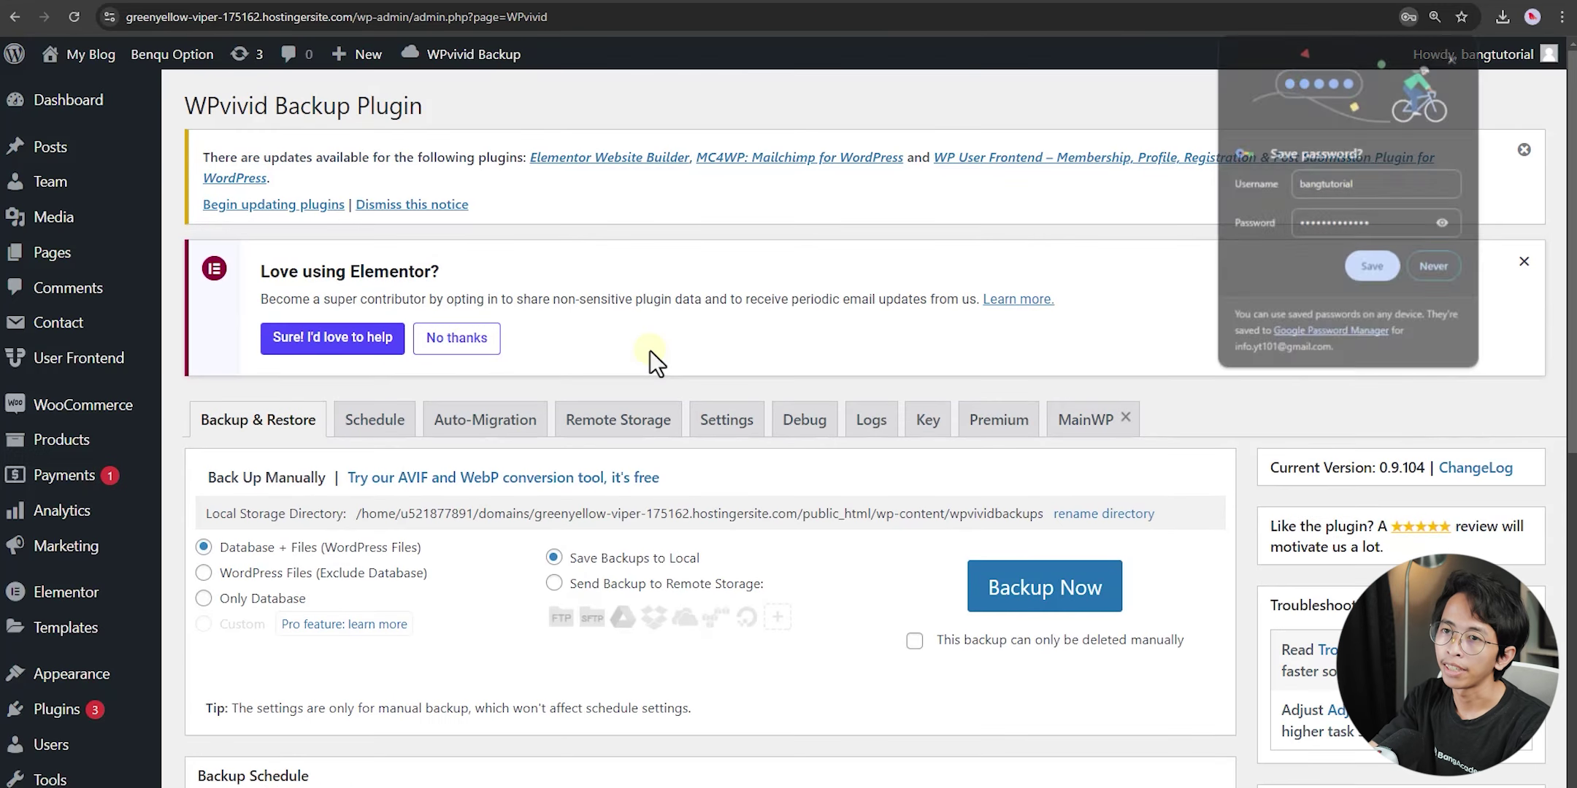
left_click(1432, 265)
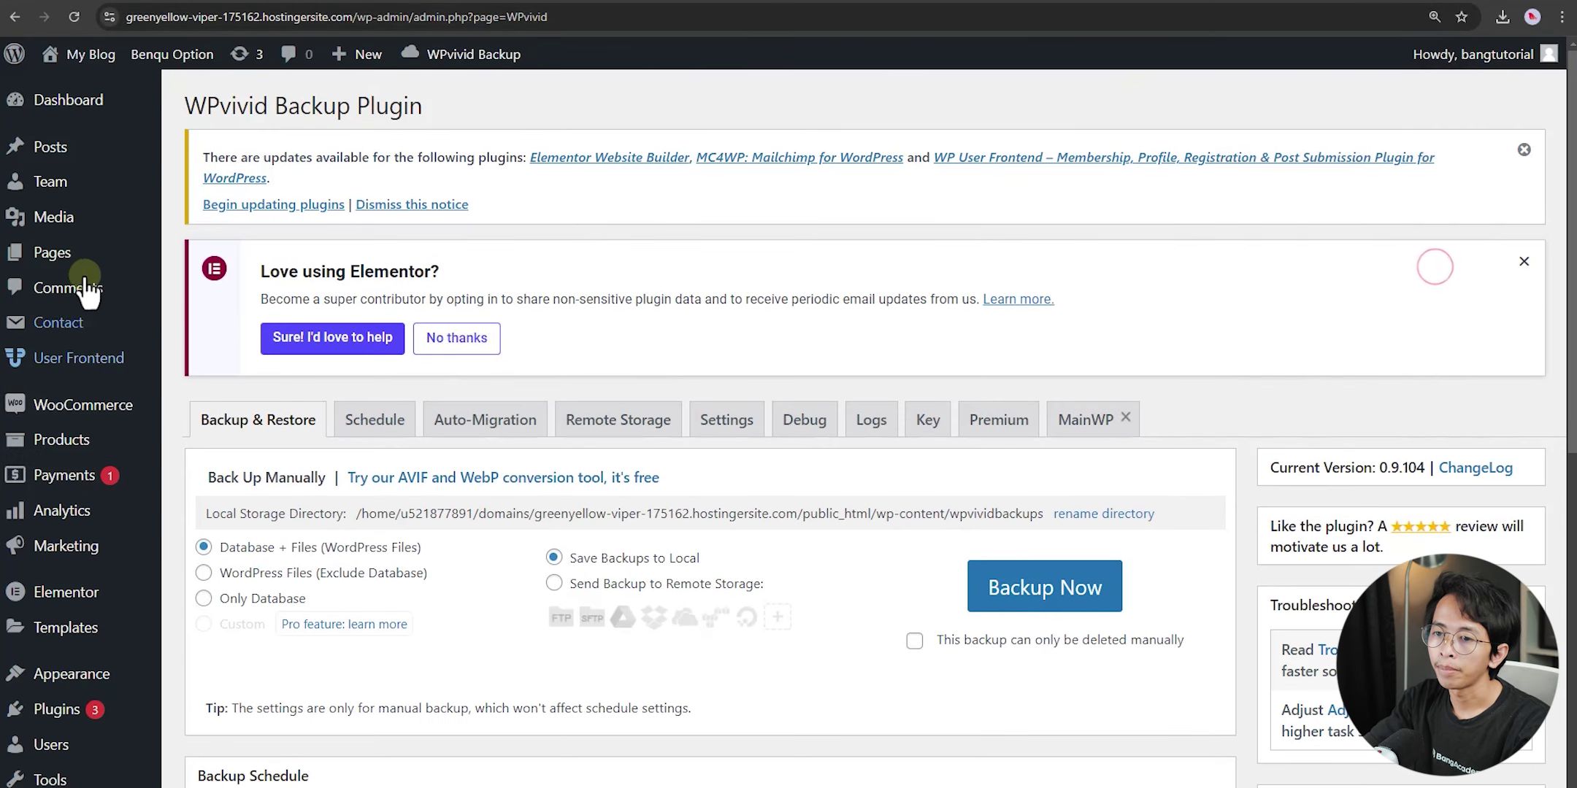
- Review the restored site's admin menu and WPvivid page, and look through the site's public homepage
scroll(55, 438, "down", 5)
scroll(80, 755, "down", 3)
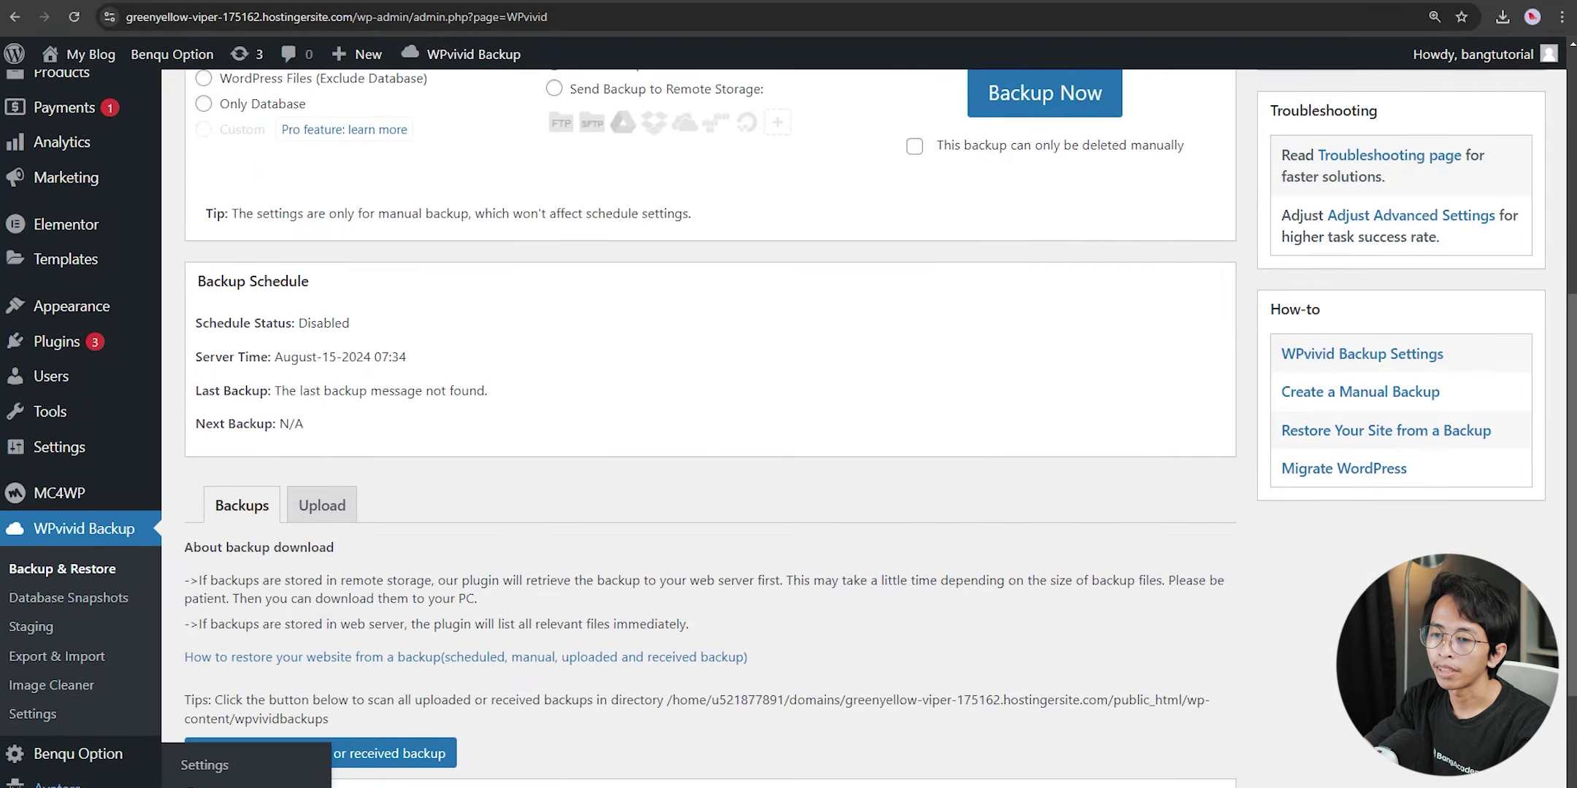
scroll(81, 730, "up", 8)
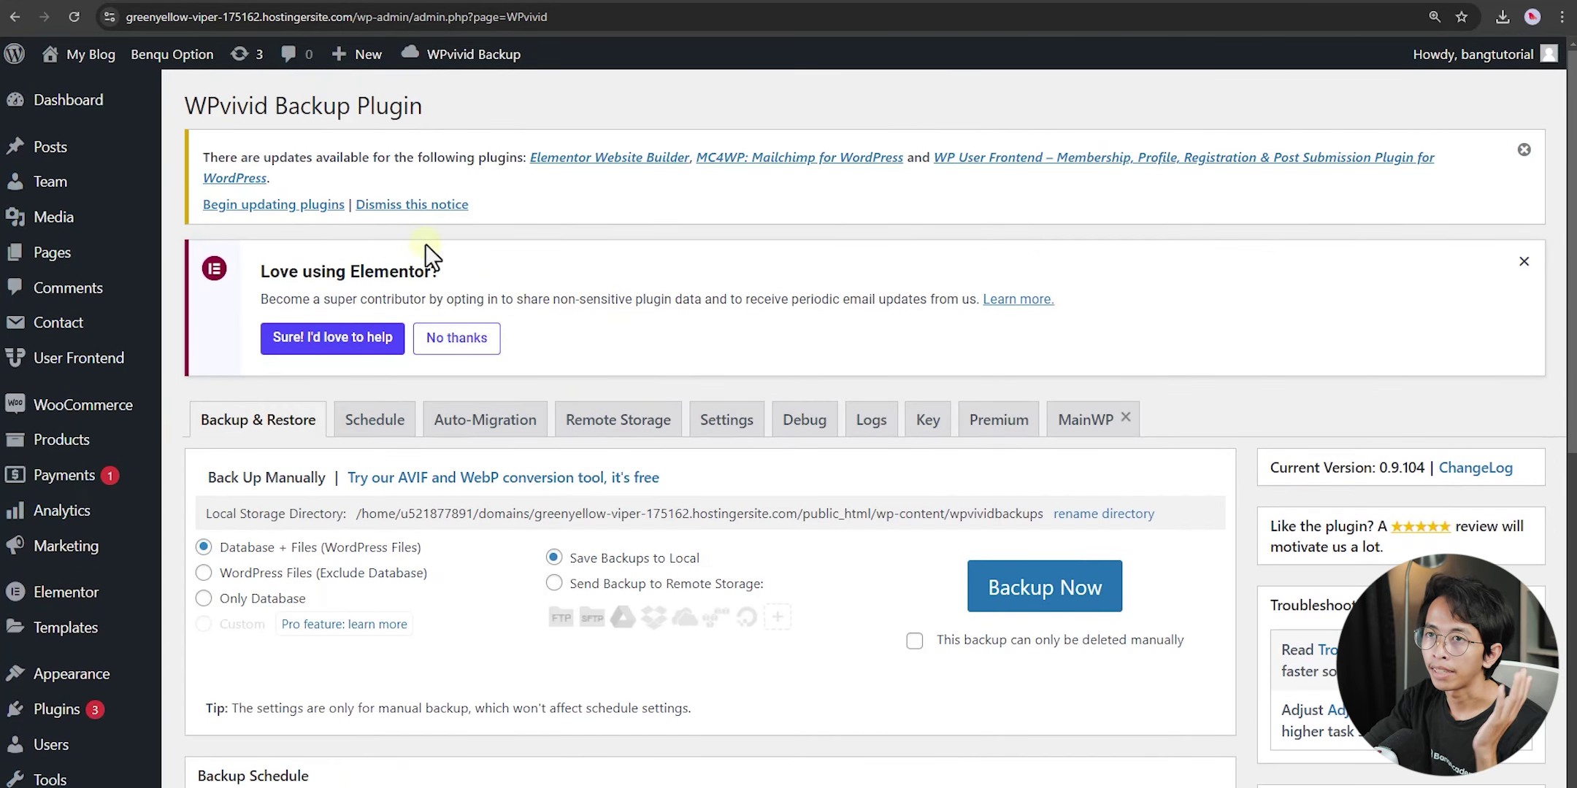
mouse_move(80, 52)
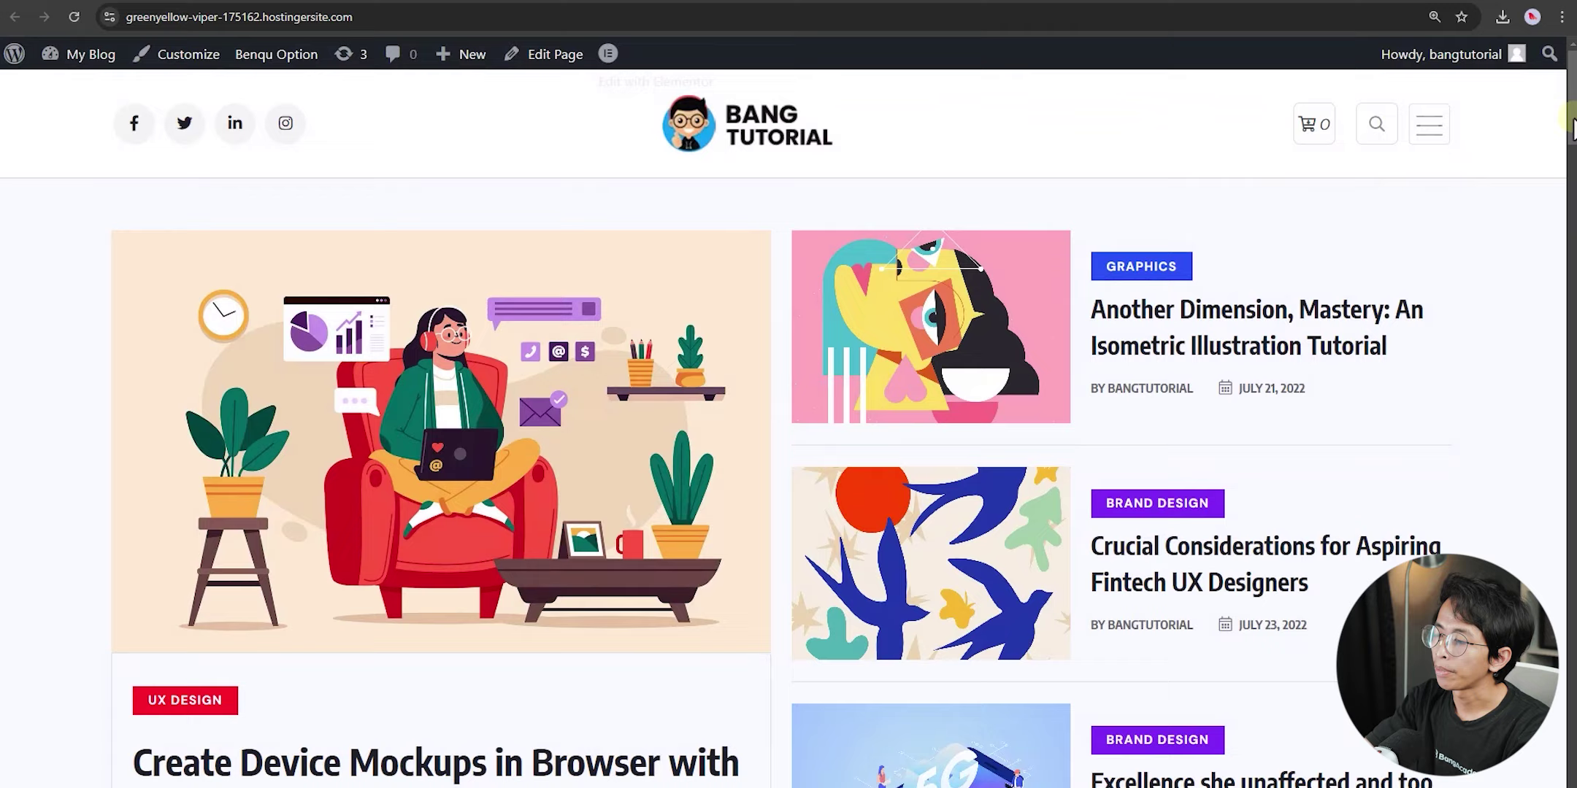
left_click_drag(1573, 128, 1571, 785)
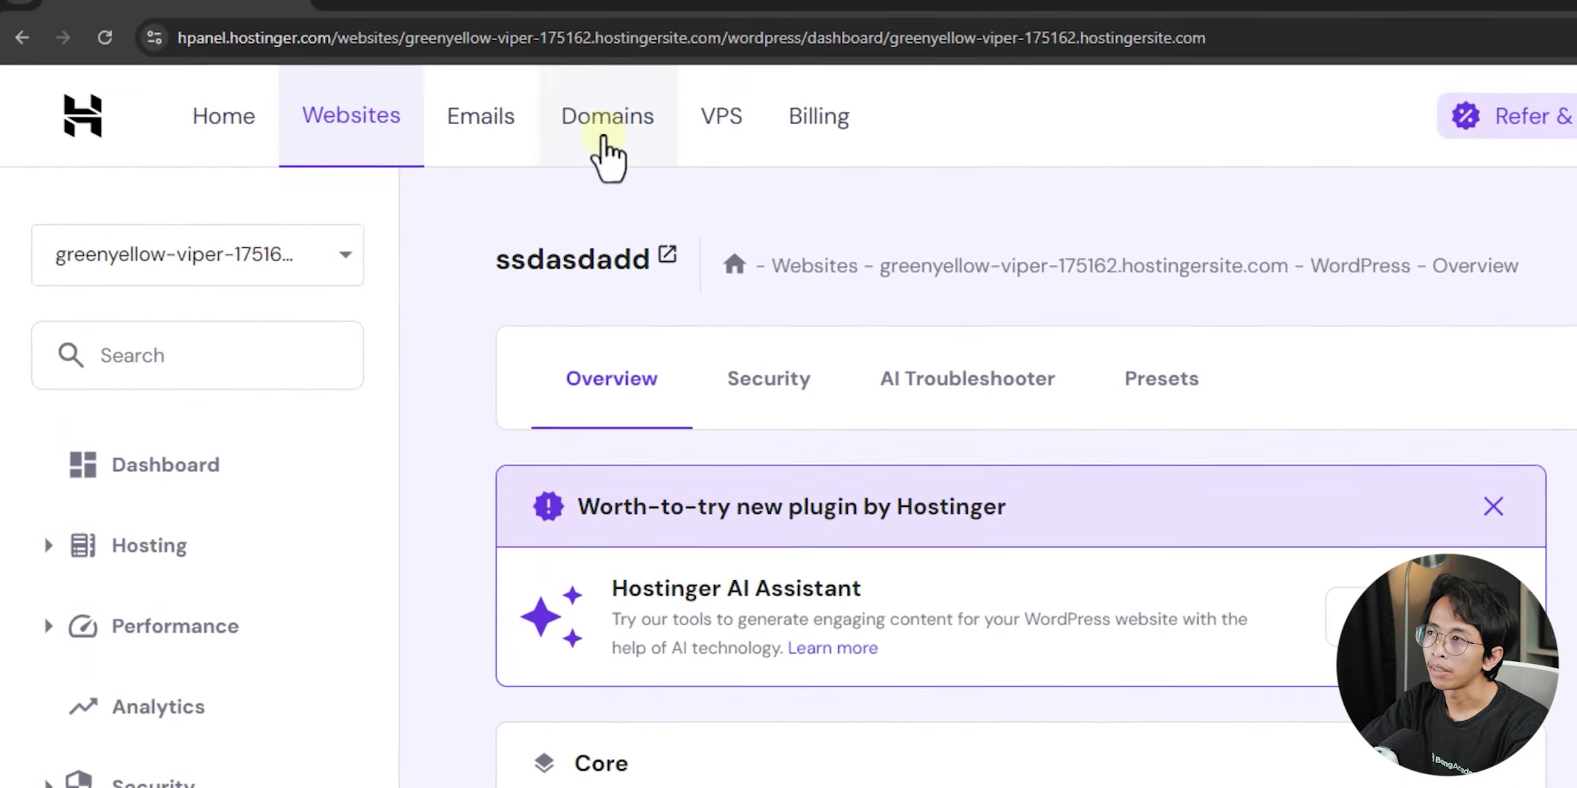
- Open Hostinger's domain transfer page and check bangtutorial.my.id for transfer
left_click(431, 84)
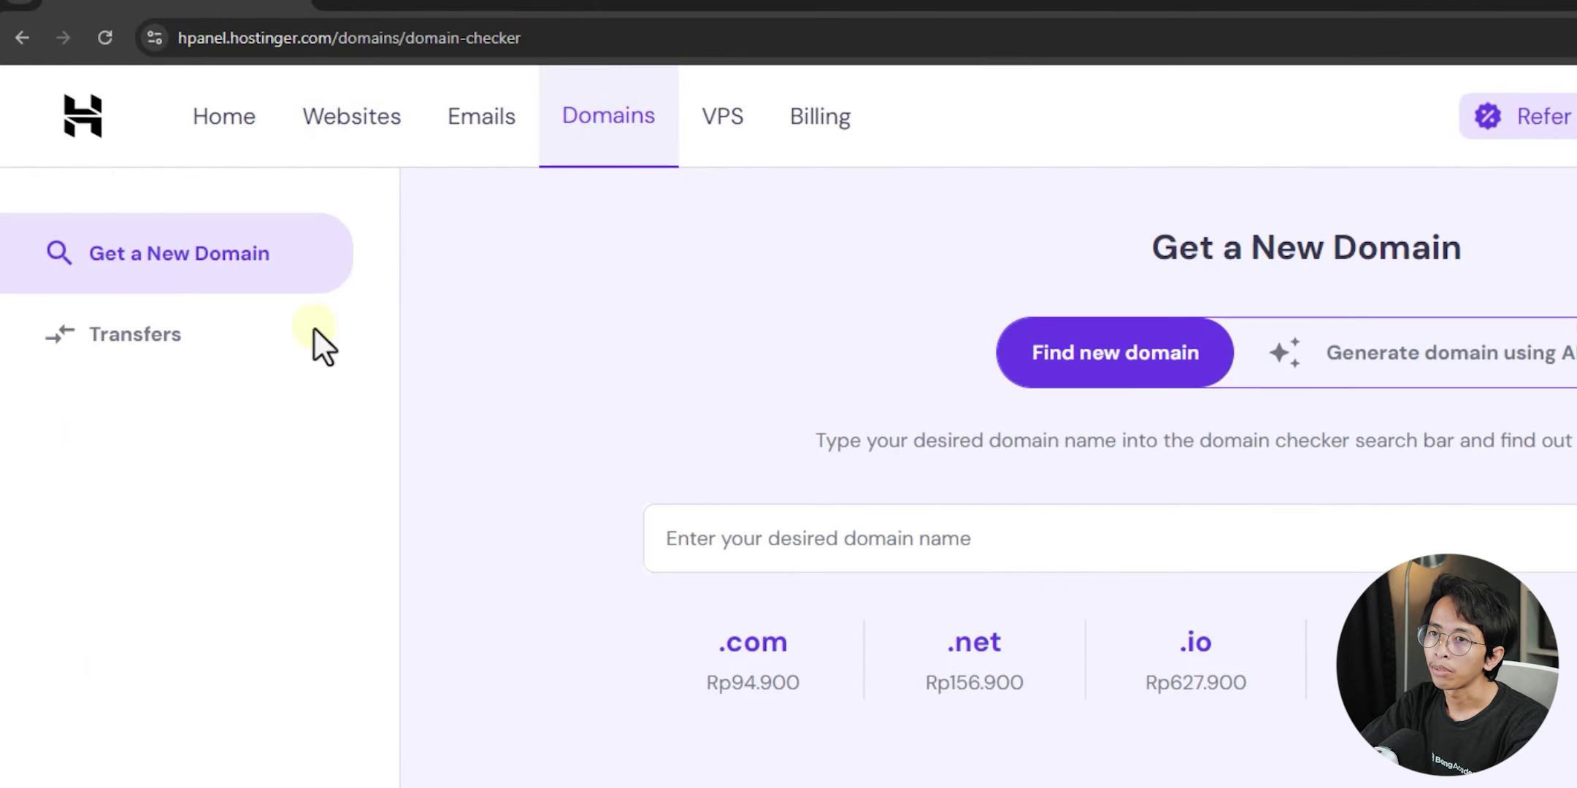
left_click(167, 340)
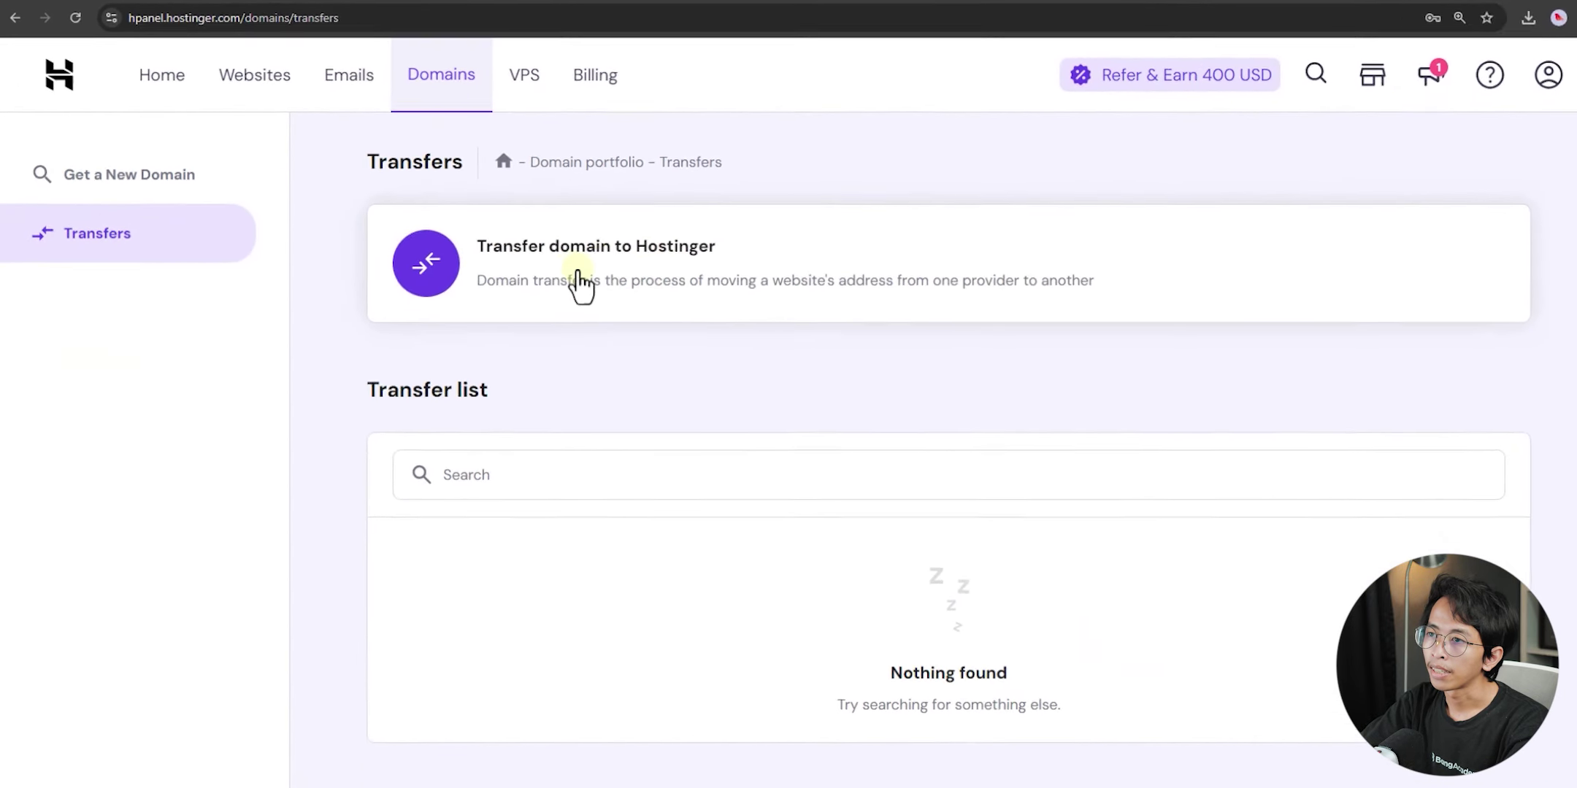
left_click(599, 270)
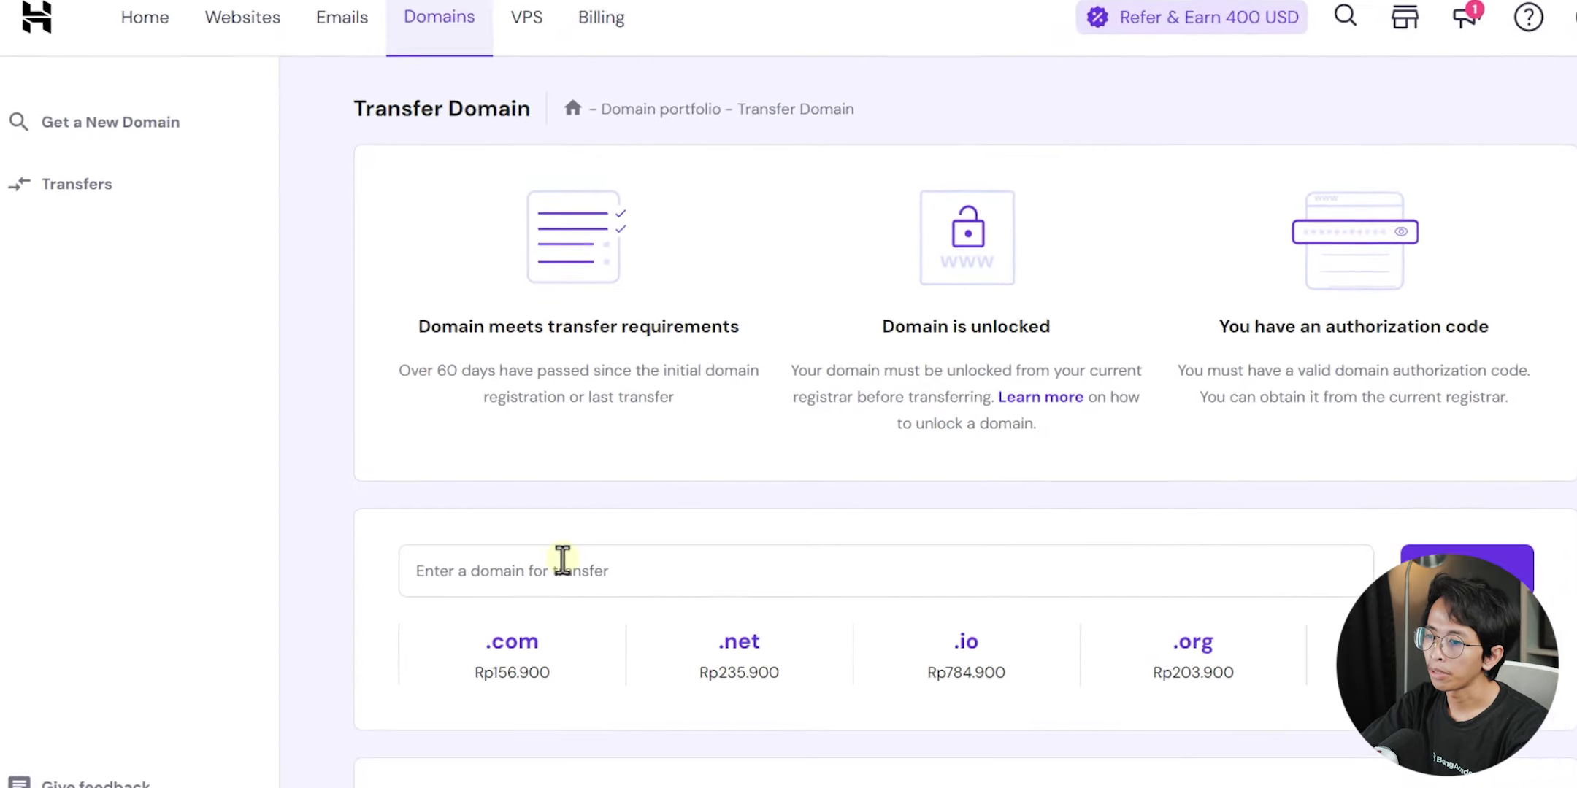
left_click(549, 583)
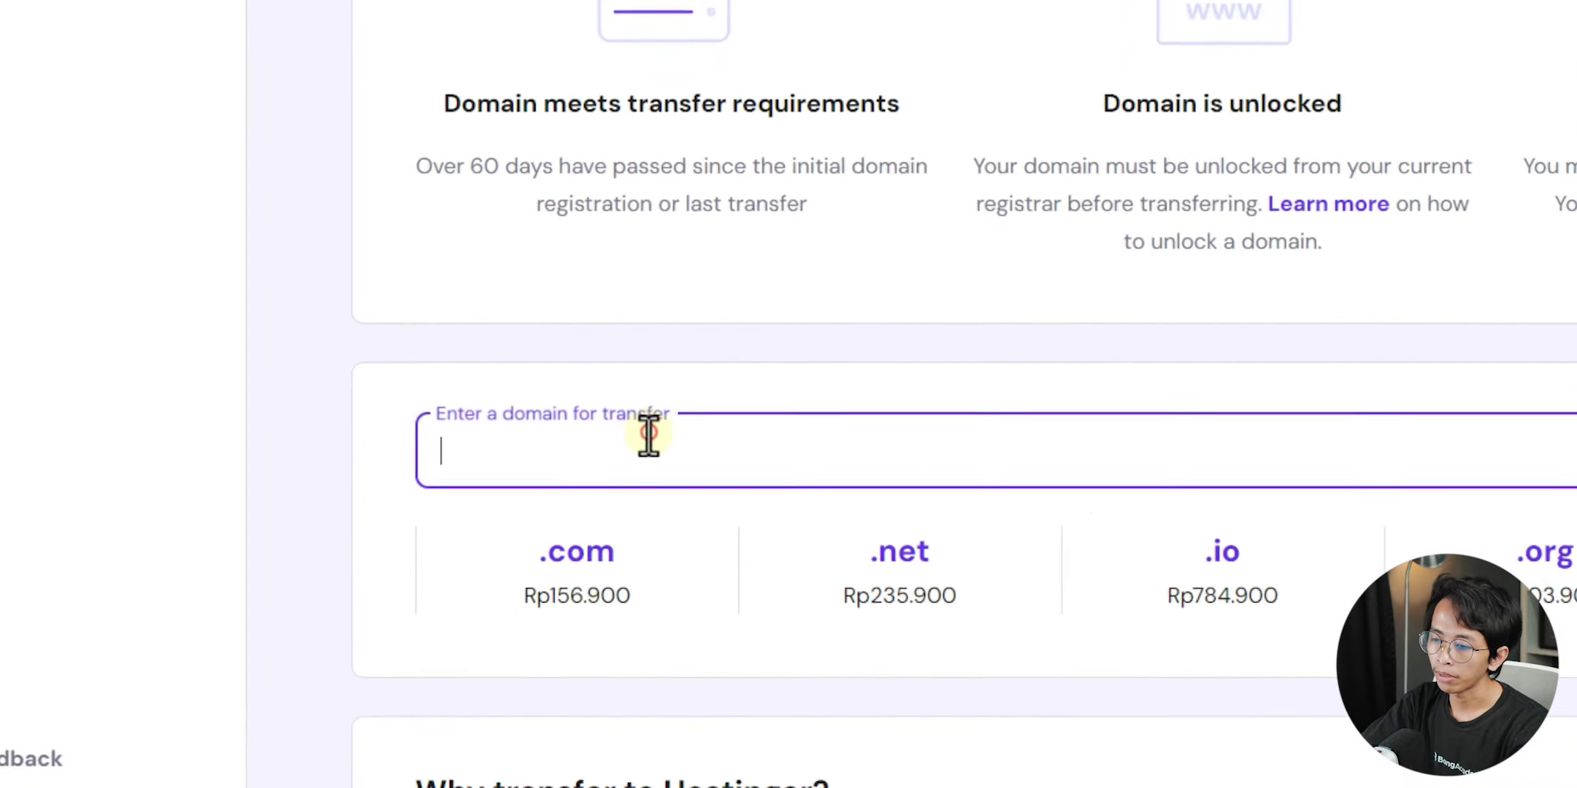
type("bangtt")
key("BackSpace")
type("utorial.my.id")
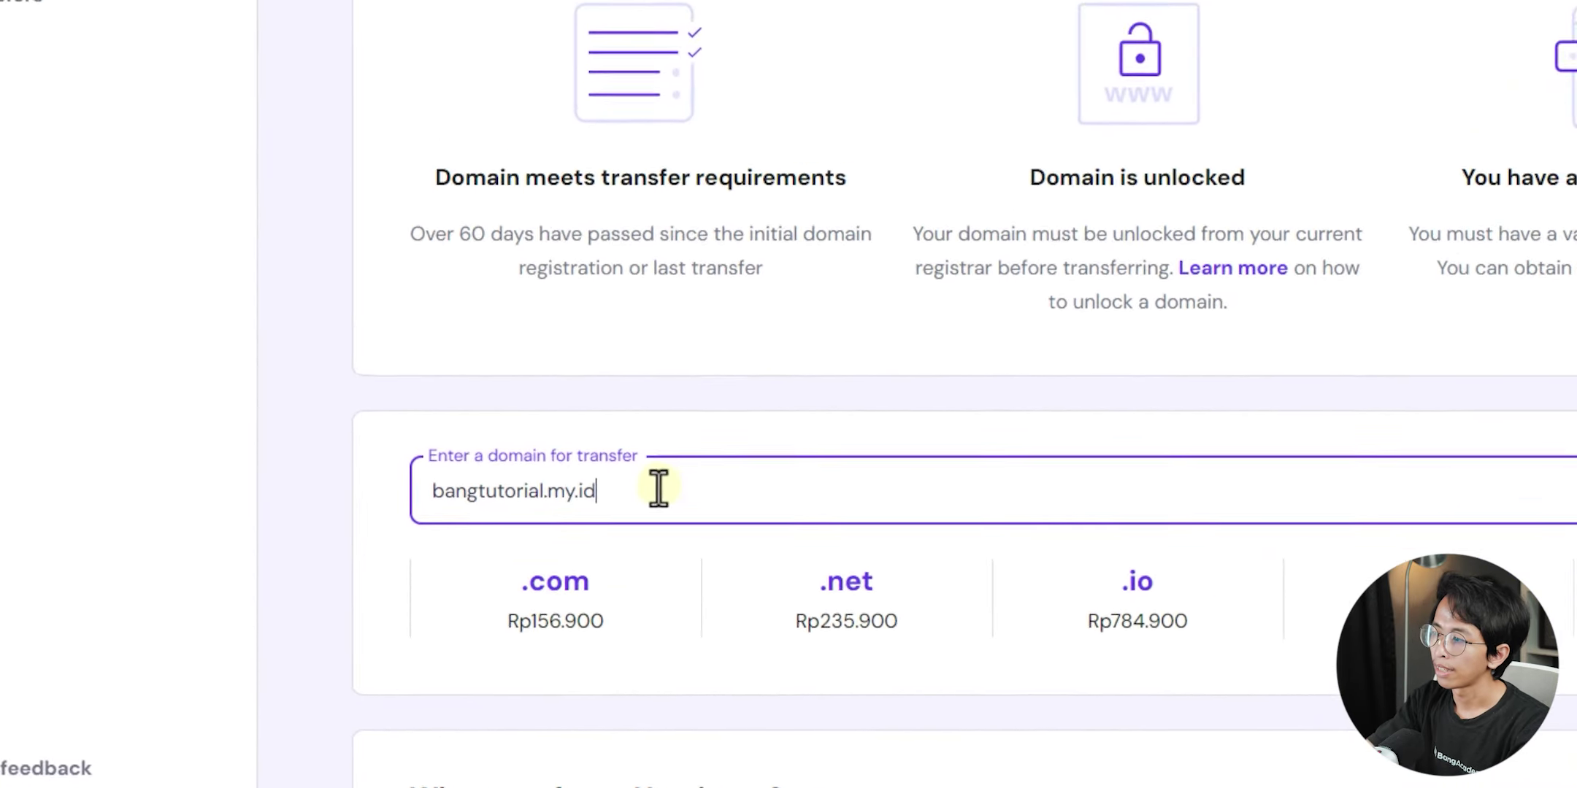
key("Return")
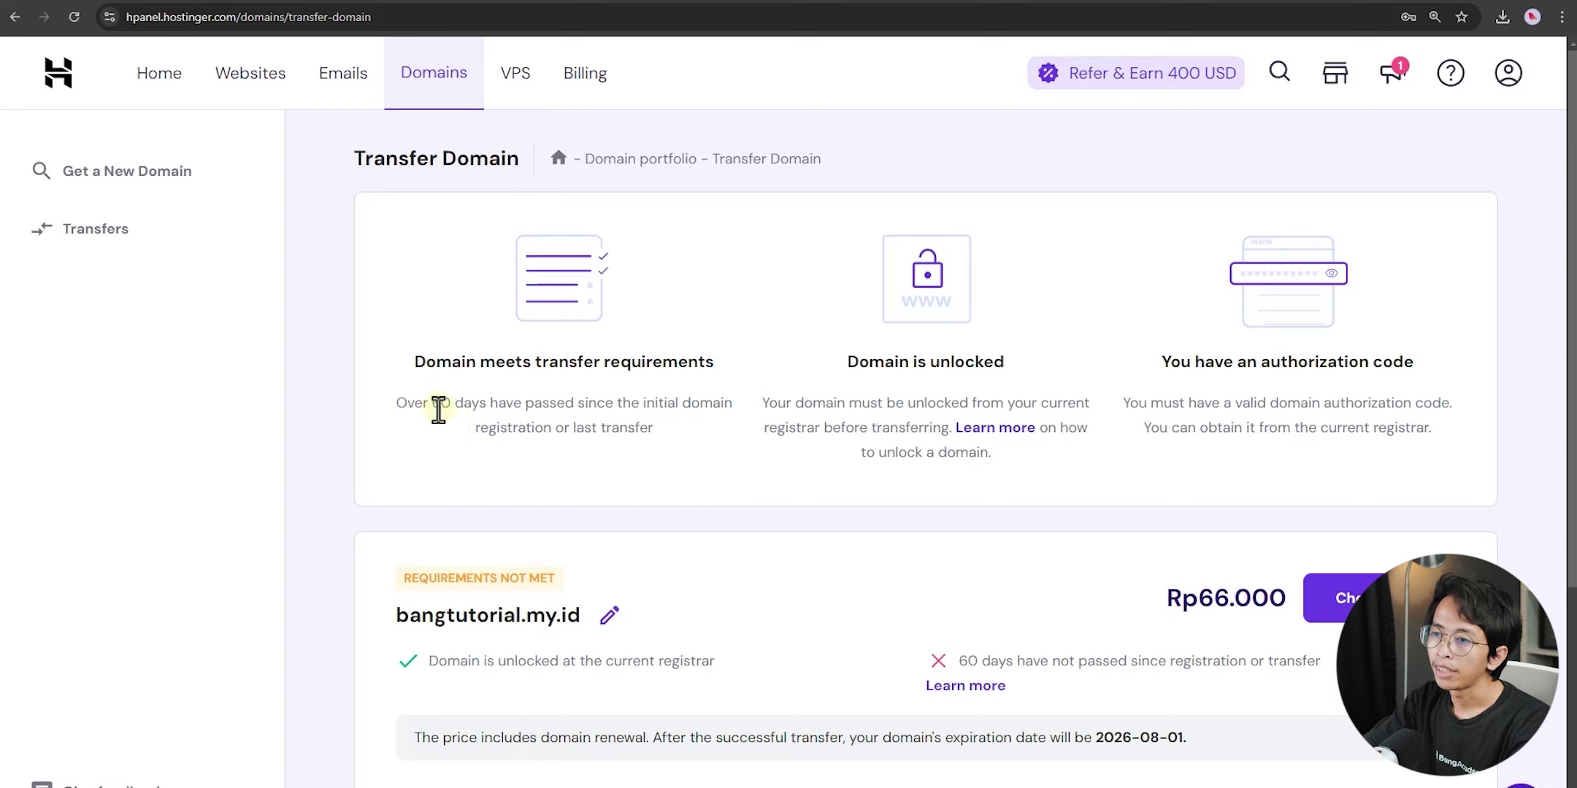
- Read the domain transfer requirements on age, unlocking and authorization code, and the eligibility check for bangtutorial.my.id
left_click_drag(430, 409, 484, 409)
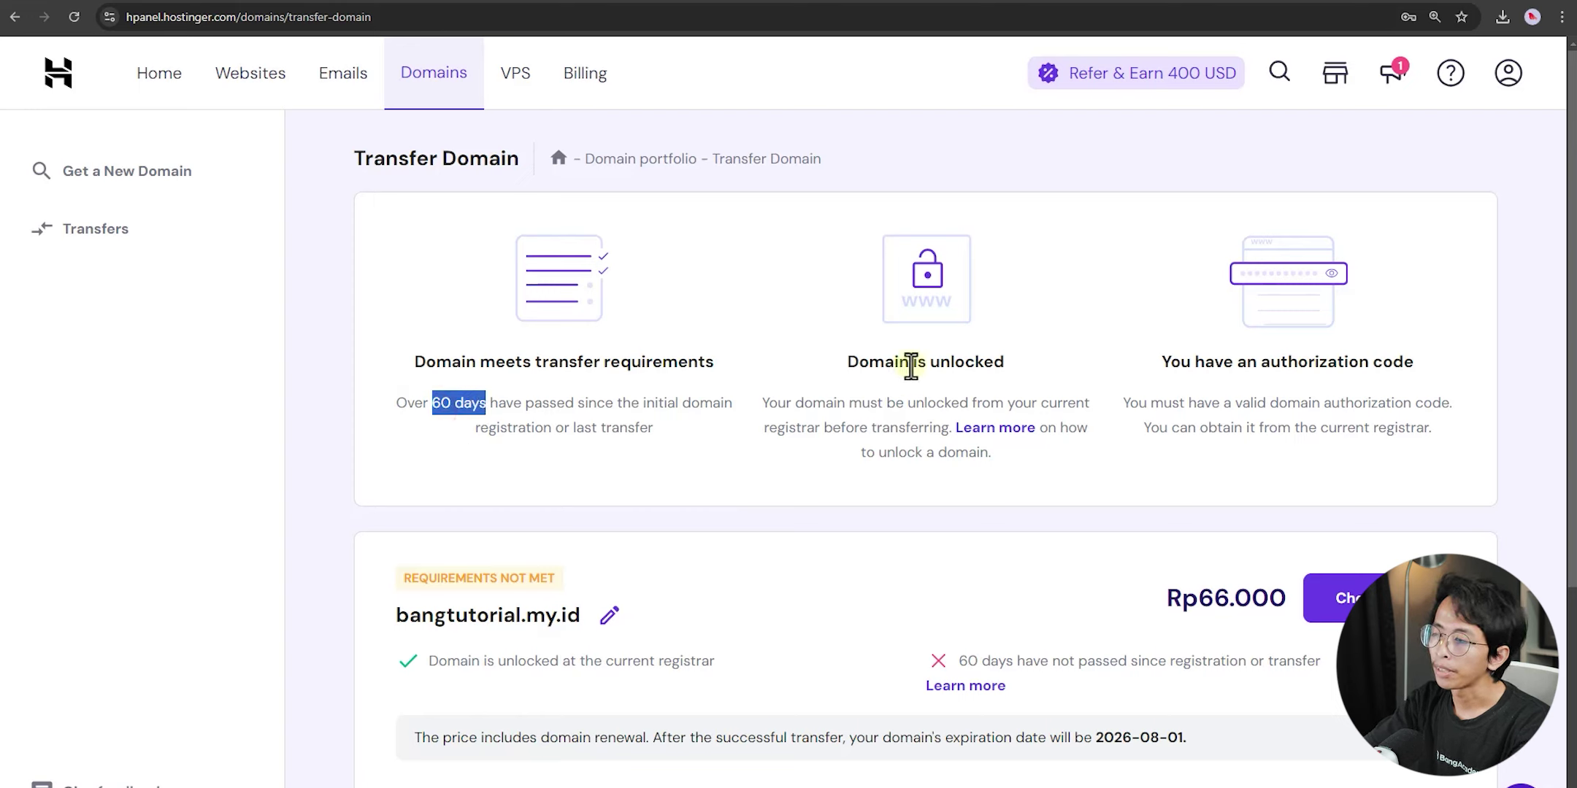
left_click_drag(910, 365, 969, 369)
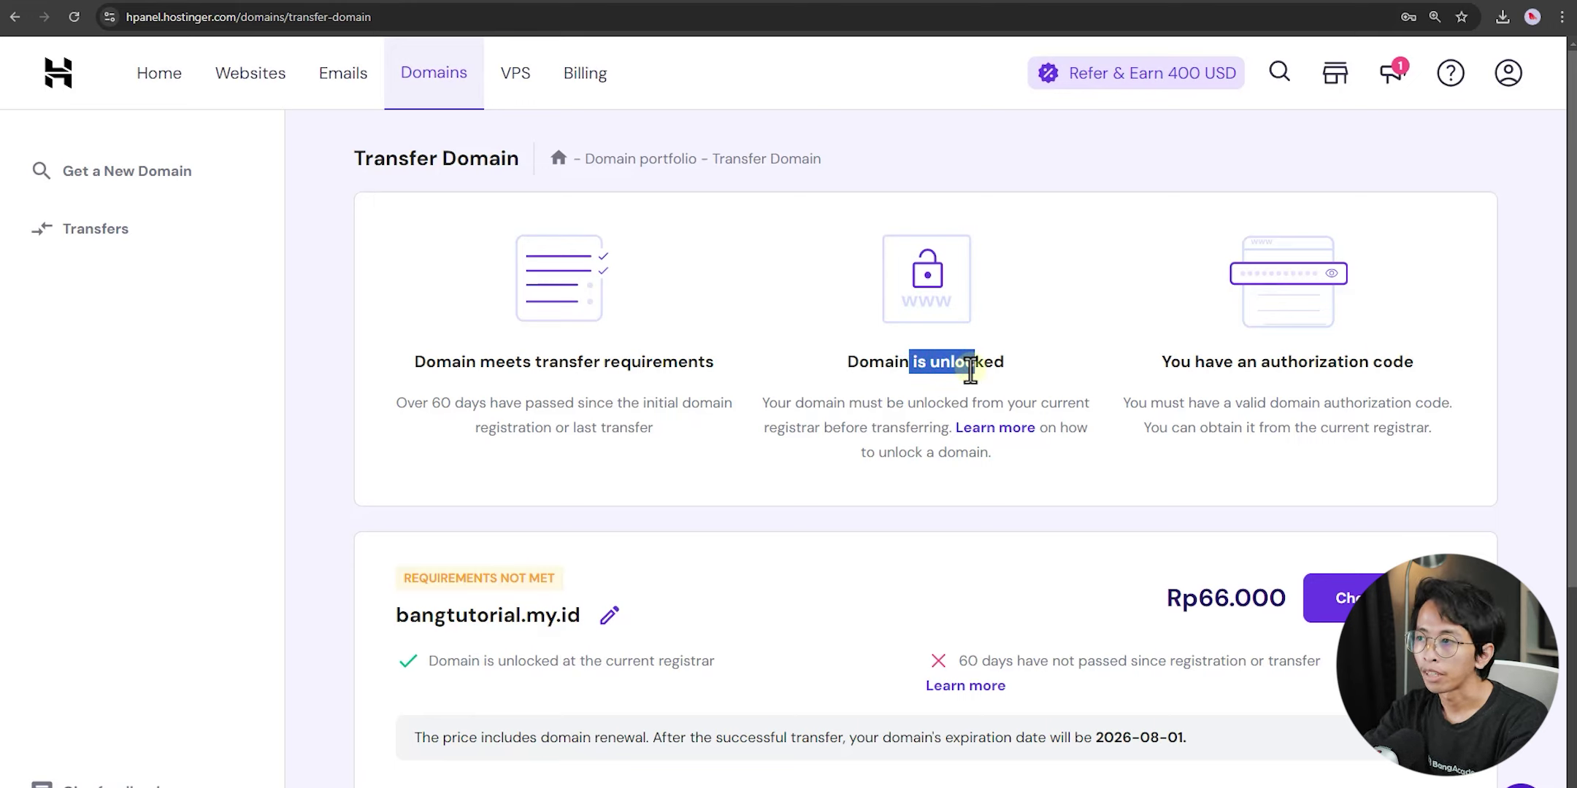
left_click(972, 369)
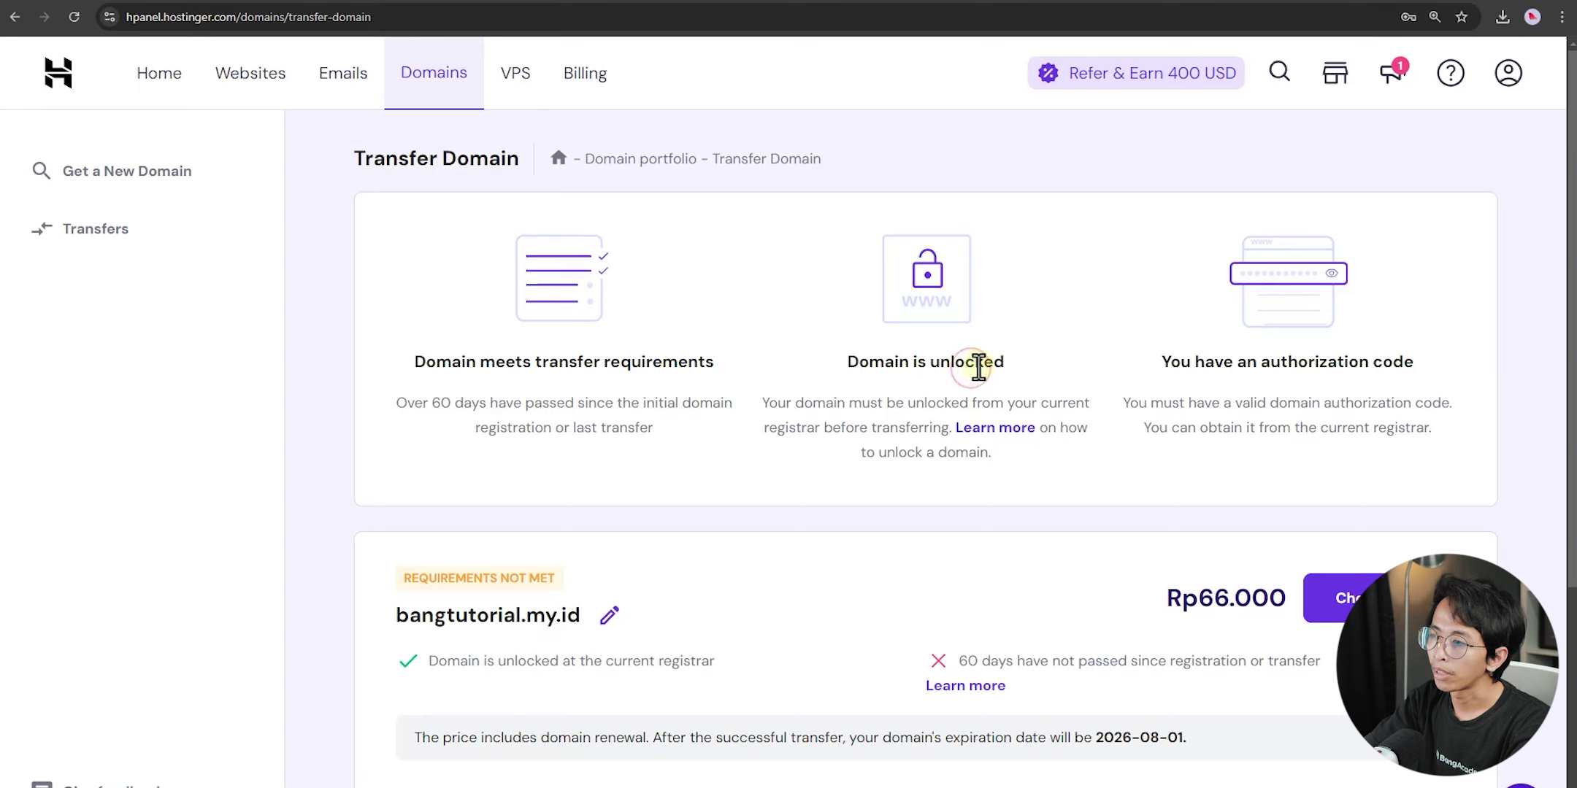
left_click_drag(977, 365, 950, 365)
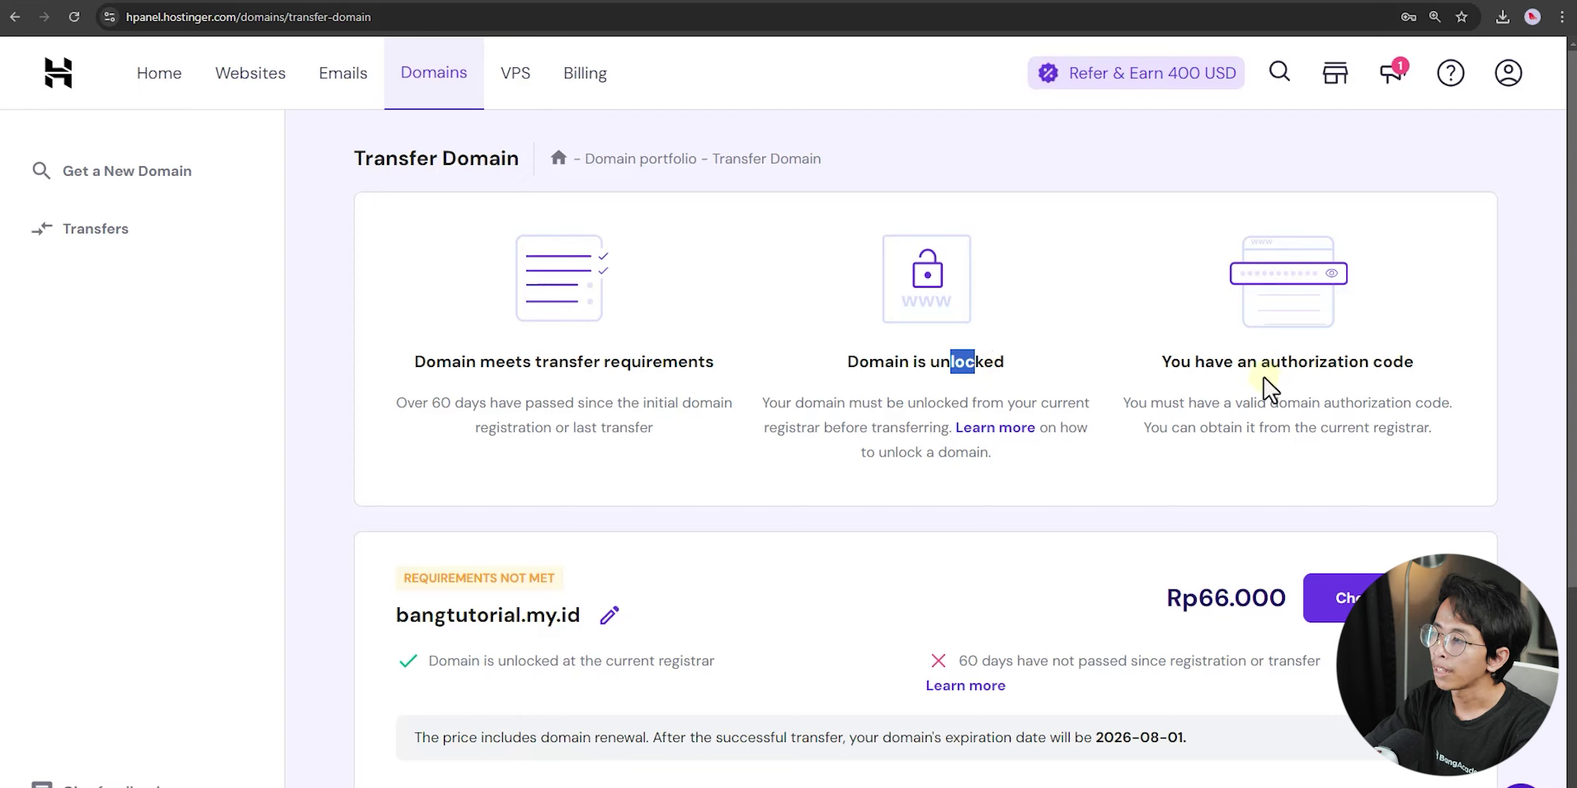
left_click_drag(1261, 373, 1319, 394)
left_click(1370, 366)
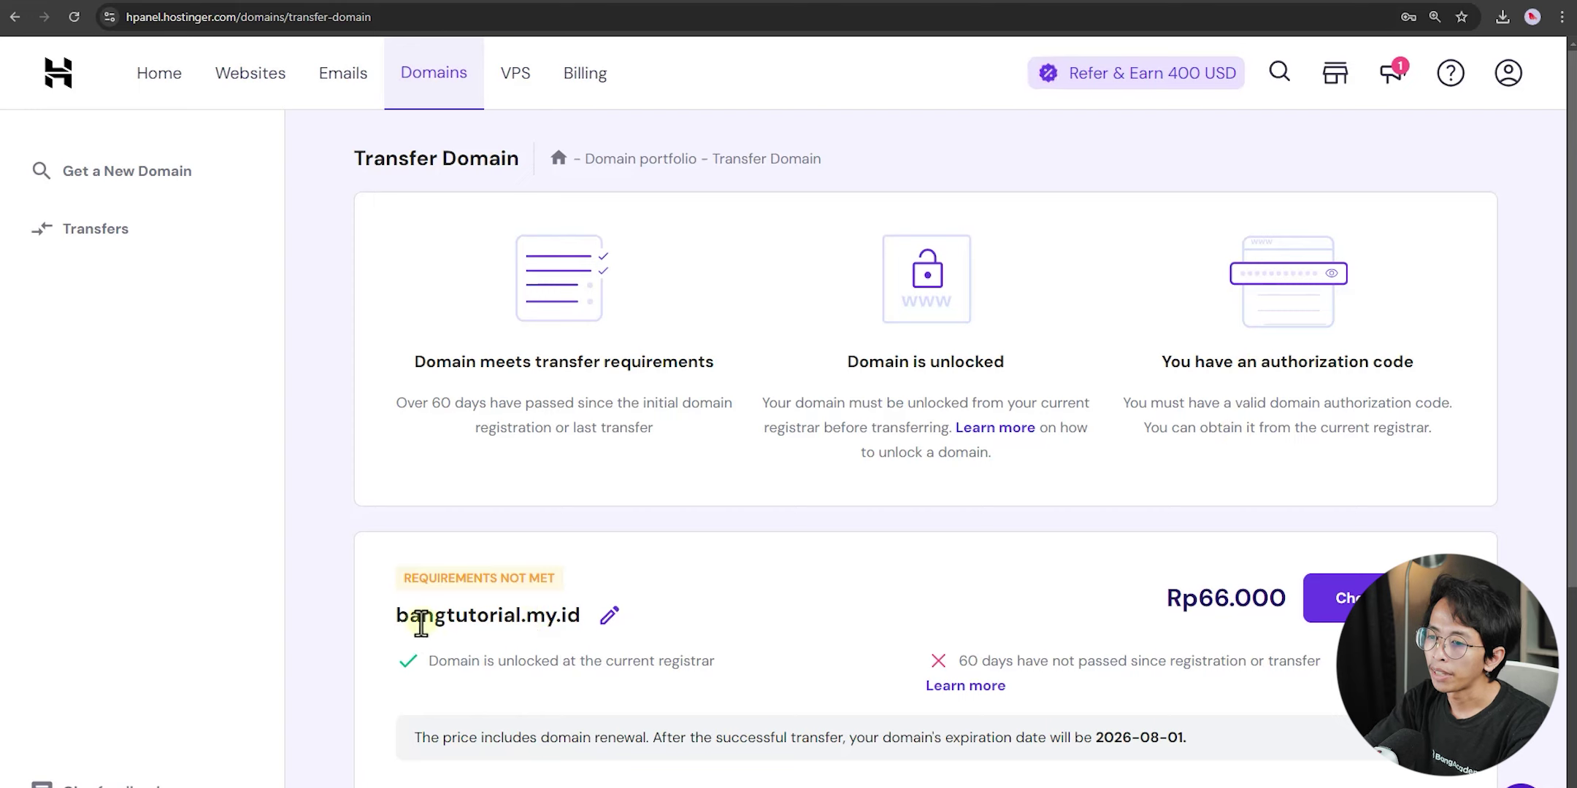
left_click_drag(409, 621, 520, 621)
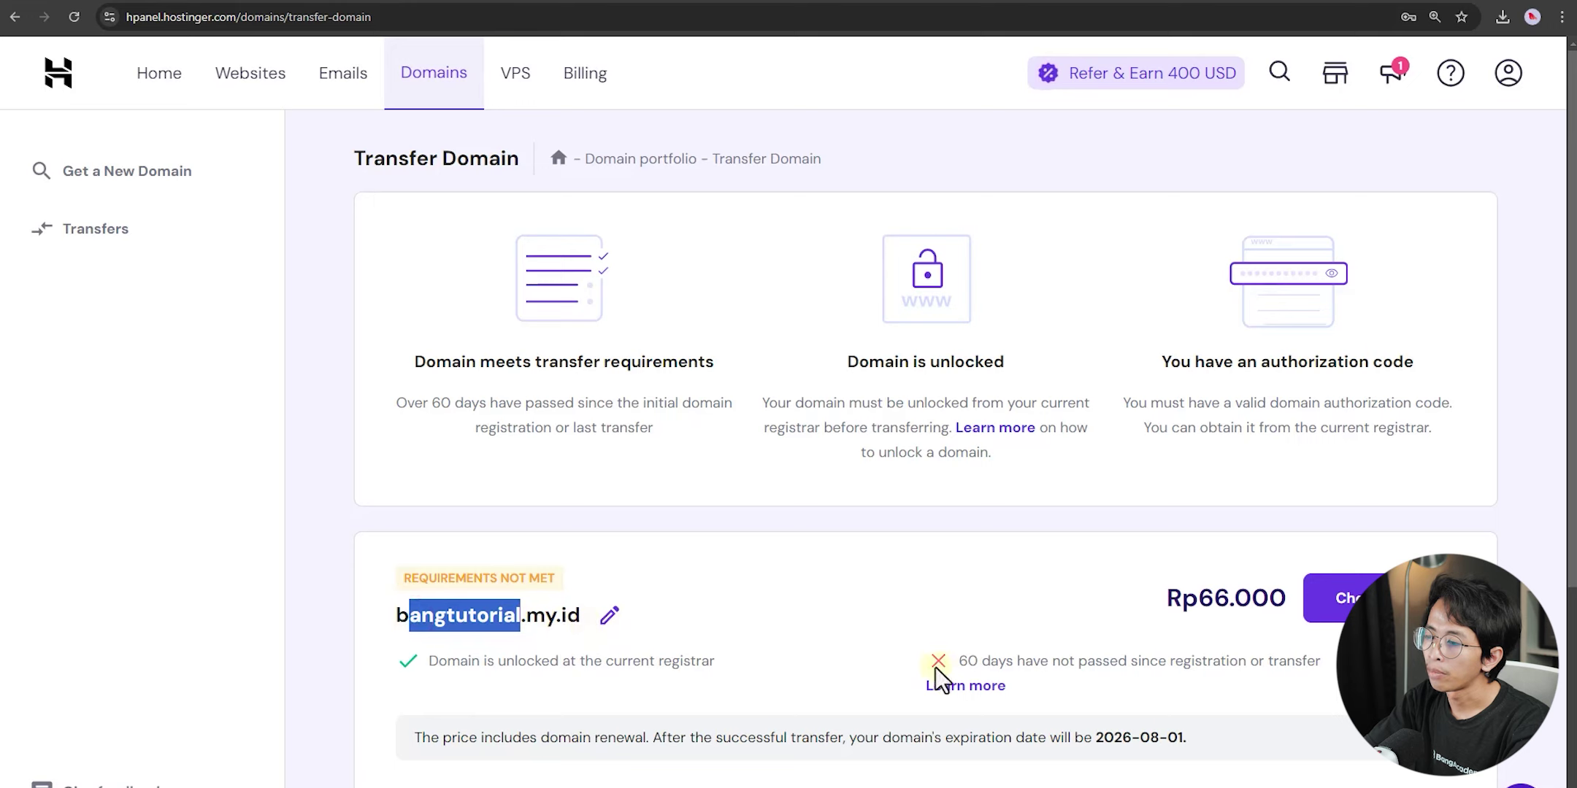
left_click_drag(952, 661, 1088, 659)
left_click(1090, 662)
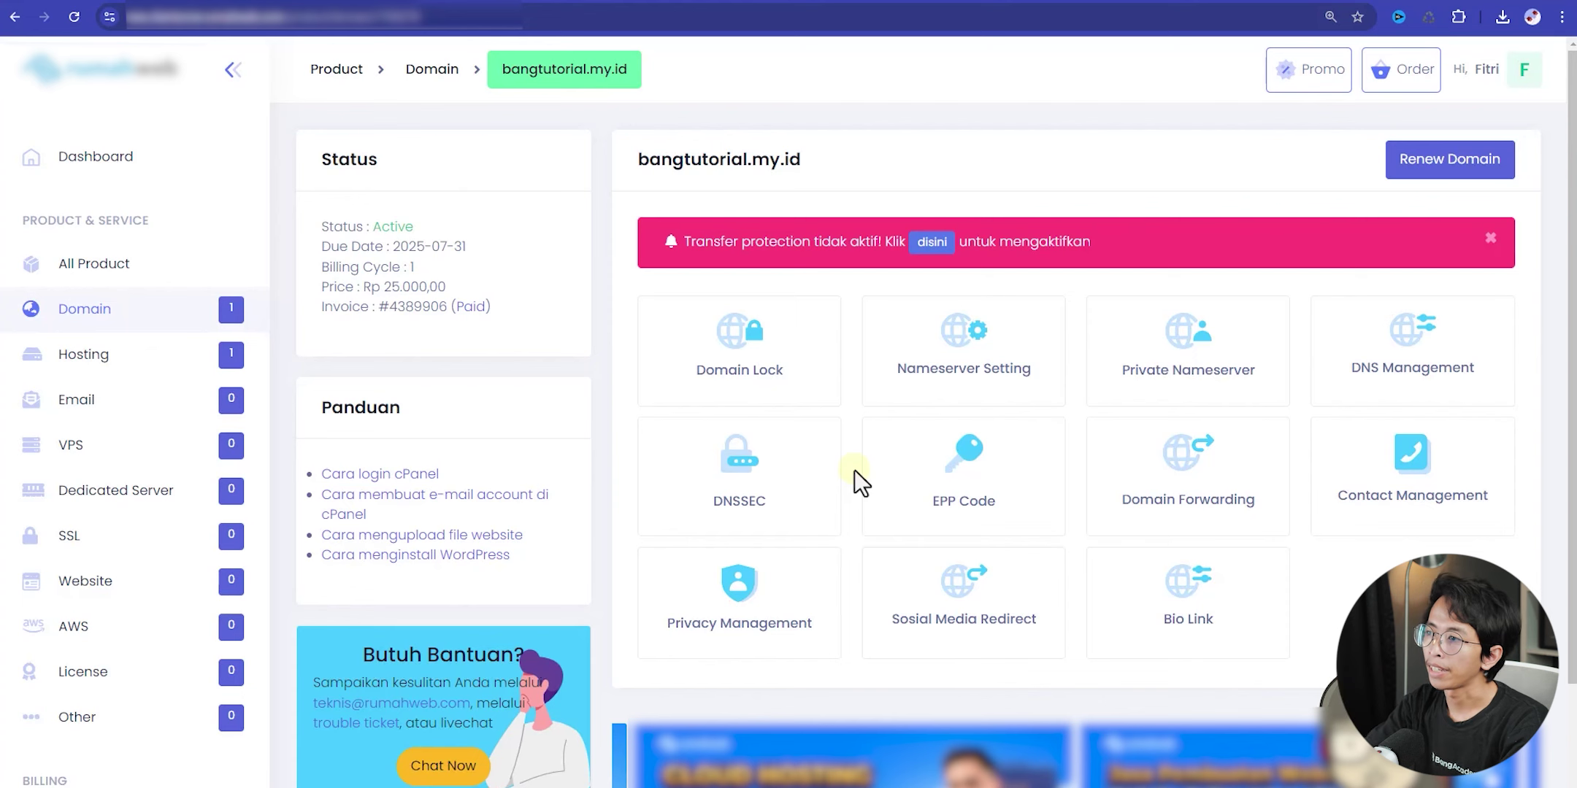
- Open the nameserver settings of bangtutorial.my.id at its registrar, and the plan details of the new site's hosting in Hostinger
left_click(935, 383)
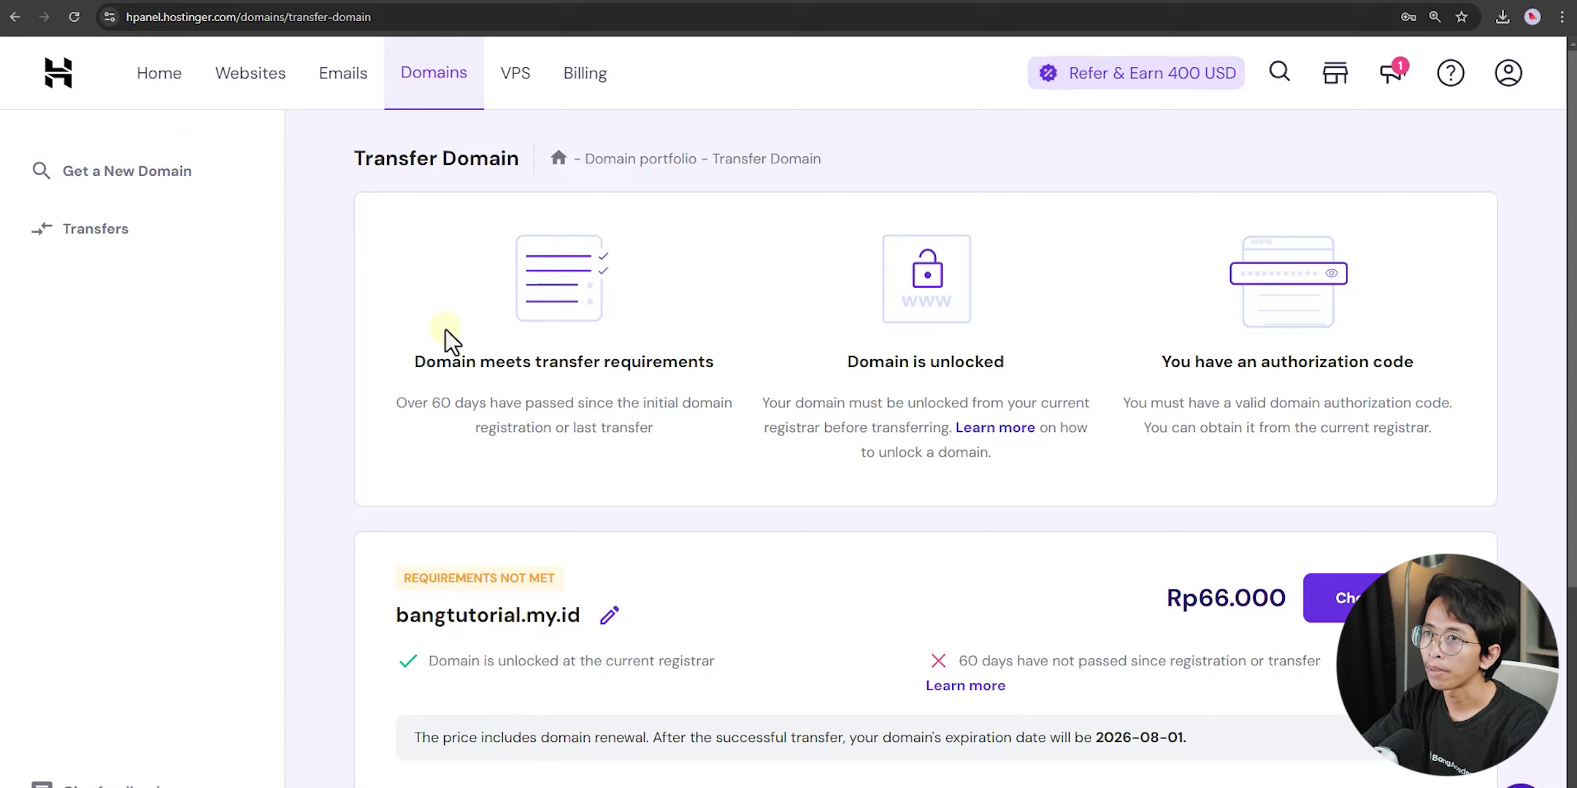
left_click(162, 81)
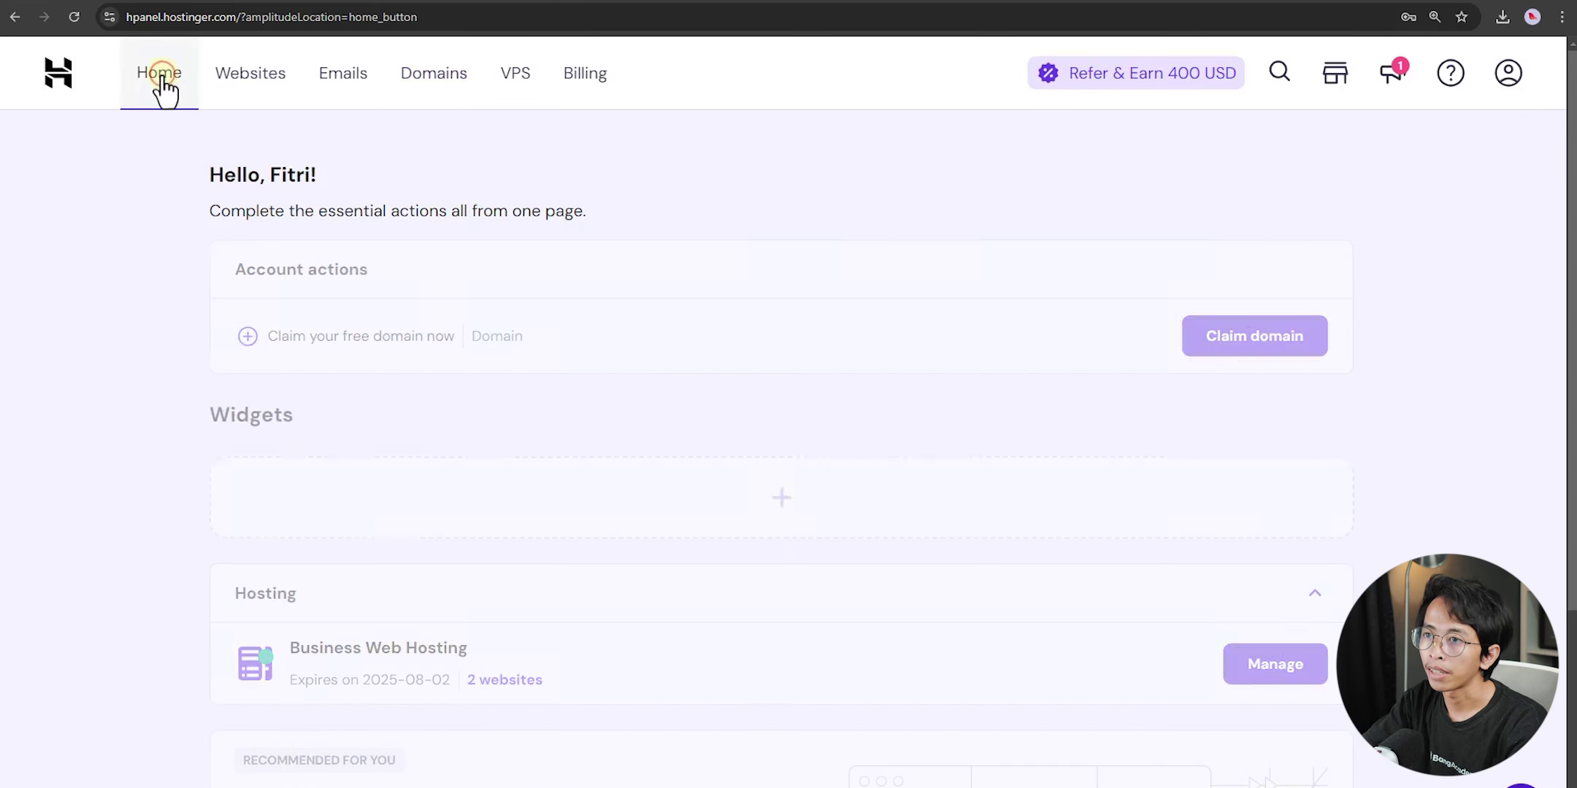
left_click(1270, 672)
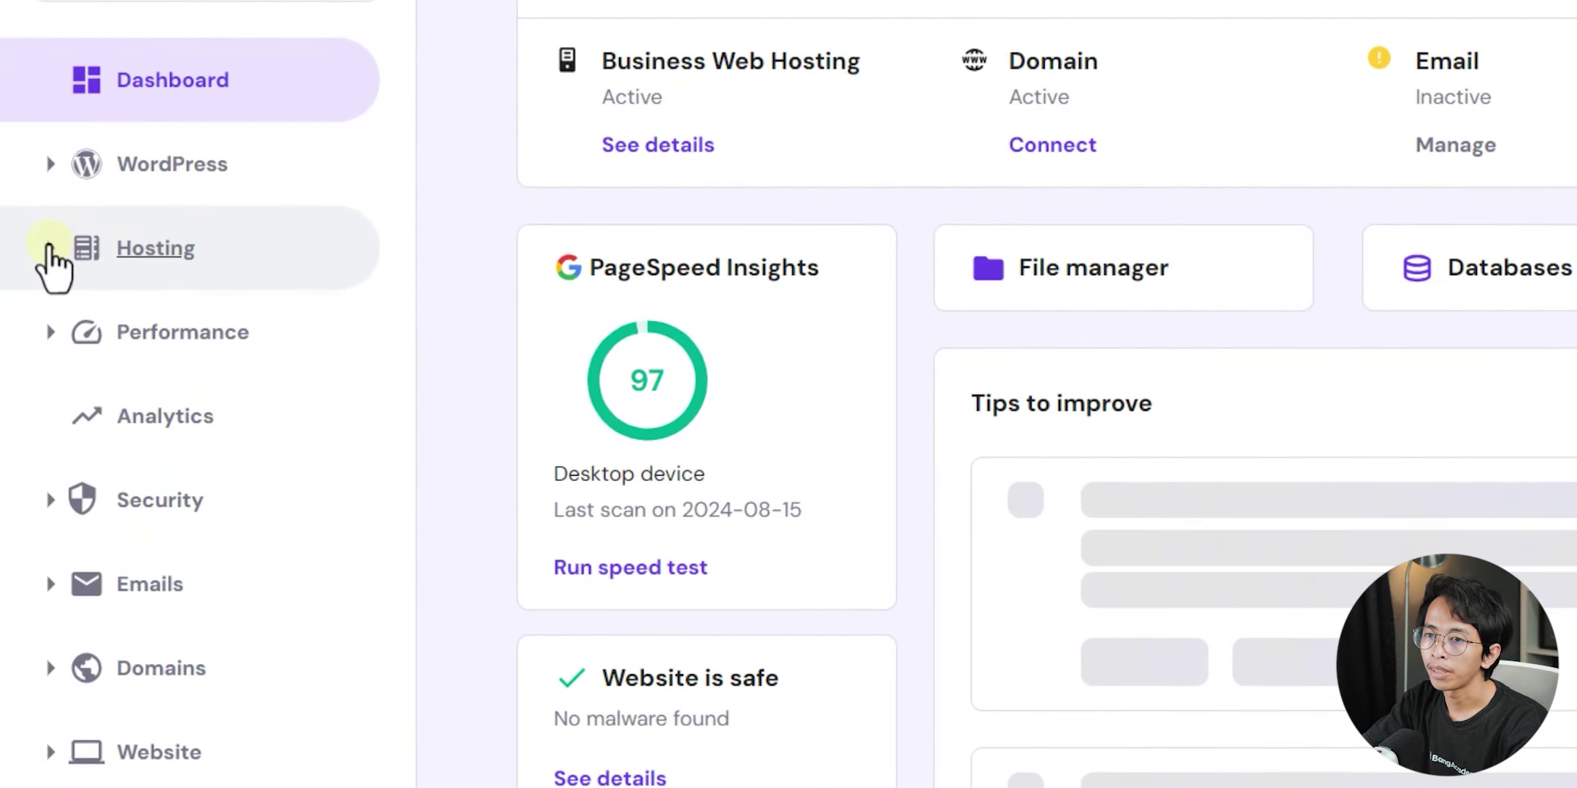
left_click(43, 314)
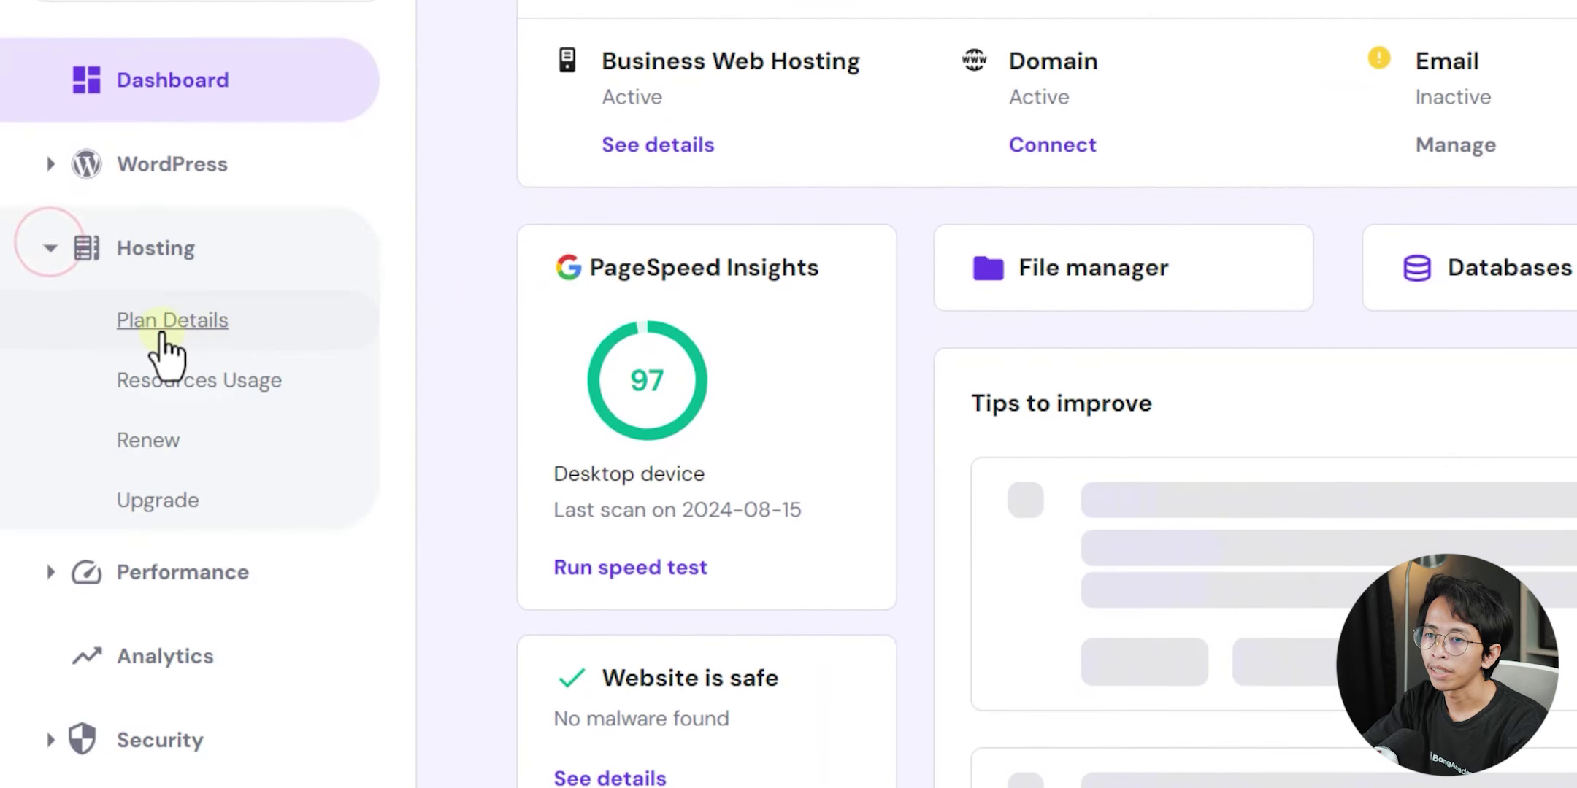
left_click(162, 329)
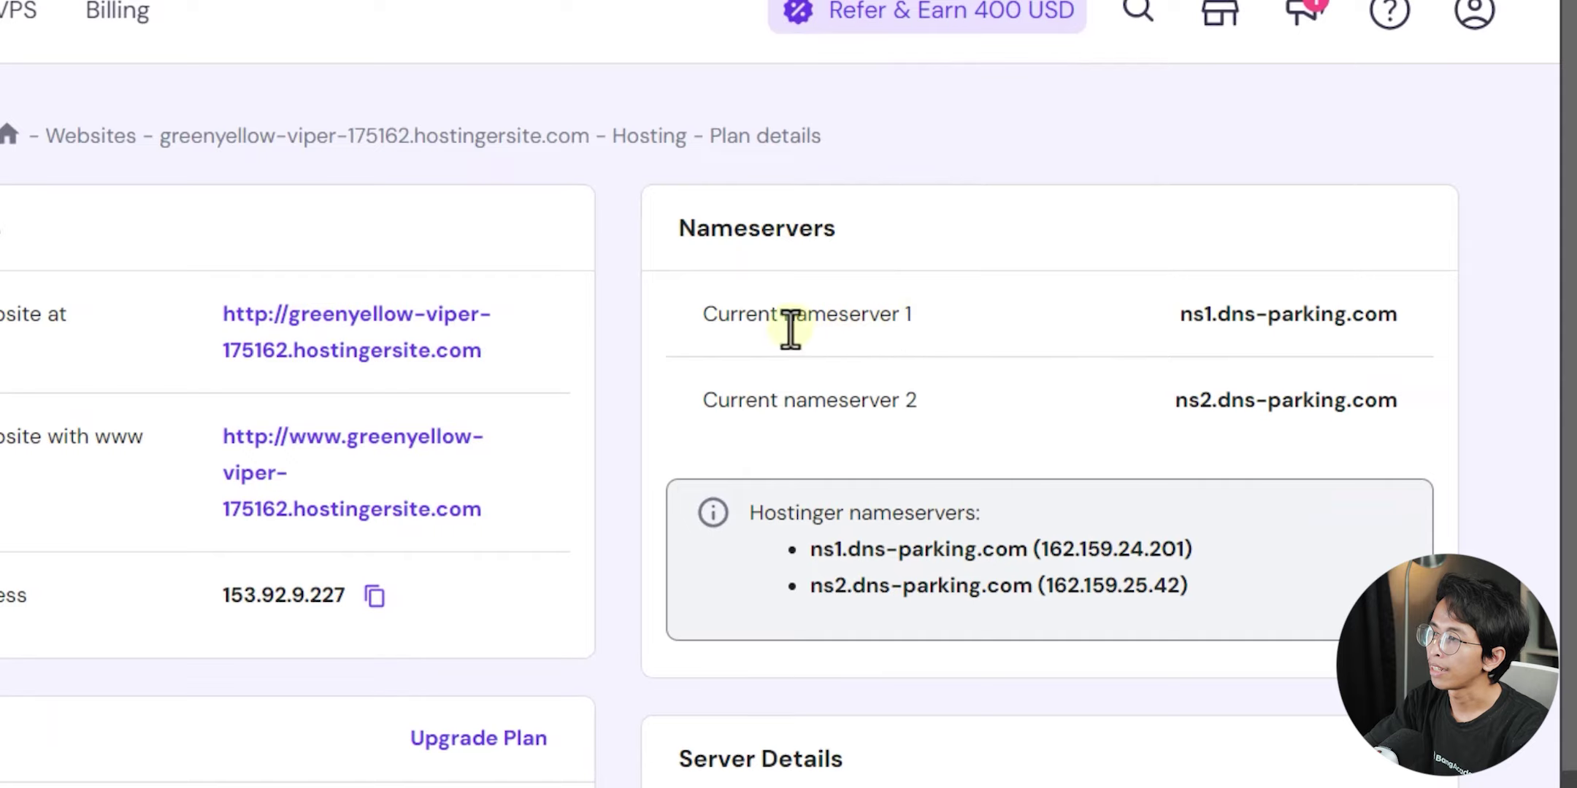
- Copy Hostinger's first nameserver, ns1.dns-parking.com, and set it as Nameserver 1 of bangtutorial.my.id at the registrar
left_click_drag(782, 321, 1016, 340)
left_click_drag(781, 416, 971, 408)
left_click(970, 408)
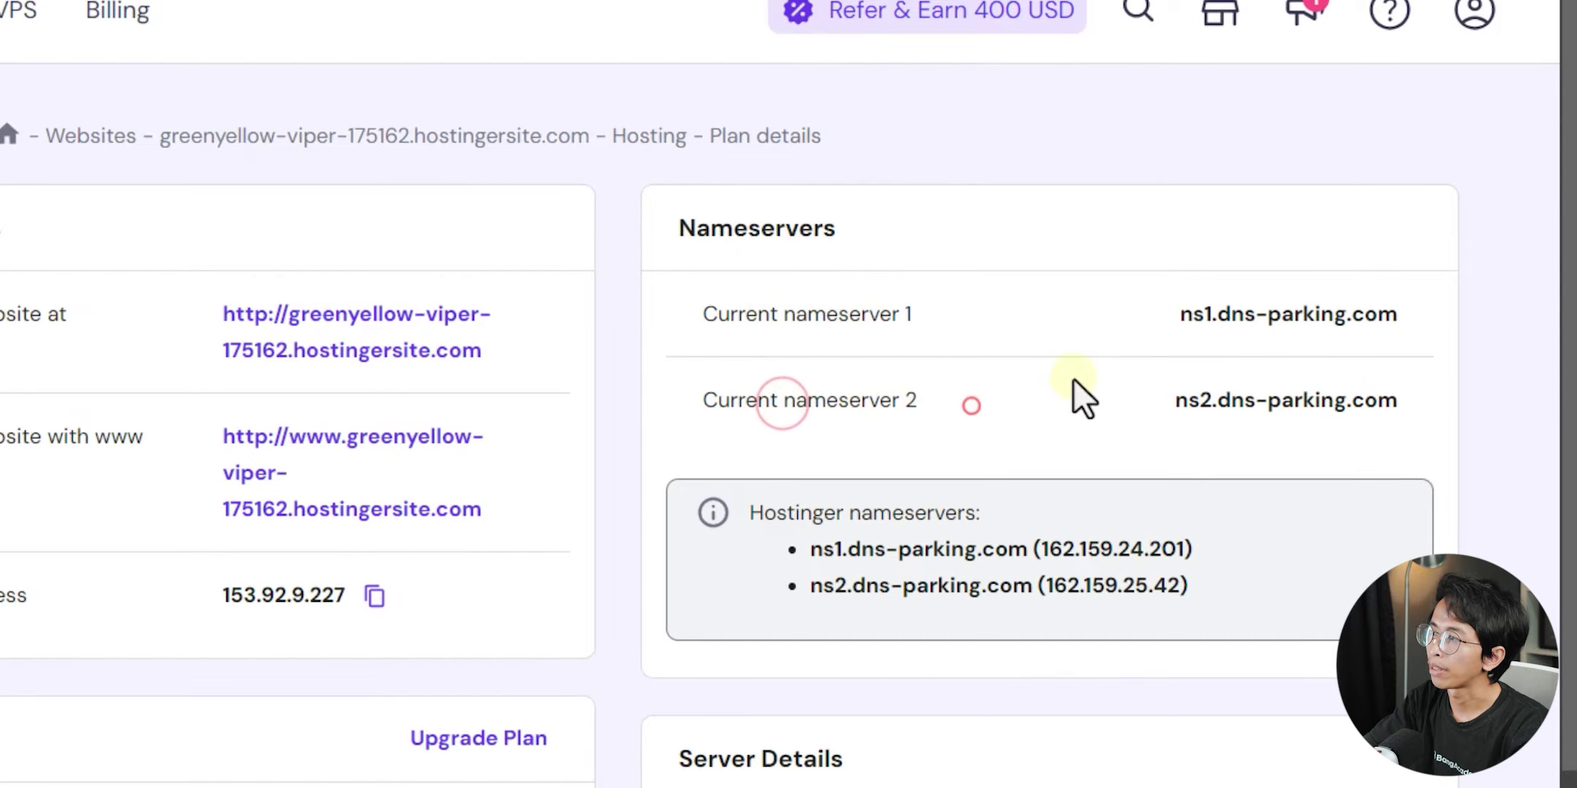
left_click_drag(1171, 326, 1459, 327)
left_click(1348, 318)
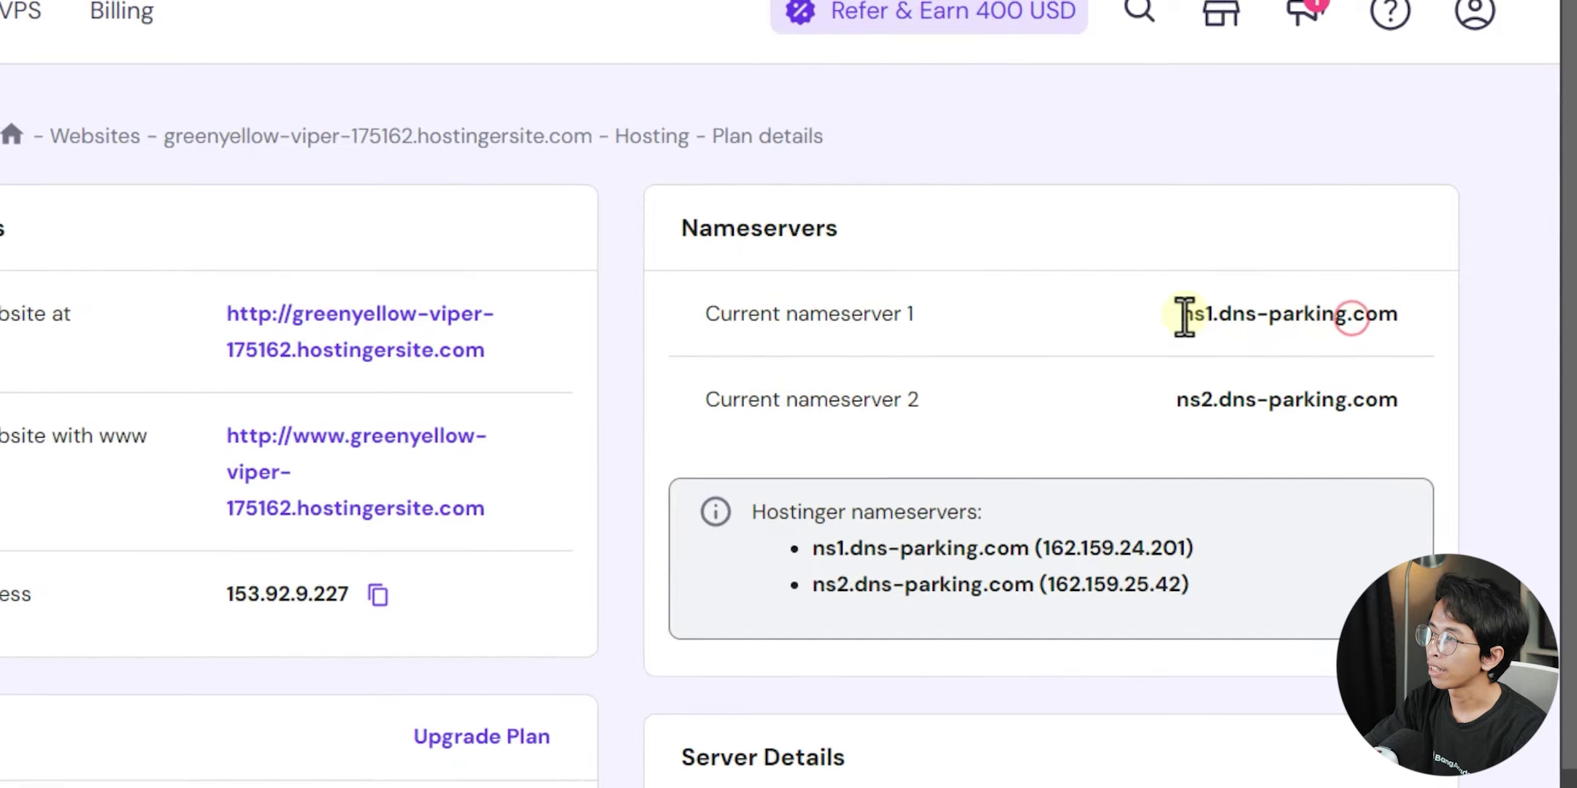
left_click_drag(1257, 292, 1443, 301)
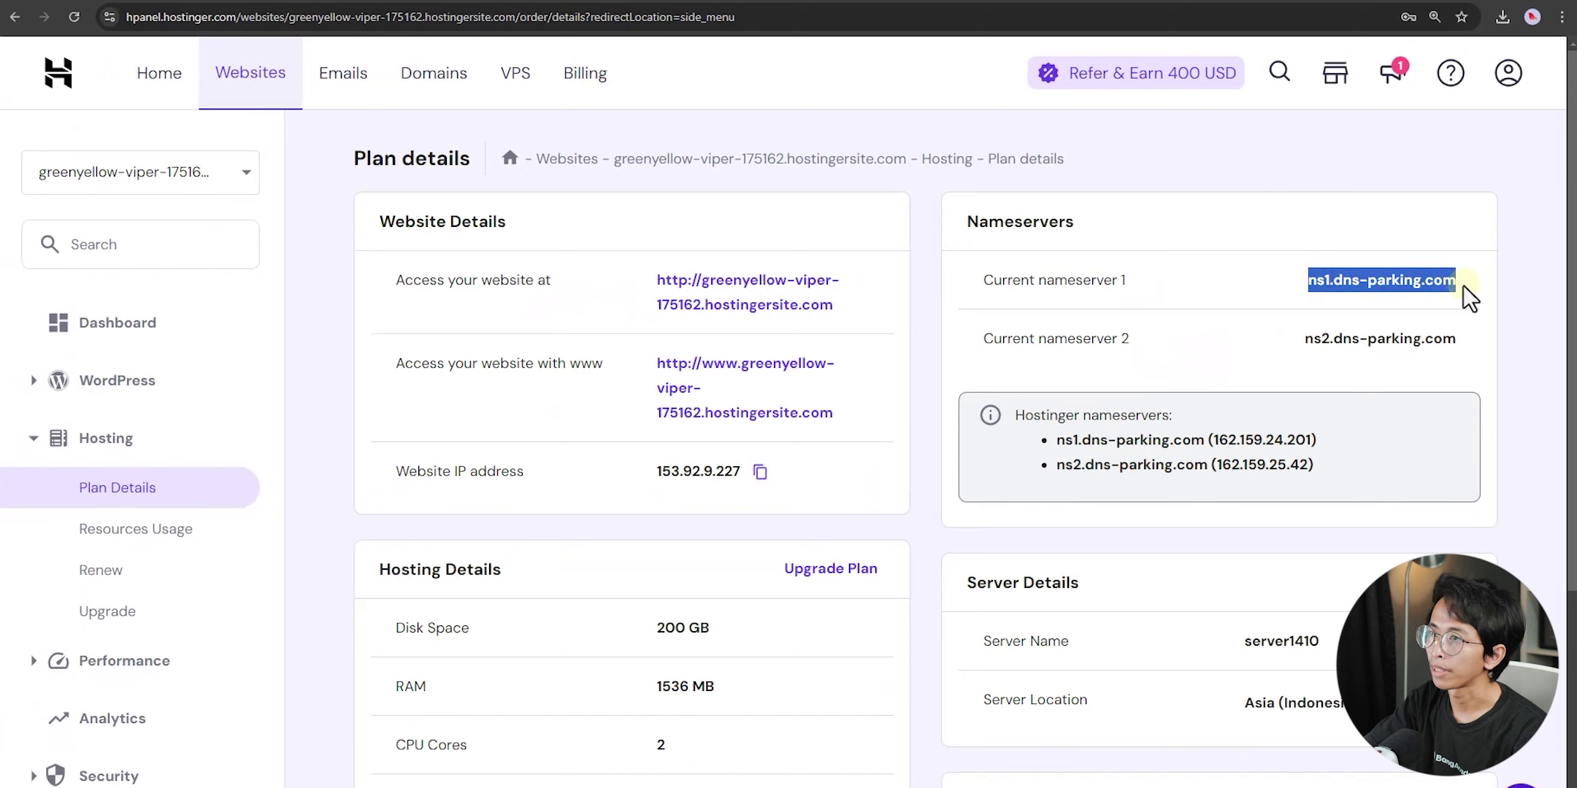
key("ctrl+c")
key("alt+Tab")
left_click_drag(819, 238, 652, 240)
key("ctrl+v")
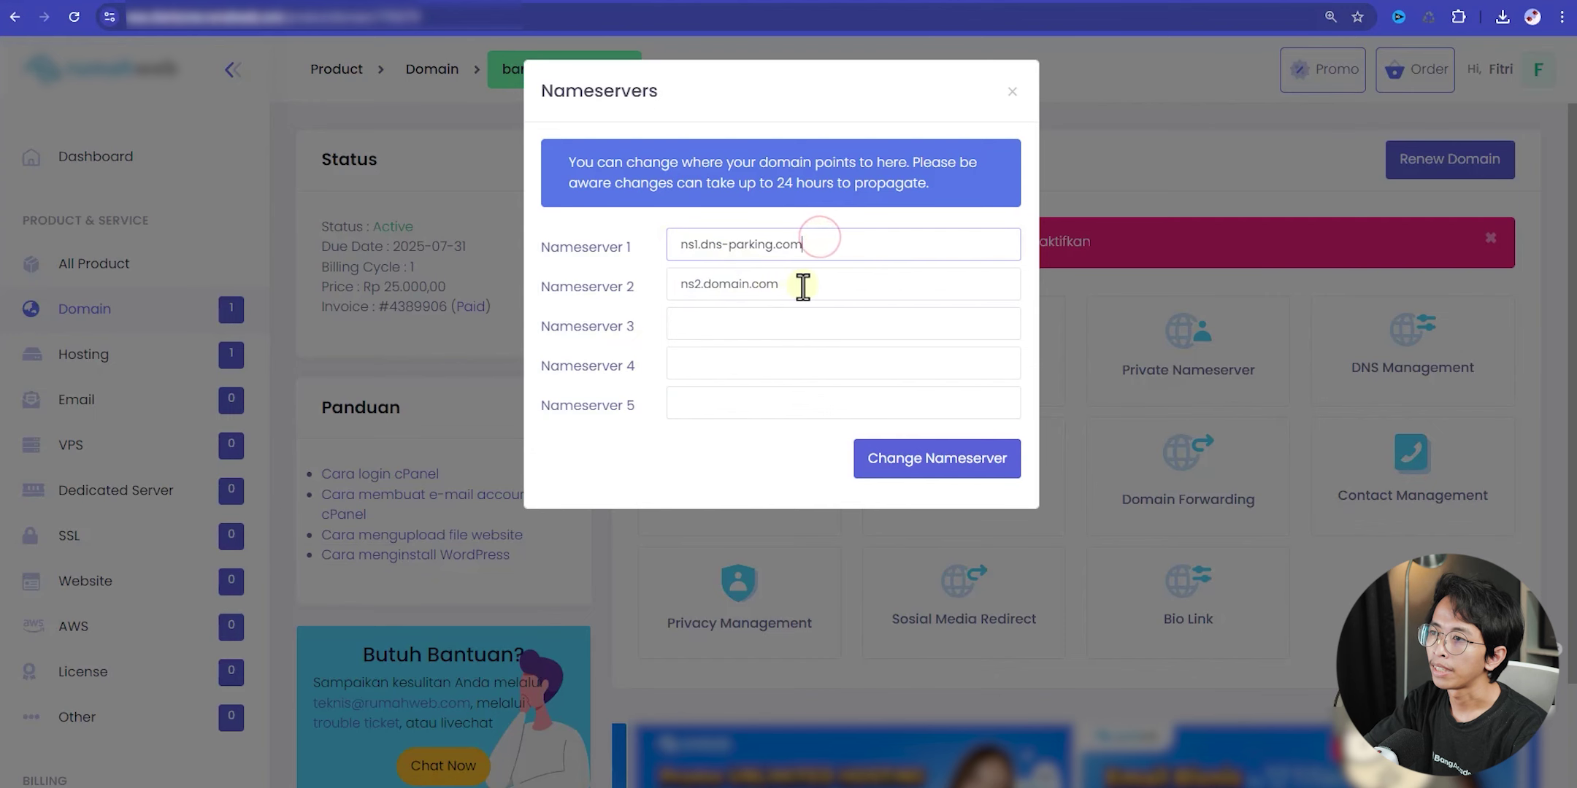
- Set Nameserver 2 to ns2.dns-parking.com and apply the nameserver change for bangtutorial.my.id
left_click(803, 286)
triple_click(804, 286)
key("ctrl+v")
left_click(699, 285)
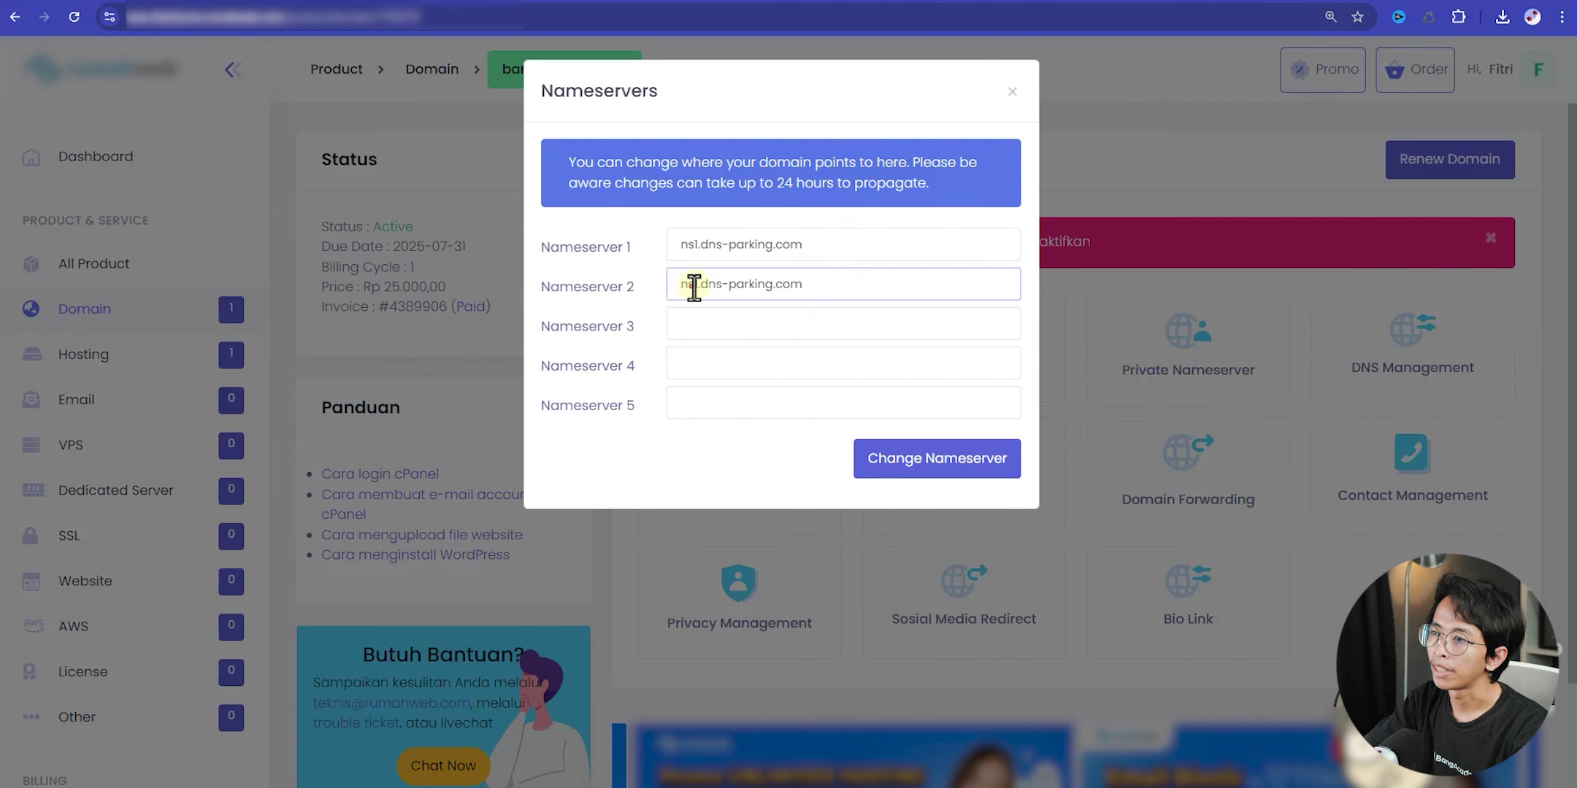
key("BackSpace")
type("2")
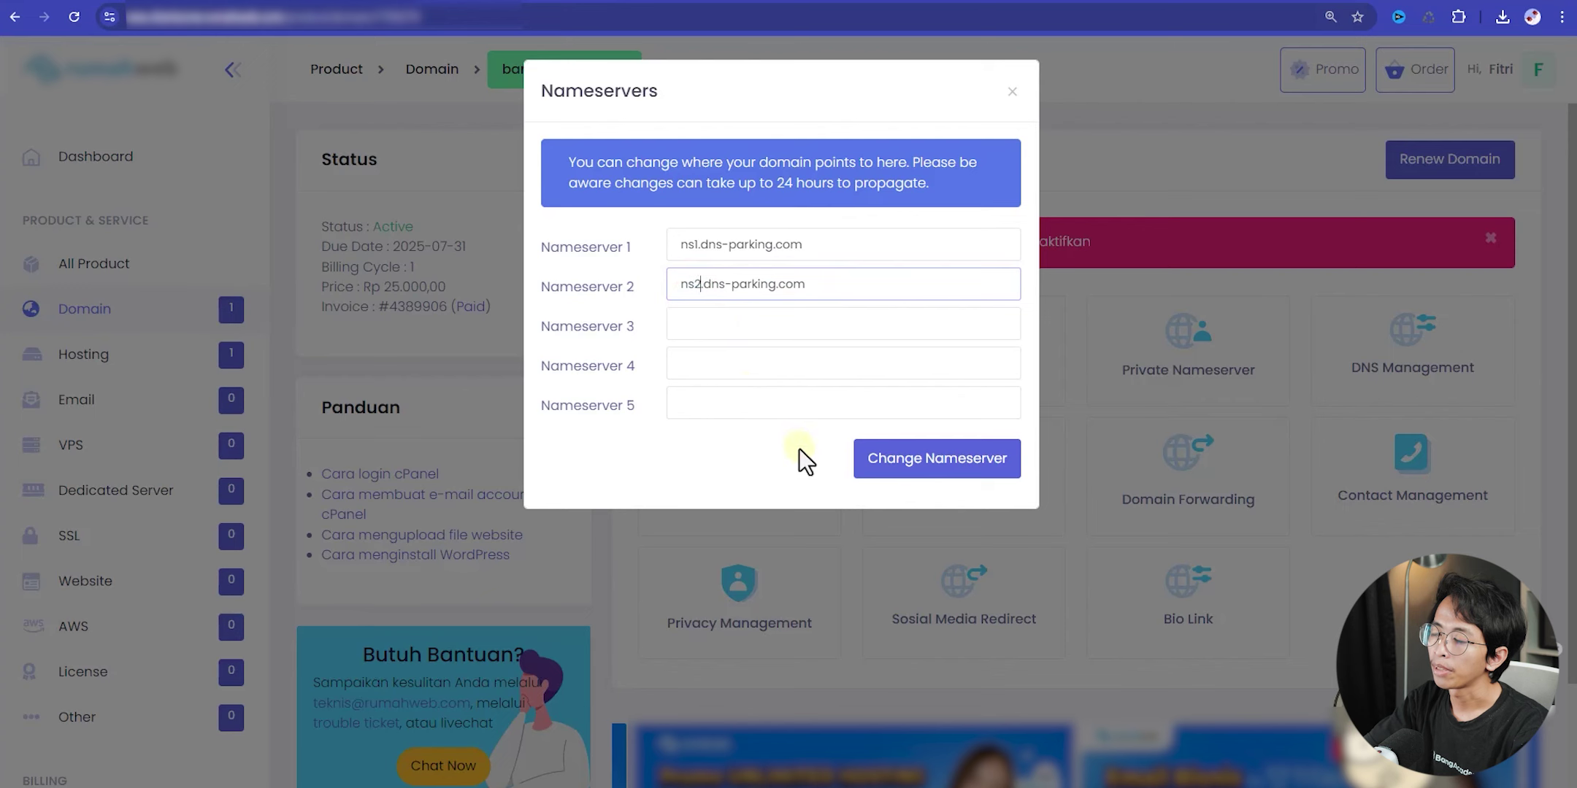
left_click(873, 465)
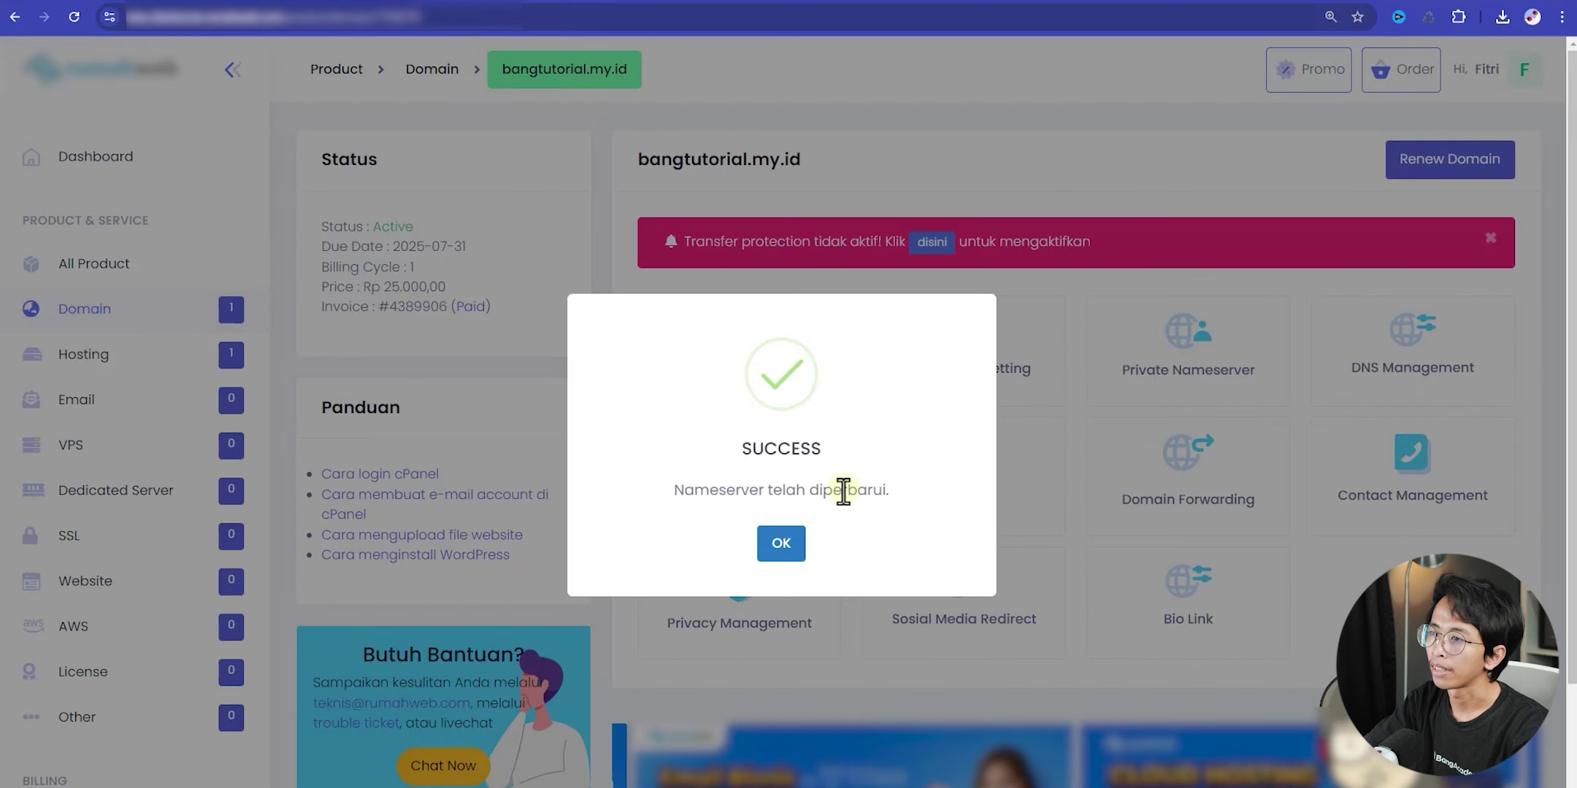
left_click(782, 556)
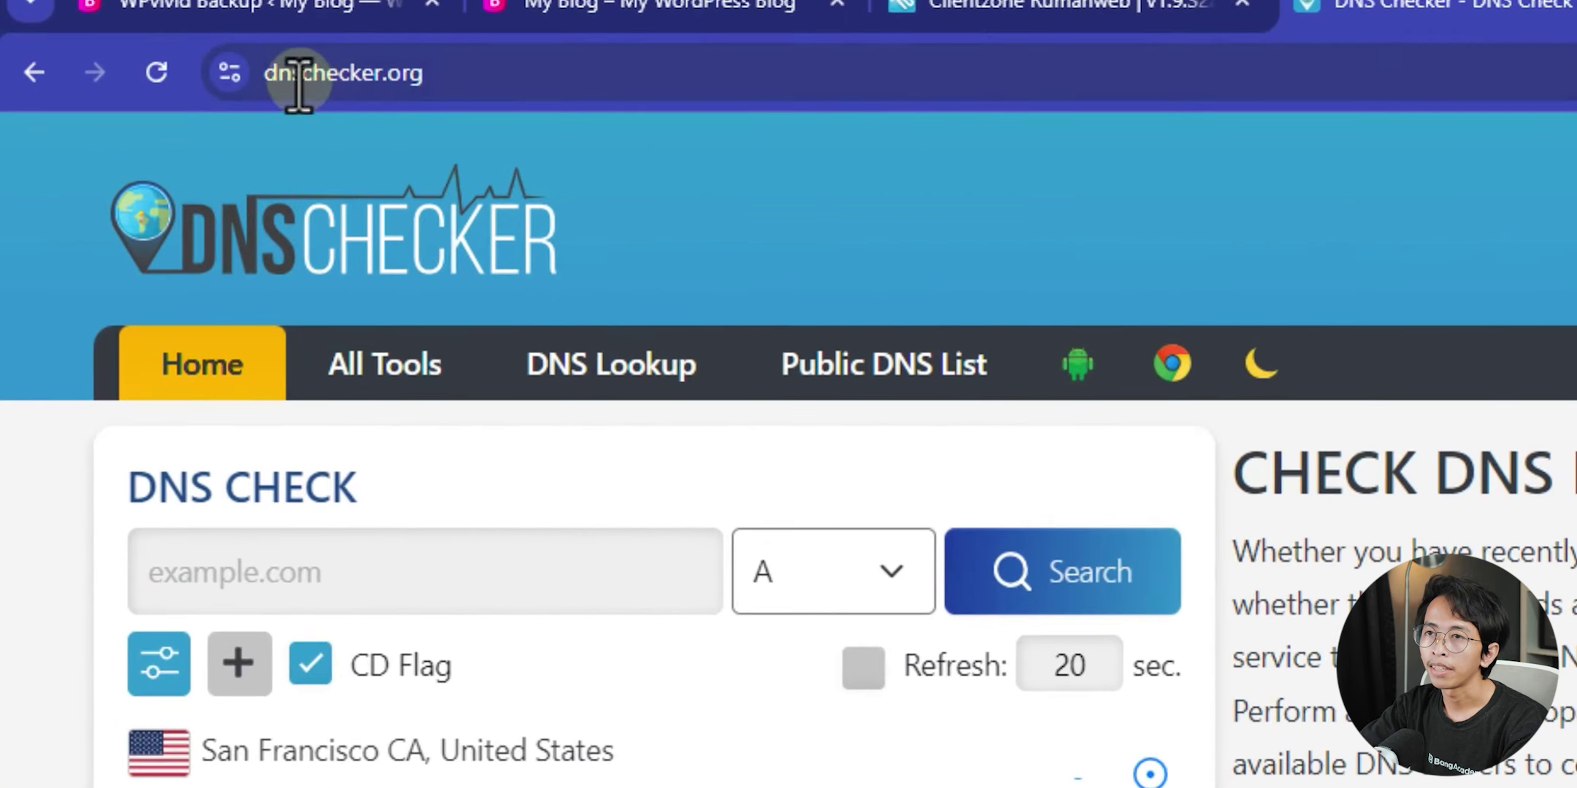
- Look up the NS records of bangtutorial.my.id on dnschecker.org and examine their propagation across the server locations
left_click(272, 587)
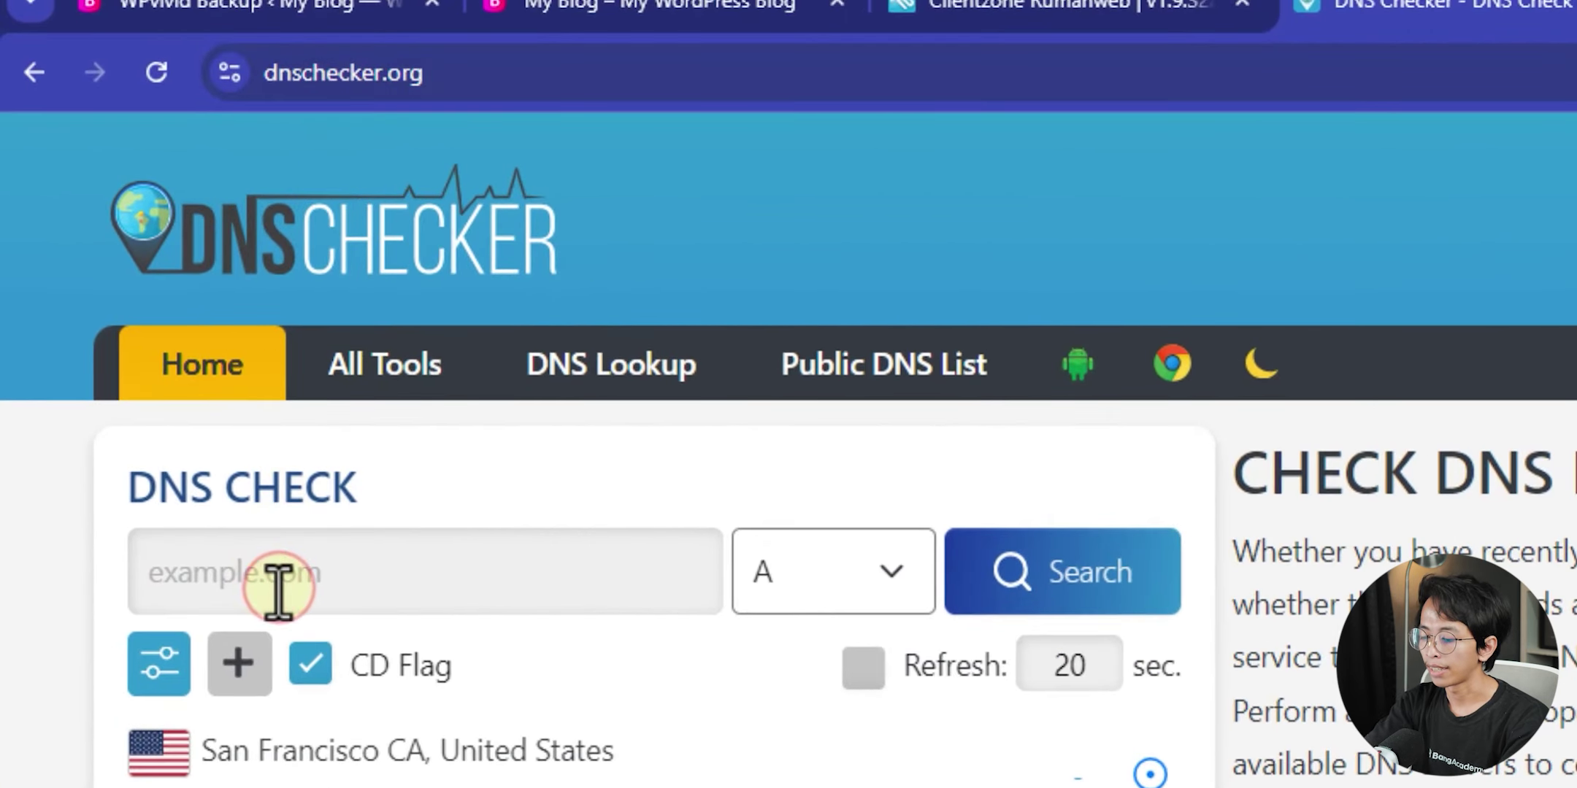
type("b")
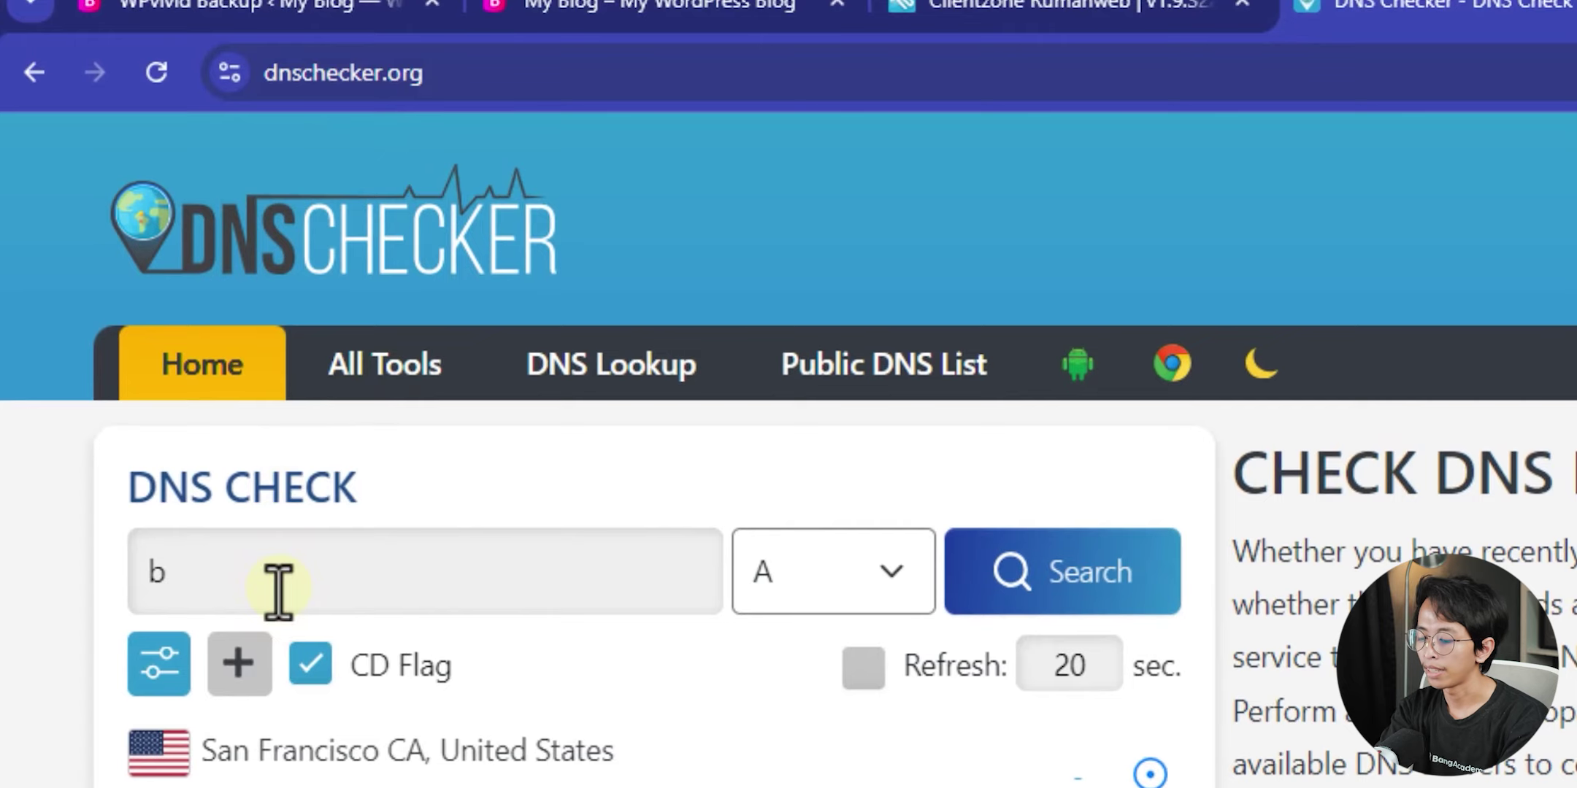
type("angtutorial.my.id")
left_click(890, 572)
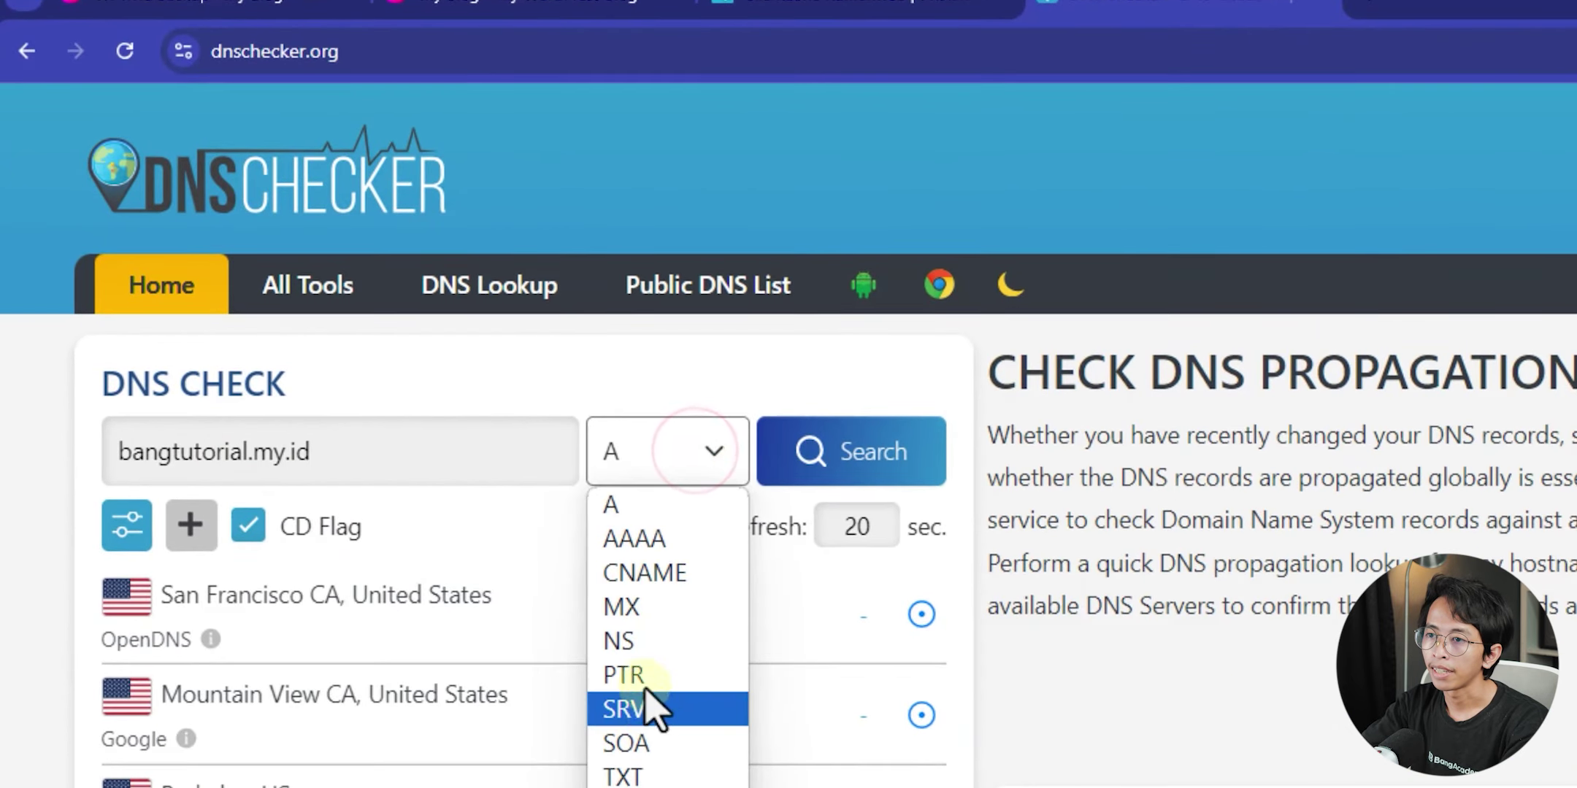
left_click(637, 642)
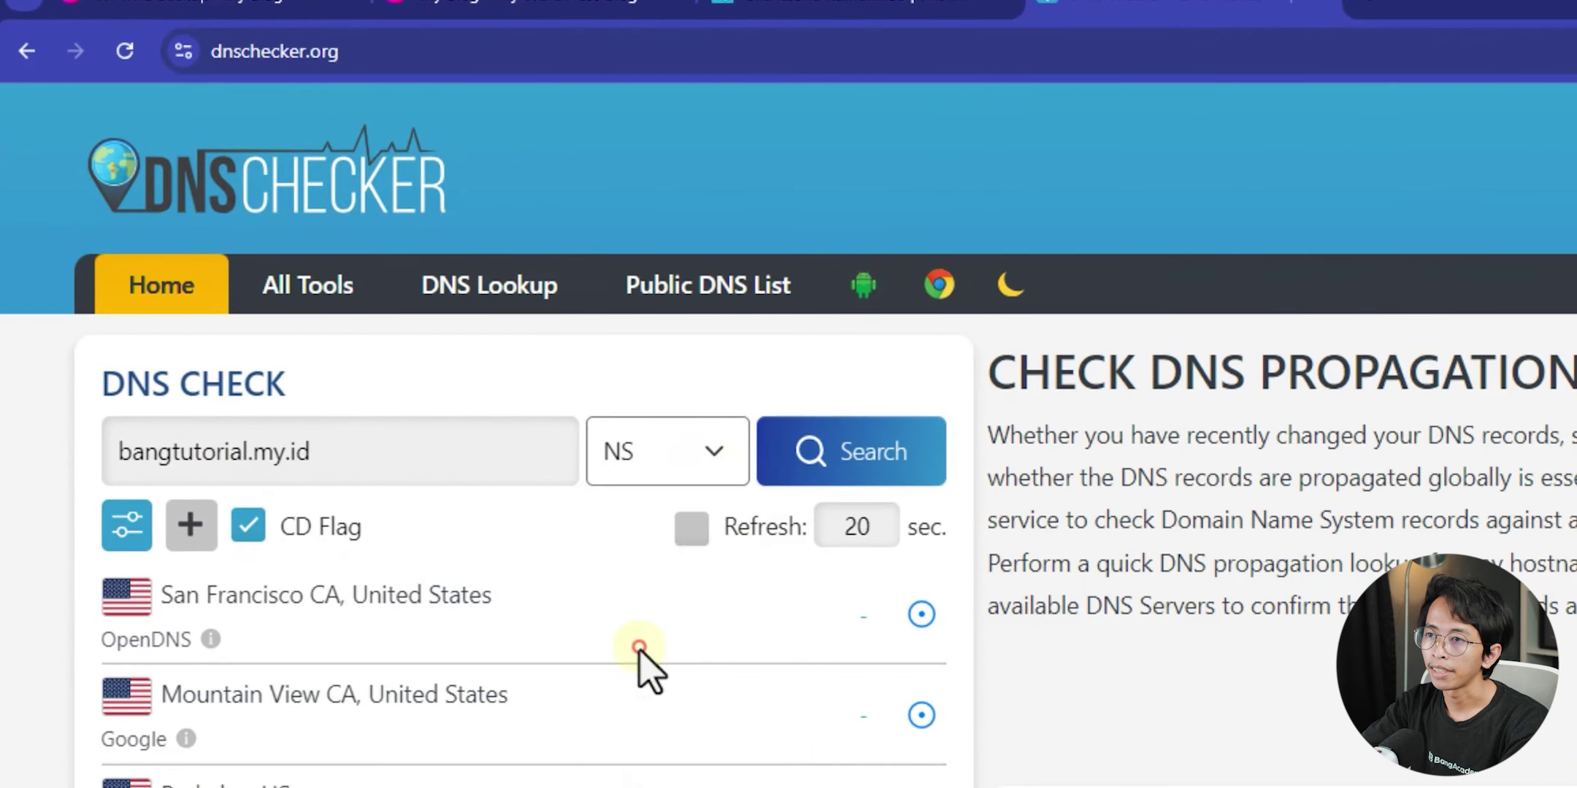
left_click(865, 453)
scroll(868, 467, "down", 1)
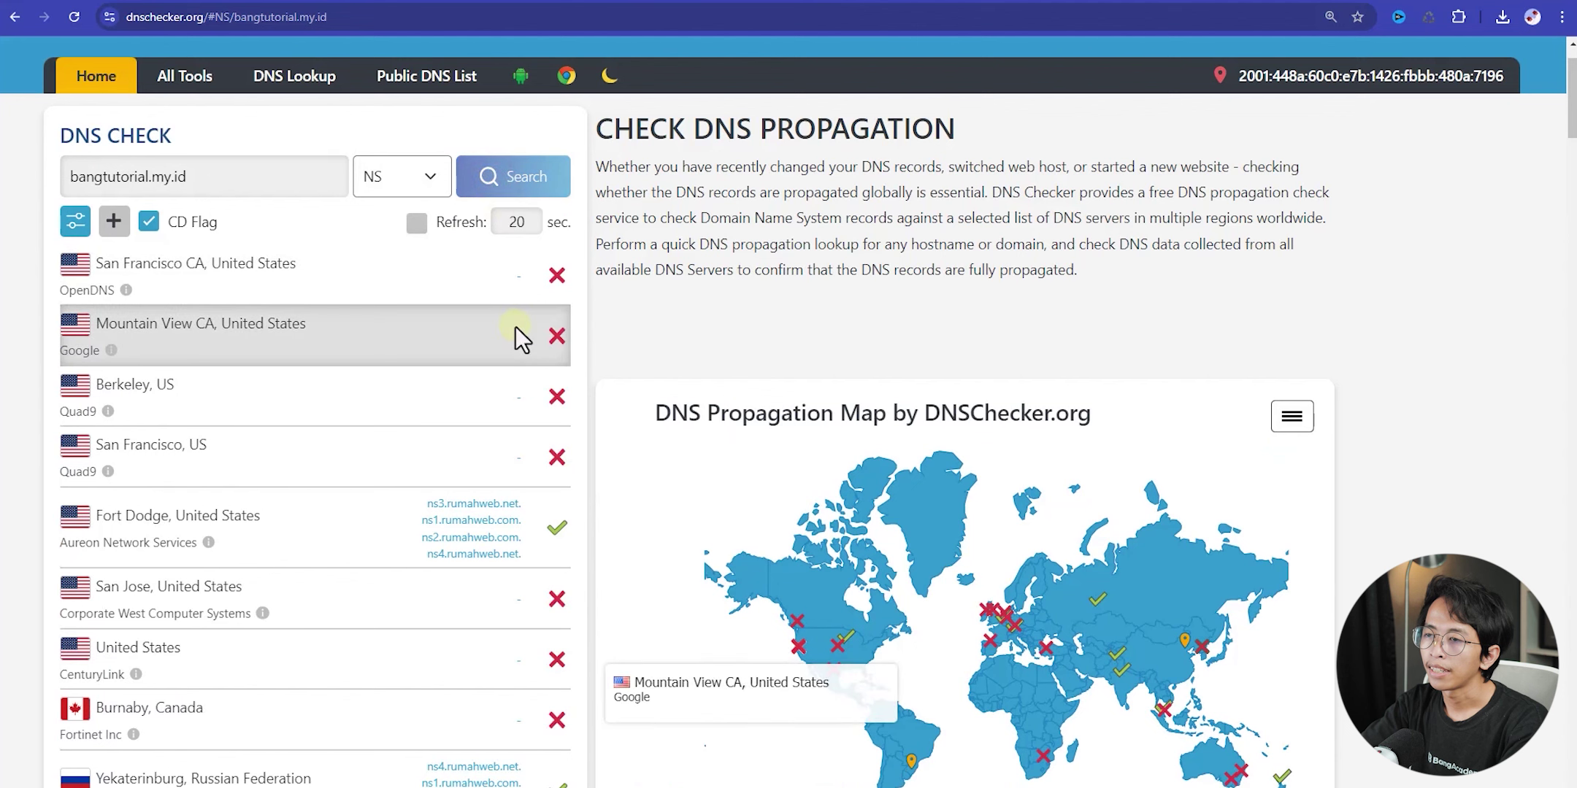
scroll(514, 329, "down", 8)
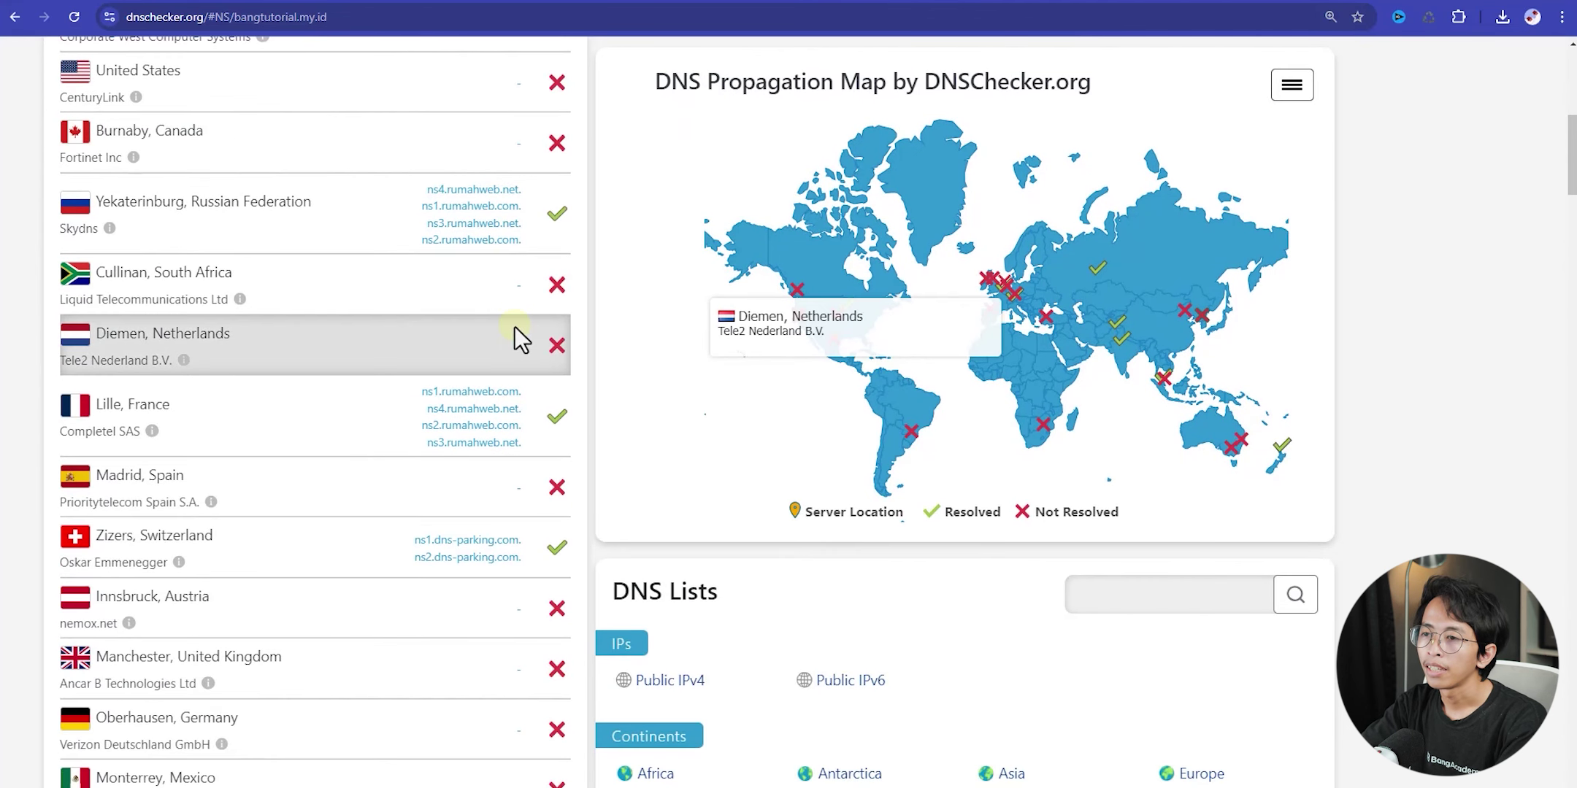
scroll(515, 204, "down", 2)
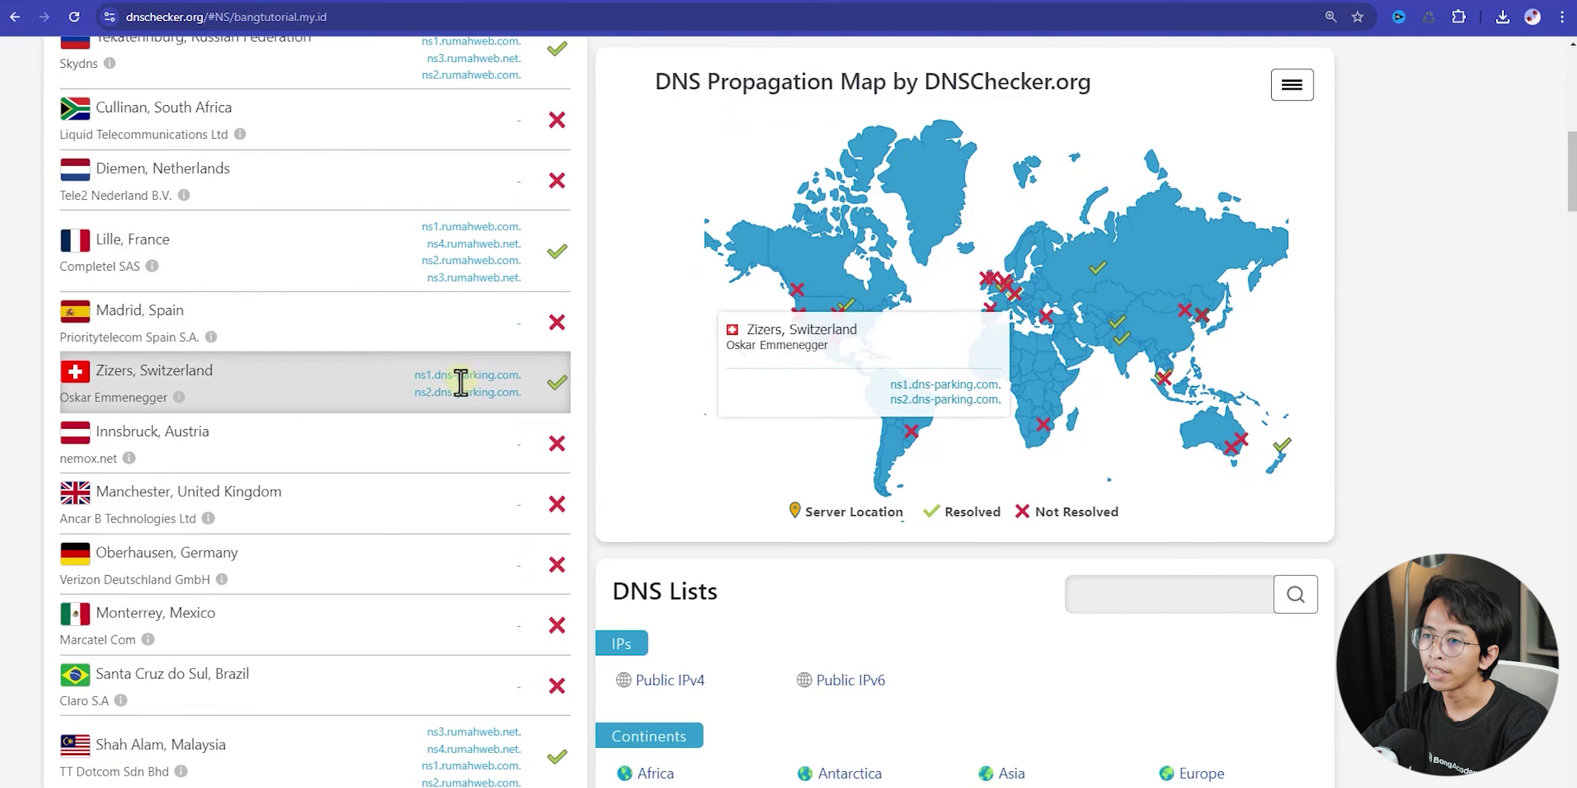